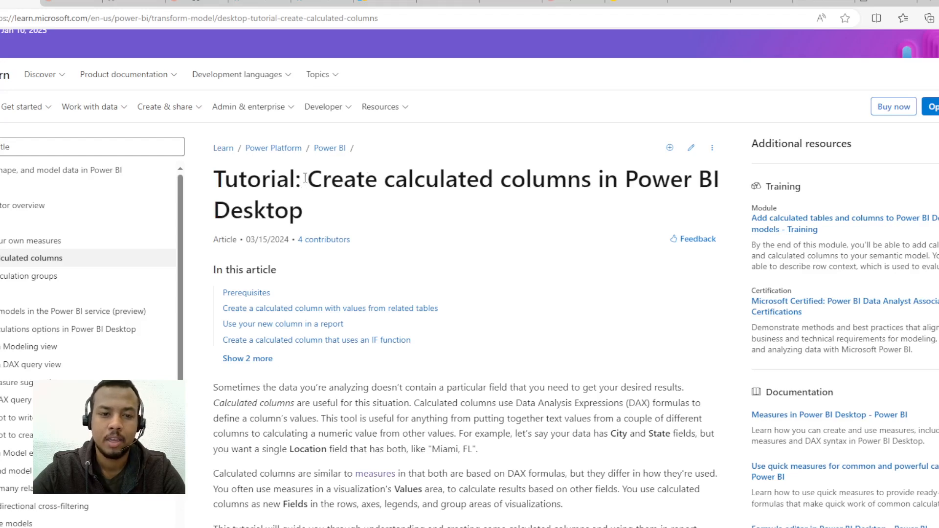
Step: Read the title and opening sentences of the calculated columns tutorial, highlighting the passage on data lacking a needed field
{"action": "left_click_drag", "start_coordinate": [316, 179], "coordinate": [494, 179]}
{"action": "scroll", "coordinate": [356, 272], "scroll_direction": "down", "scroll_amount": 3}
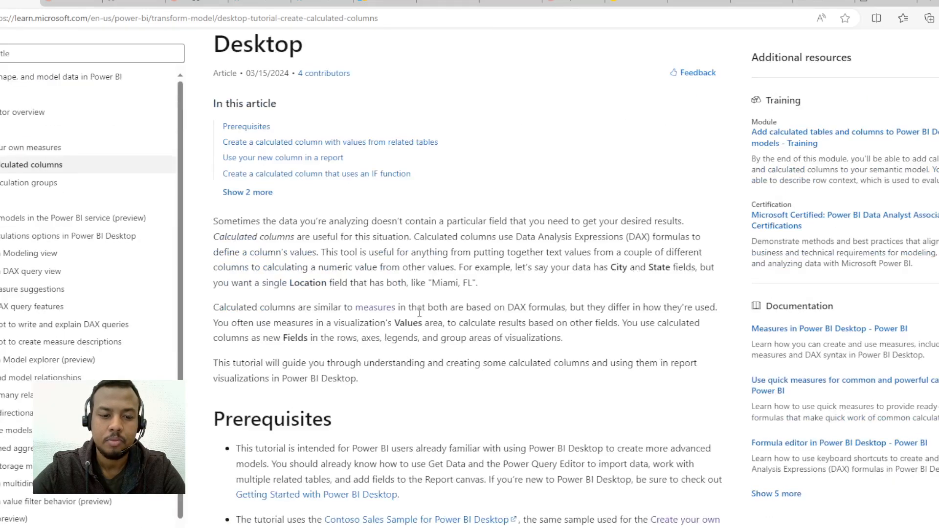
{"action": "scroll", "coordinate": [355, 274], "scroll_direction": "up", "scroll_amount": 4}
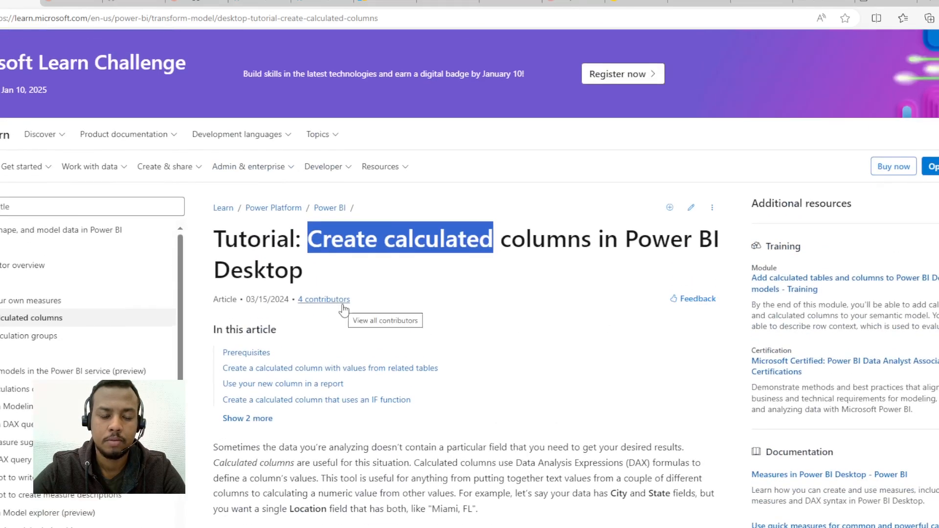
{"action": "scroll", "coordinate": [343, 305], "scroll_direction": "down", "scroll_amount": 3}
{"action": "scroll", "coordinate": [296, 309], "scroll_direction": "down", "scroll_amount": 1}
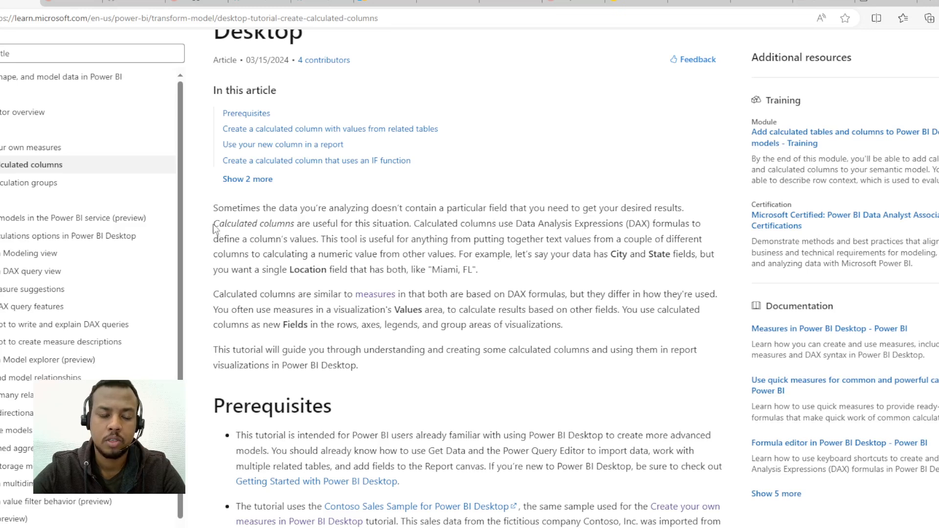
{"action": "left_click_drag", "start_coordinate": [214, 228], "coordinate": [313, 239]}
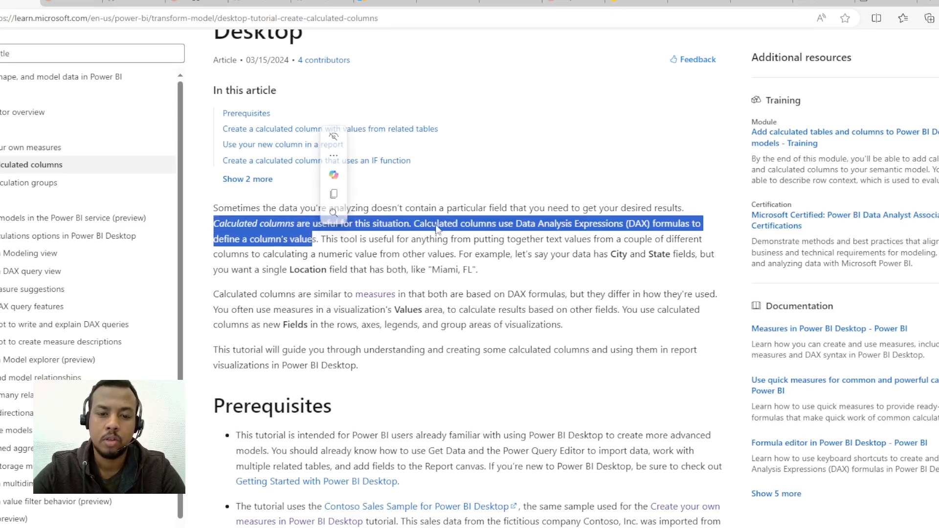
{"action": "left_click", "coordinate": [321, 224]}
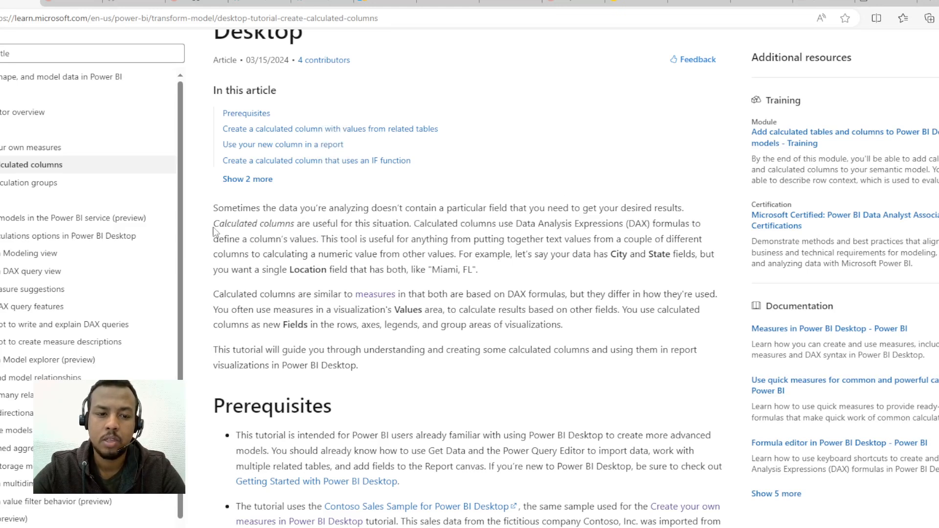
{"action": "left_click_drag", "start_coordinate": [213, 226], "coordinate": [417, 212]}
{"action": "left_click", "coordinate": [333, 212]}
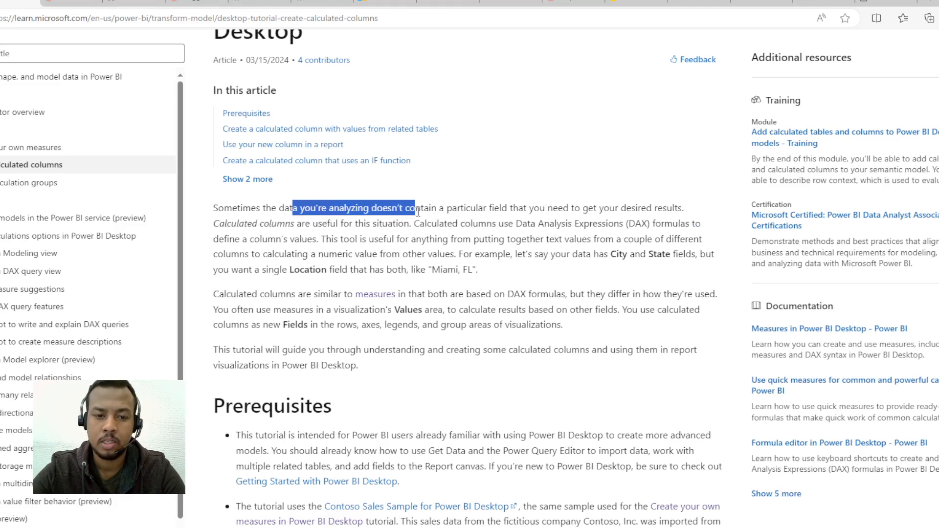
{"action": "left_click_drag", "start_coordinate": [420, 213], "coordinate": [695, 217]}
{"action": "scroll", "coordinate": [383, 188], "scroll_direction": "down", "scroll_amount": 1}
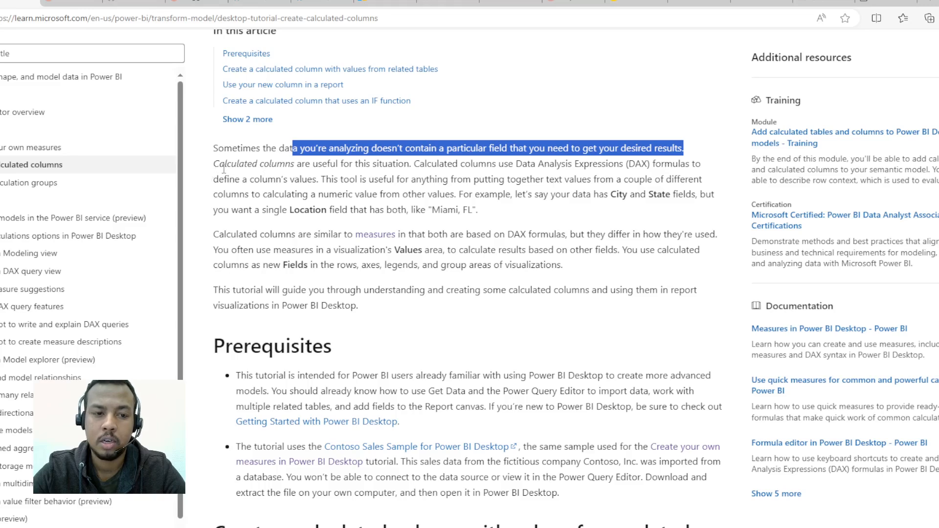
Step: Examine how the article defines calculated columns with DAX, highlighting the City and State example and its combined "Miami, FL" value
{"action": "left_click_drag", "start_coordinate": [213, 164], "coordinate": [296, 165]}
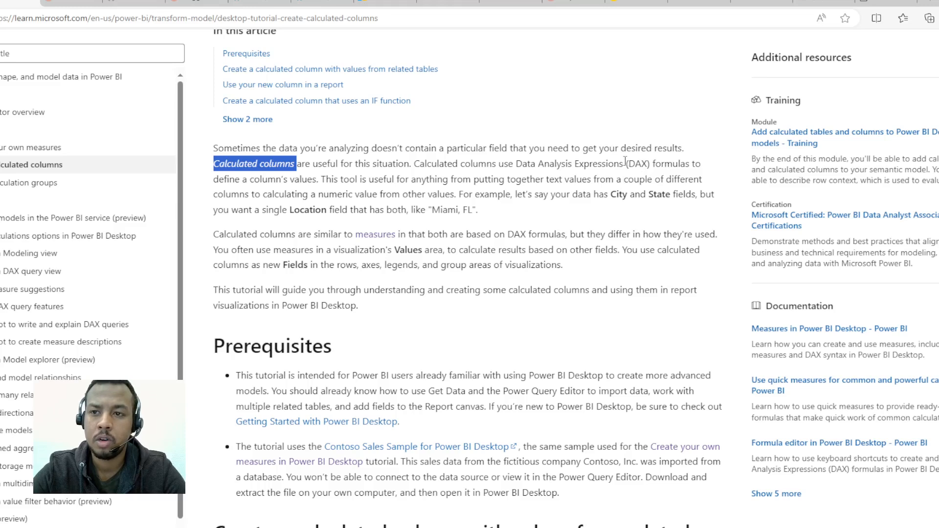
{"action": "left_click_drag", "start_coordinate": [625, 167], "coordinate": [653, 169]}
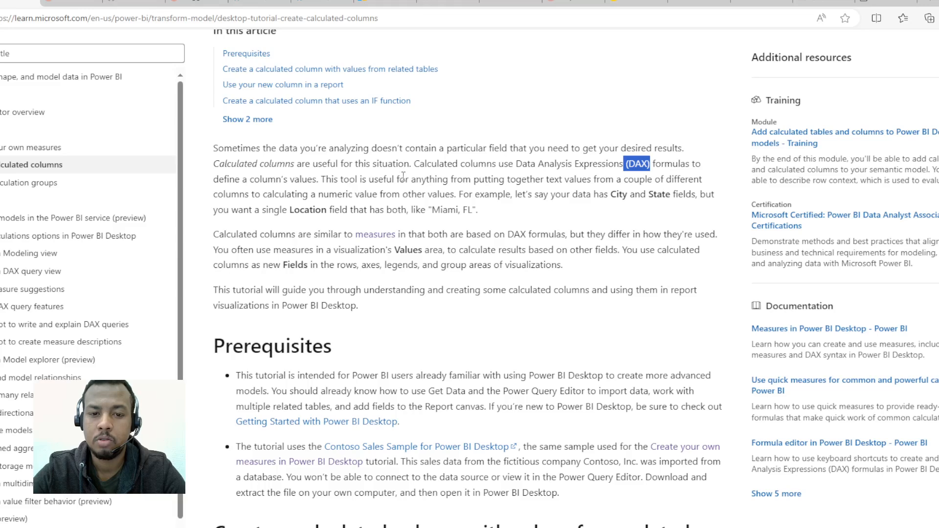
{"action": "scroll", "coordinate": [435, 169], "scroll_direction": "down", "scroll_amount": 1}
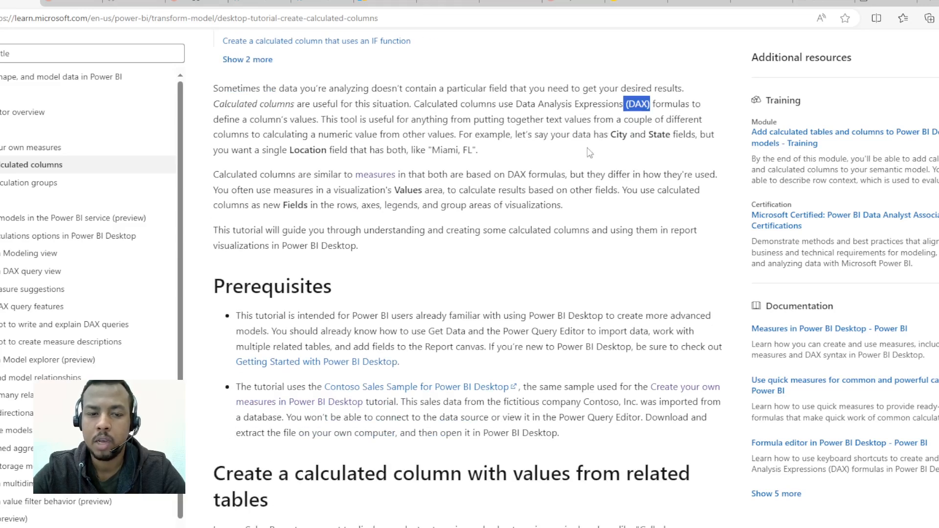
{"action": "left_click_drag", "start_coordinate": [324, 134], "coordinate": [453, 136]}
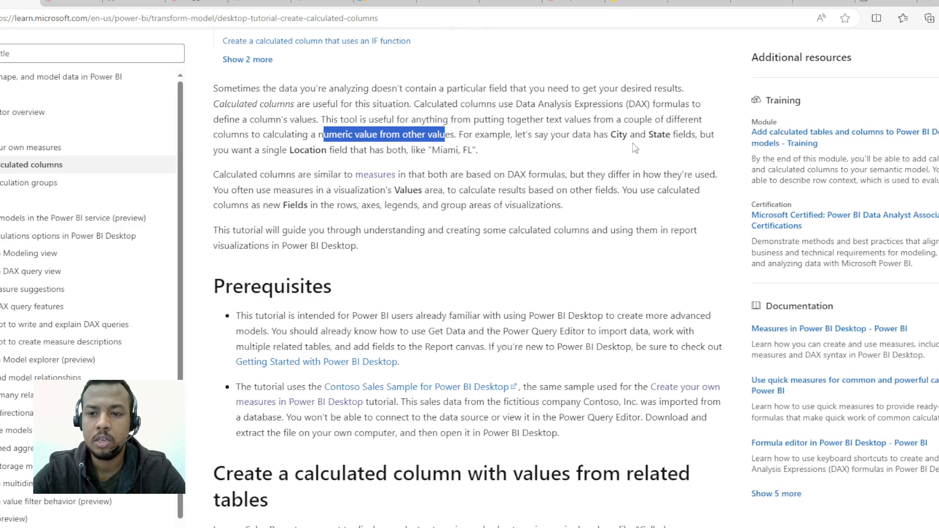
{"action": "left_click_drag", "start_coordinate": [608, 134], "coordinate": [660, 138]}
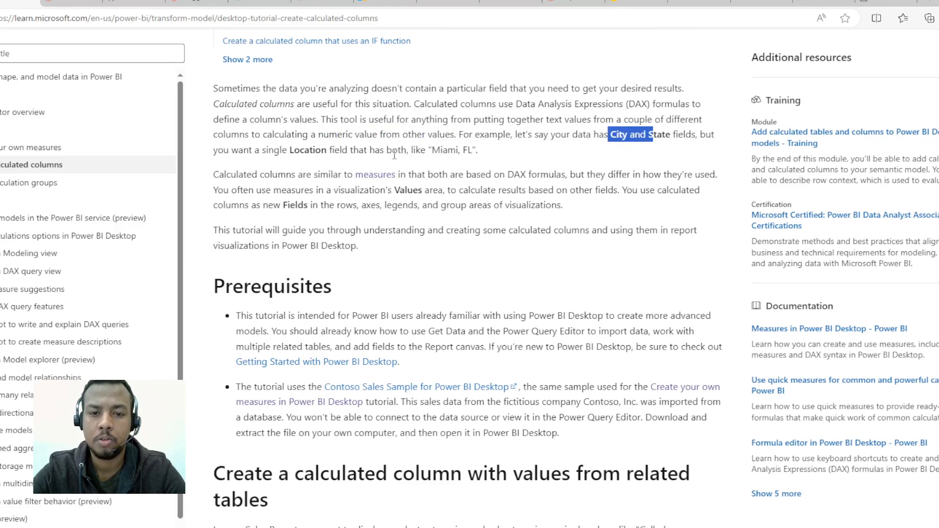
{"action": "left_click_drag", "start_coordinate": [409, 150], "coordinate": [509, 153]}
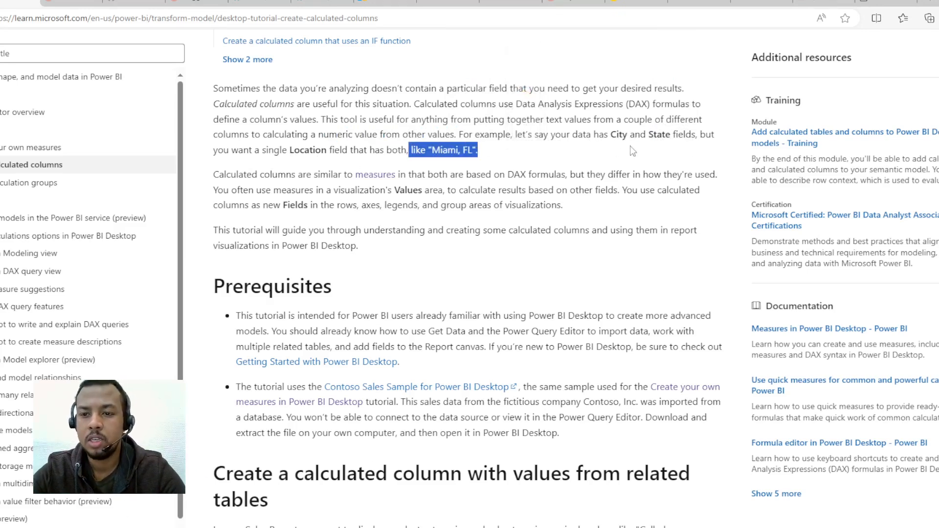
{"action": "left_click_drag", "start_coordinate": [619, 135], "coordinate": [656, 135]}
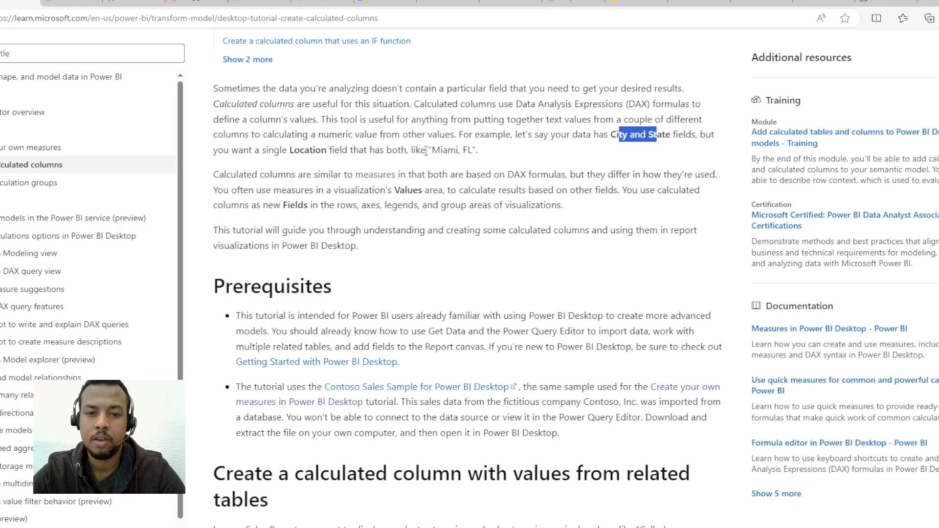
{"action": "left_click_drag", "start_coordinate": [443, 151], "coordinate": [478, 151]}
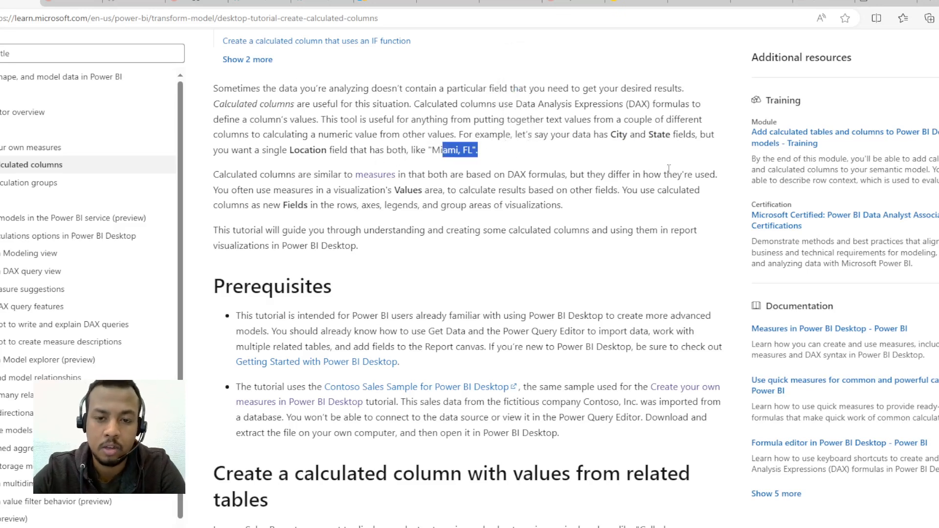
Step: Read how calculated columns differ from measures and what the tutorial covers, highlighting the key phrases
{"action": "scroll", "coordinate": [244, 184], "scroll_direction": "down", "scroll_amount": 1}
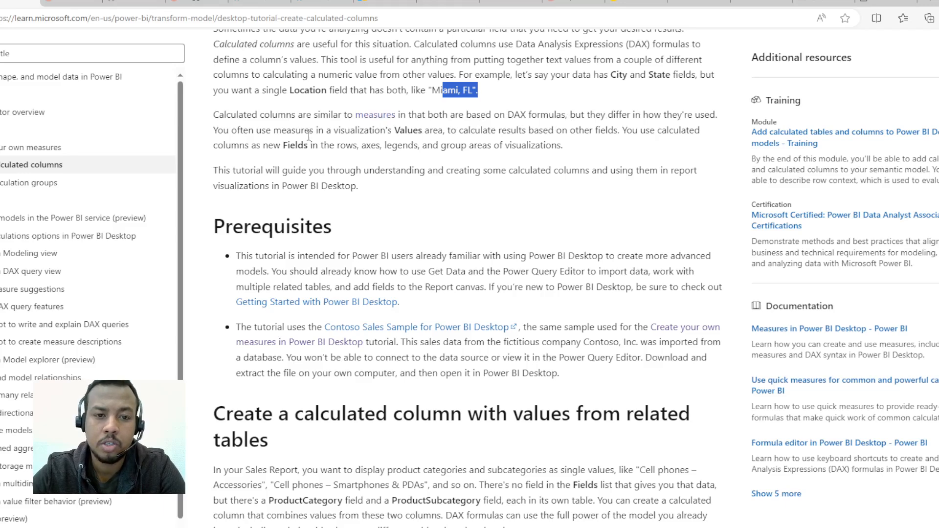
{"action": "left_click_drag", "start_coordinate": [217, 130], "coordinate": [664, 129]}
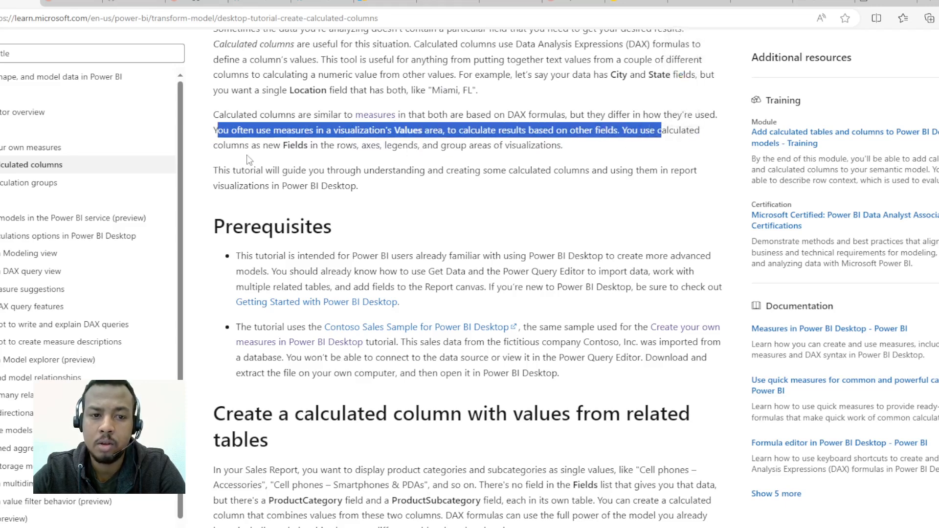
{"action": "left_click_drag", "start_coordinate": [256, 145], "coordinate": [603, 155]}
{"action": "scroll", "coordinate": [284, 185], "scroll_direction": "down", "scroll_amount": 1}
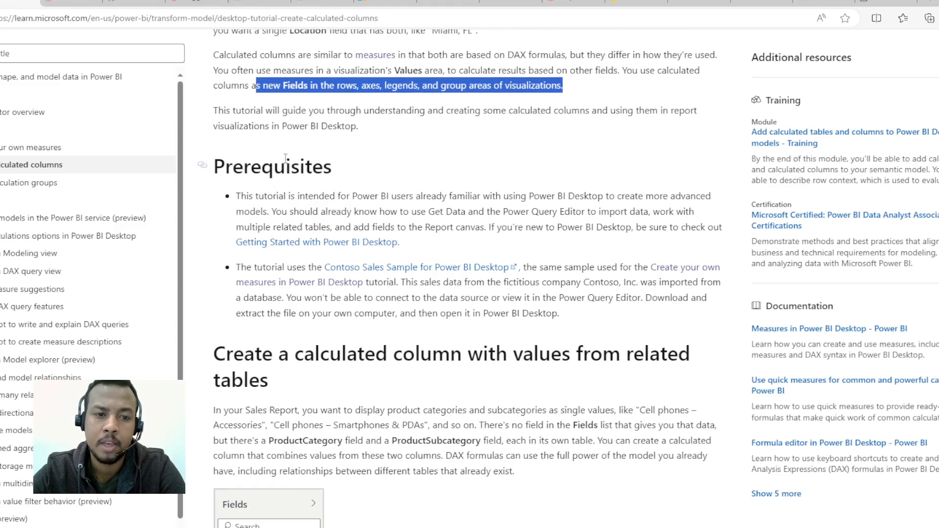
{"action": "scroll", "coordinate": [314, 128], "scroll_direction": "down", "scroll_amount": 3}
{"action": "scroll", "coordinate": [556, 210], "scroll_direction": "up", "scroll_amount": 4}
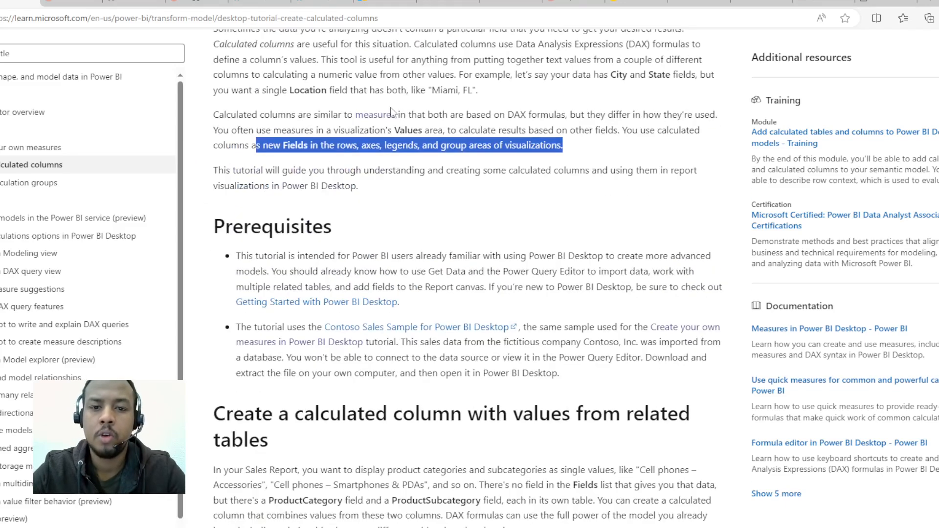
{"action": "scroll", "coordinate": [563, 204], "scroll_direction": "down", "scroll_amount": 1}
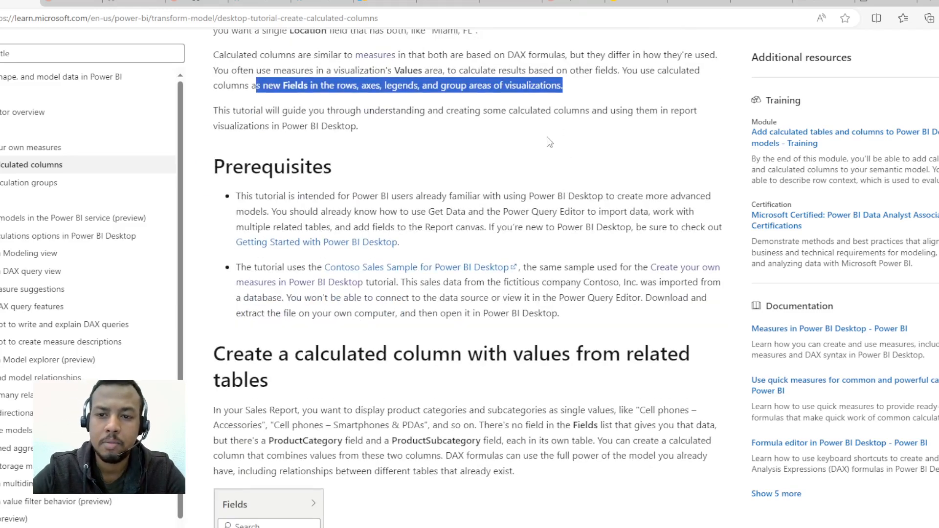
{"action": "left_click_drag", "start_coordinate": [218, 126], "coordinate": [455, 122]}
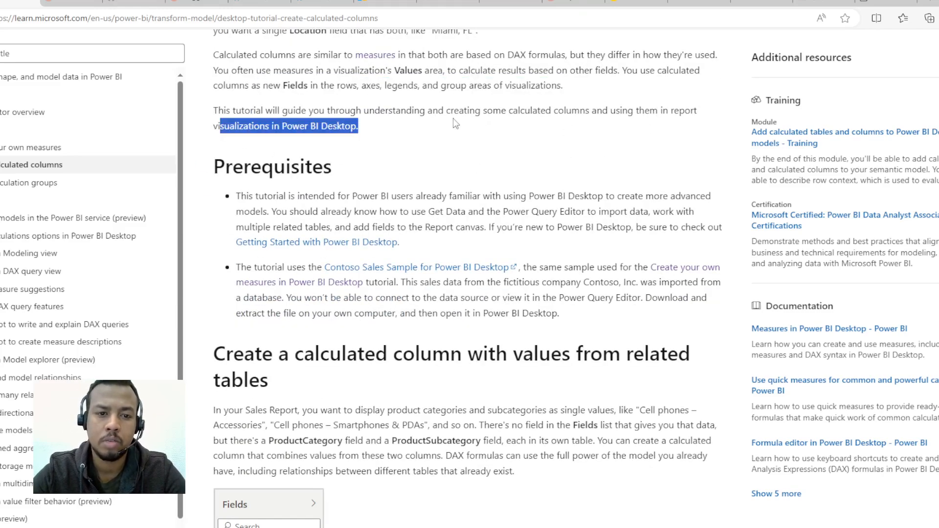
Step: Skim the section on creating a calculated column with values from related tables, including its New column and RELATED instructions
{"action": "scroll", "coordinate": [369, 189], "scroll_direction": "down", "scroll_amount": 2}
{"action": "scroll", "coordinate": [367, 190], "scroll_direction": "down", "scroll_amount": 3}
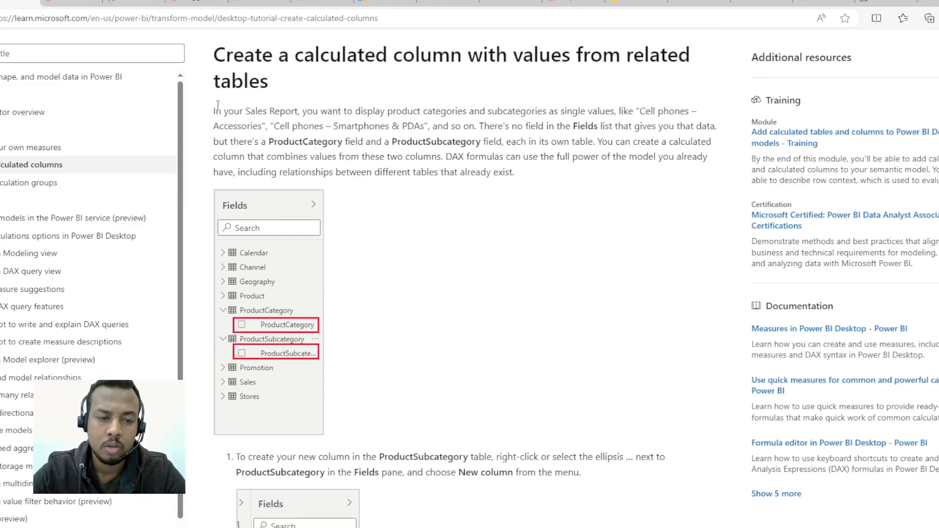
{"action": "left_click_drag", "start_coordinate": [215, 111], "coordinate": [414, 111]}
{"action": "left_click", "coordinate": [422, 145]}
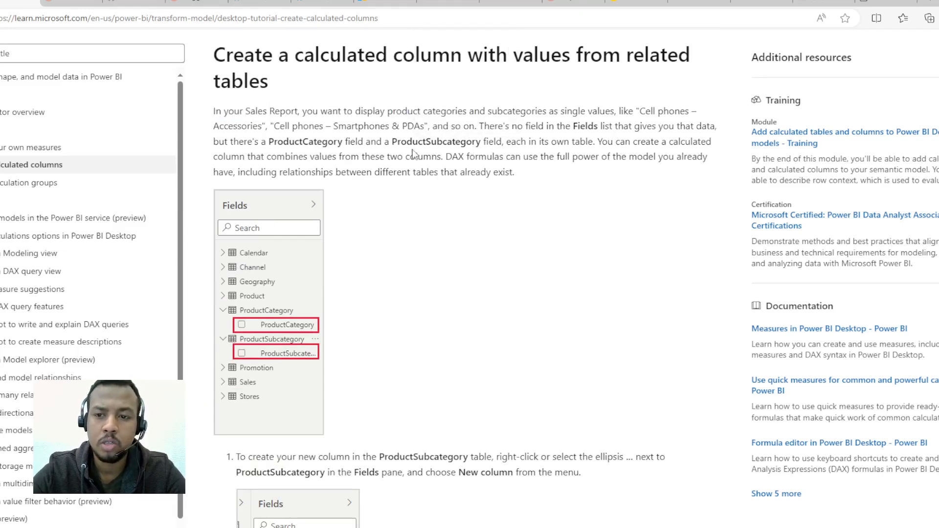
{"action": "scroll", "coordinate": [386, 184], "scroll_direction": "down", "scroll_amount": 10}
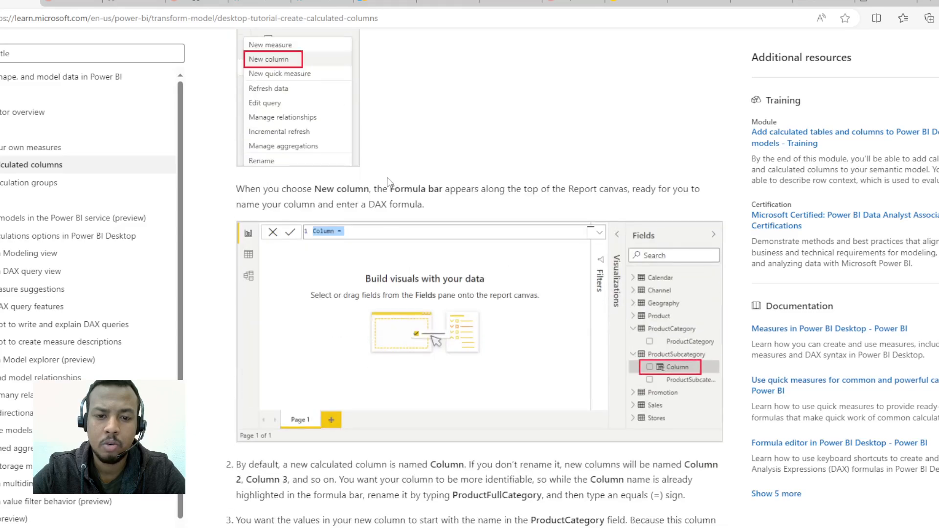
{"action": "scroll", "coordinate": [387, 182], "scroll_direction": "down", "scroll_amount": 5}
{"action": "scroll", "coordinate": [388, 180], "scroll_direction": "up", "scroll_amount": 3}
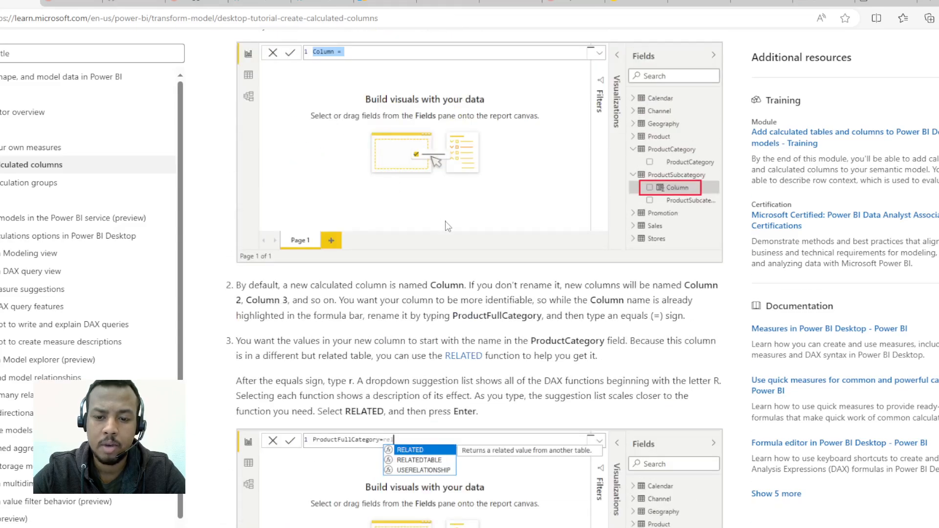
Step: Download the Contoso Sales Sample for Power BI Desktop from the article's Prerequisites section
{"action": "scroll", "coordinate": [444, 222], "scroll_direction": "up", "scroll_amount": 6}
{"action": "scroll", "coordinate": [441, 228], "scroll_direction": "up", "scroll_amount": 12}
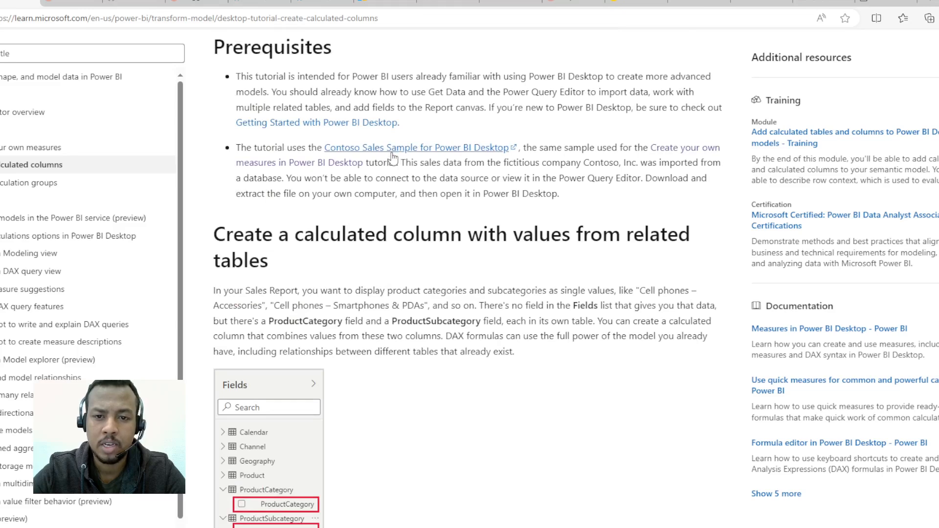
{"action": "left_click", "coordinate": [416, 149]}
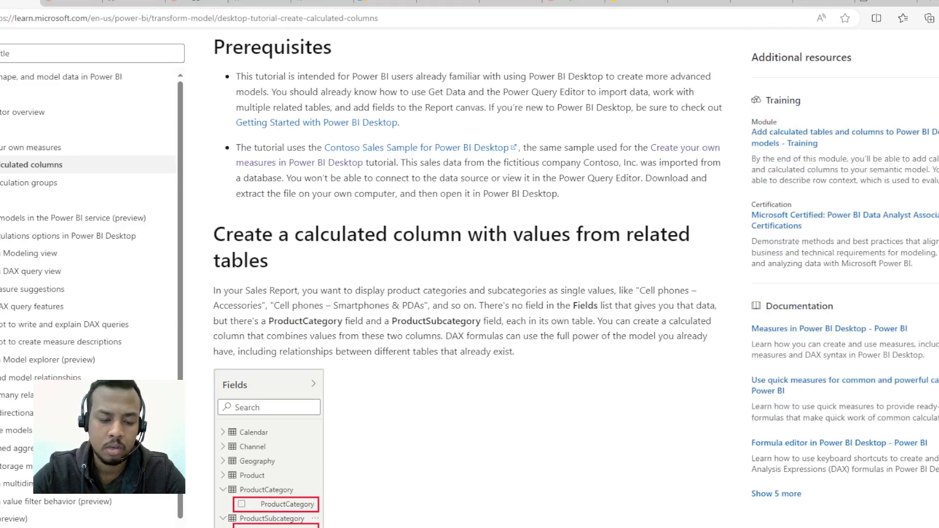
Step: Open "Contoso Sales Sample for Power BI Desktop (1).zip" from the Downloads folder and launch the Power BI file inside it
{"action": "left_click", "coordinate": [238, 527]}
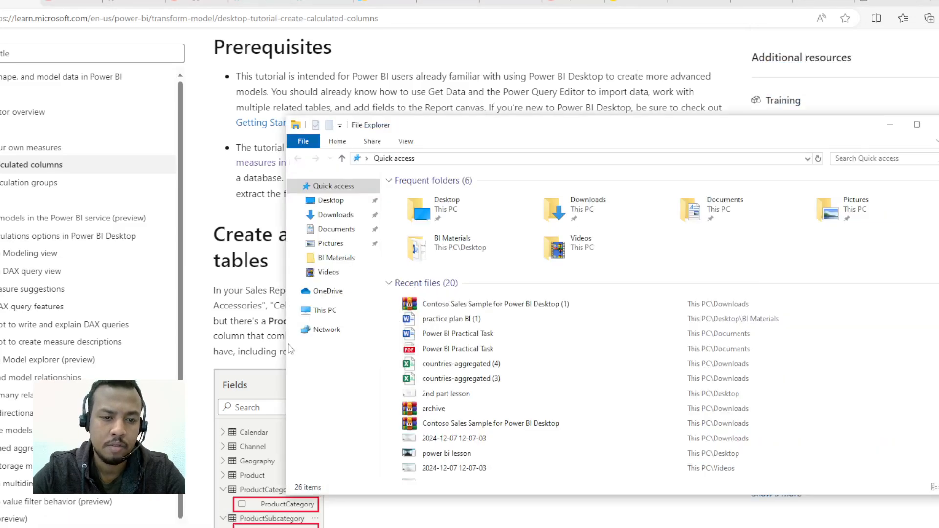
{"action": "left_click", "coordinate": [335, 215]}
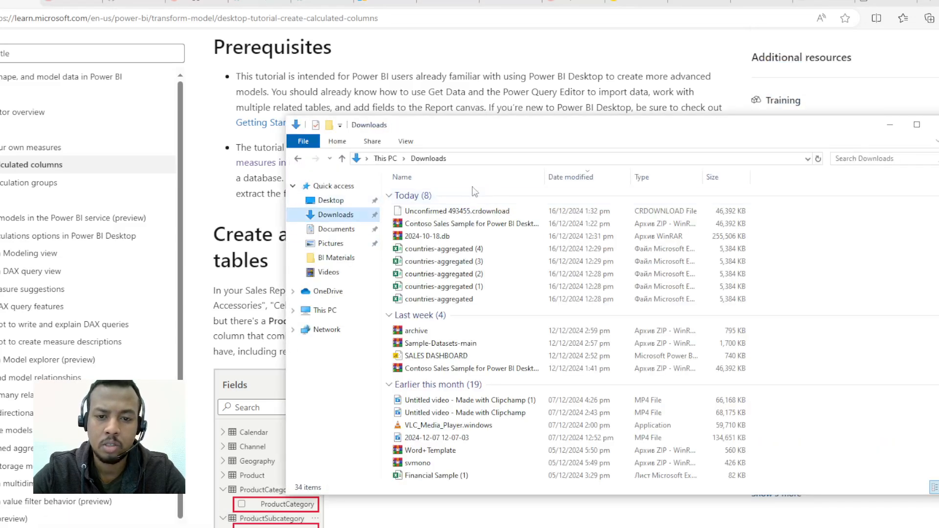
{"action": "double_click", "coordinate": [453, 213]}
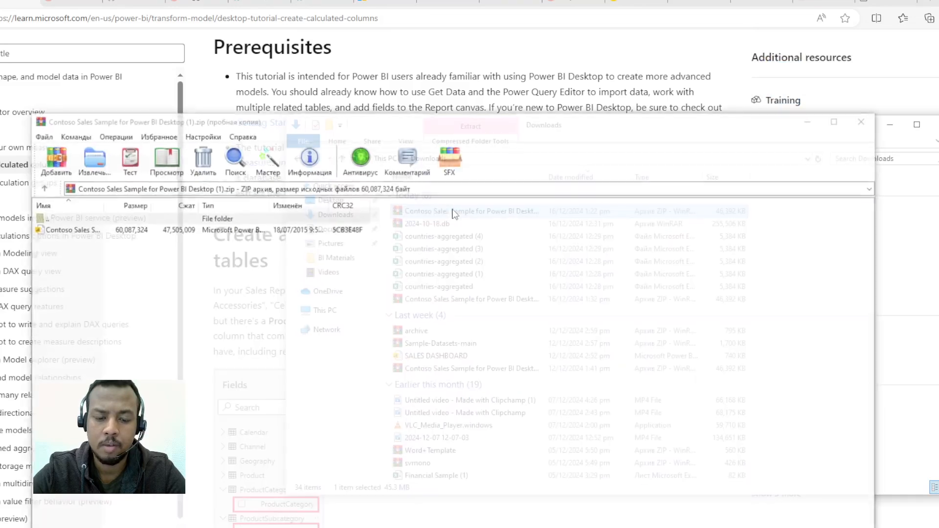
{"action": "double_click", "coordinate": [131, 229]}
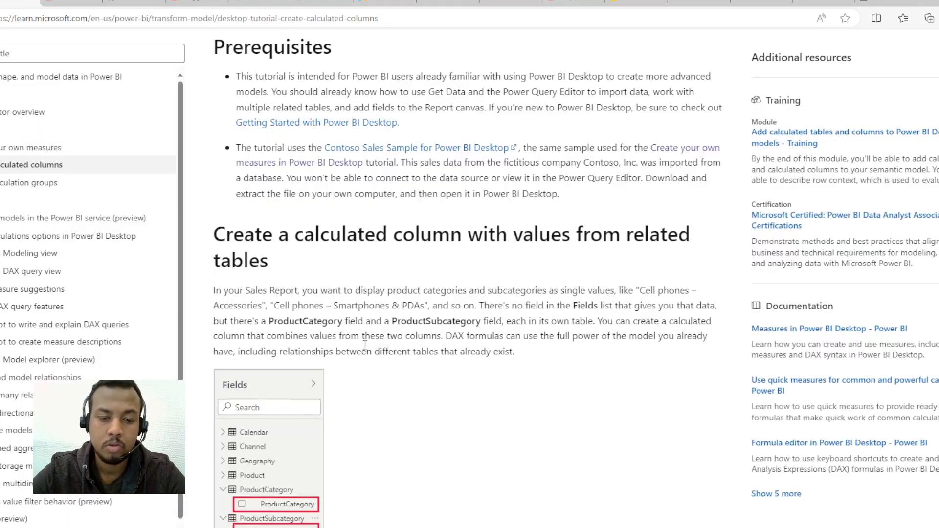
Step: Return to the tutorial in the browser and review the instructions for adding a new column to the ProductSubcategory table
{"action": "scroll", "coordinate": [362, 293], "scroll_direction": "down", "scroll_amount": 3}
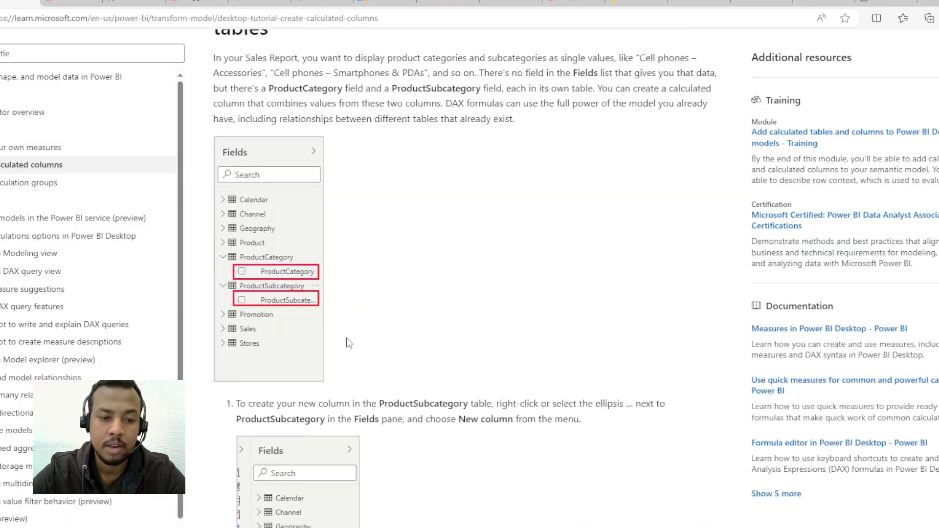
{"action": "scroll", "coordinate": [346, 341], "scroll_direction": "up", "scroll_amount": 1}
{"action": "scroll", "coordinate": [303, 301], "scroll_direction": "up", "scroll_amount": 1}
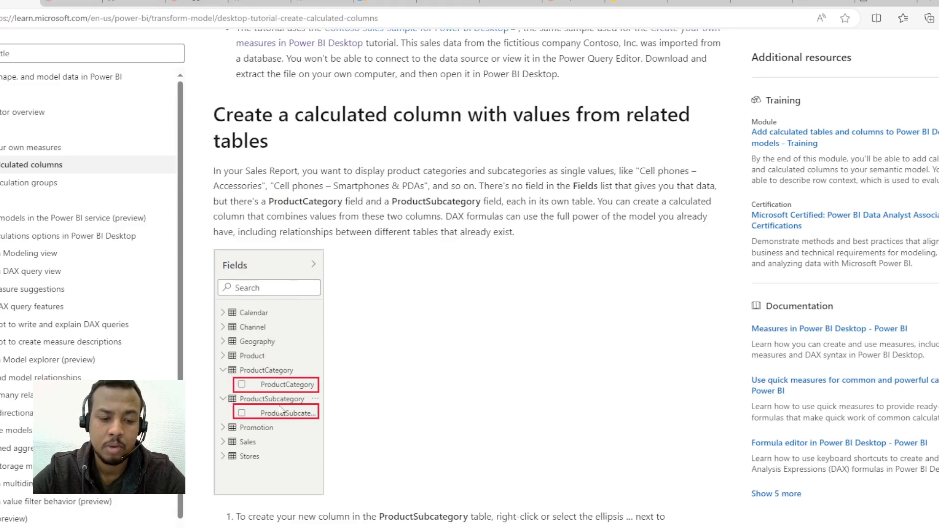
{"action": "scroll", "coordinate": [356, 368], "scroll_direction": "down", "scroll_amount": 5}
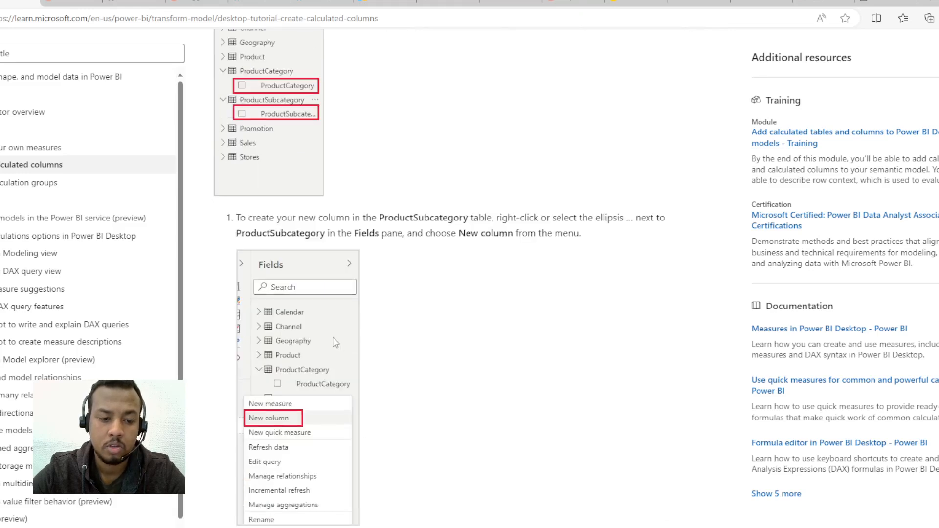
{"action": "scroll", "coordinate": [333, 338], "scroll_direction": "down", "scroll_amount": 3}
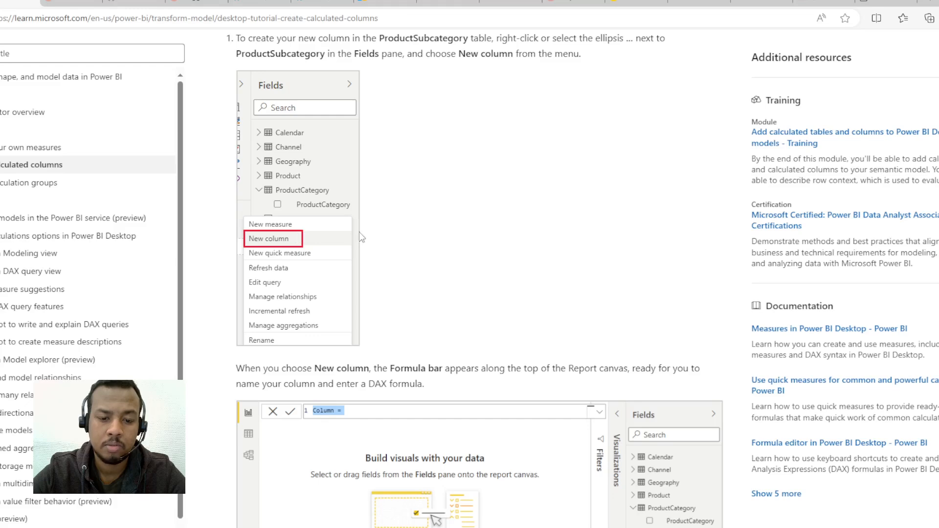
Step: Review the tutorial's column naming instructions, switch to Power BI Desktop, and replace the new column's default name with productfullcategory followed by an equals sign
{"action": "scroll", "coordinate": [360, 237], "scroll_direction": "down", "scroll_amount": 1}
{"action": "scroll", "coordinate": [897, 341], "scroll_direction": "down", "scroll_amount": 3}
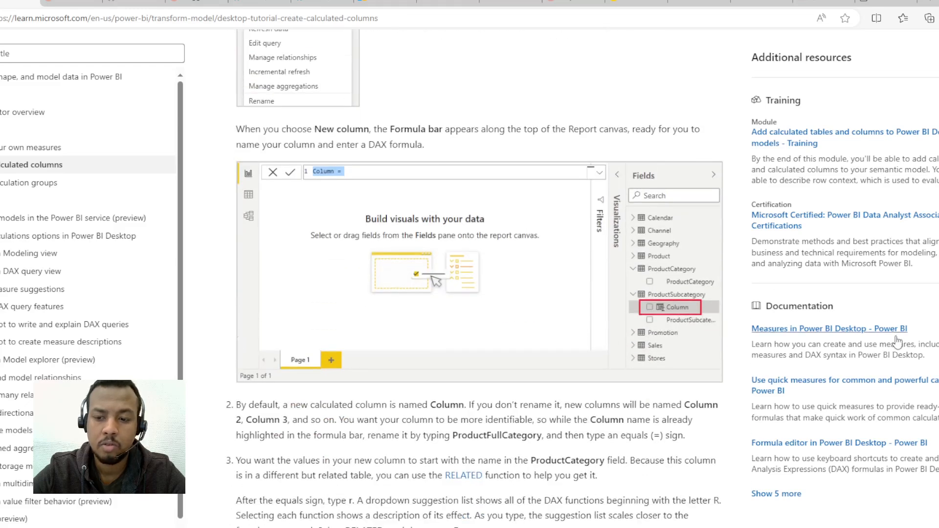
{"action": "scroll", "coordinate": [342, 401], "scroll_direction": "down", "scroll_amount": 3}
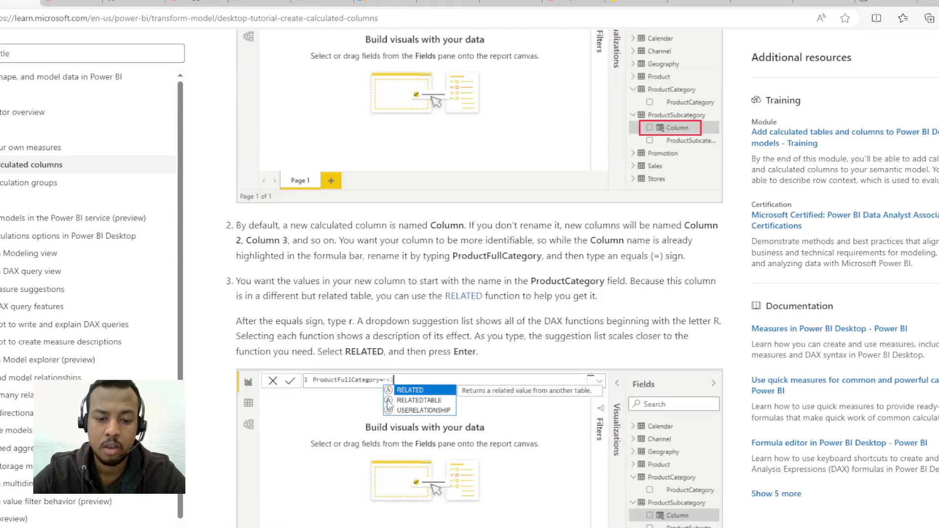
{"action": "scroll", "coordinate": [328, 398], "scroll_direction": "down", "scroll_amount": 2}
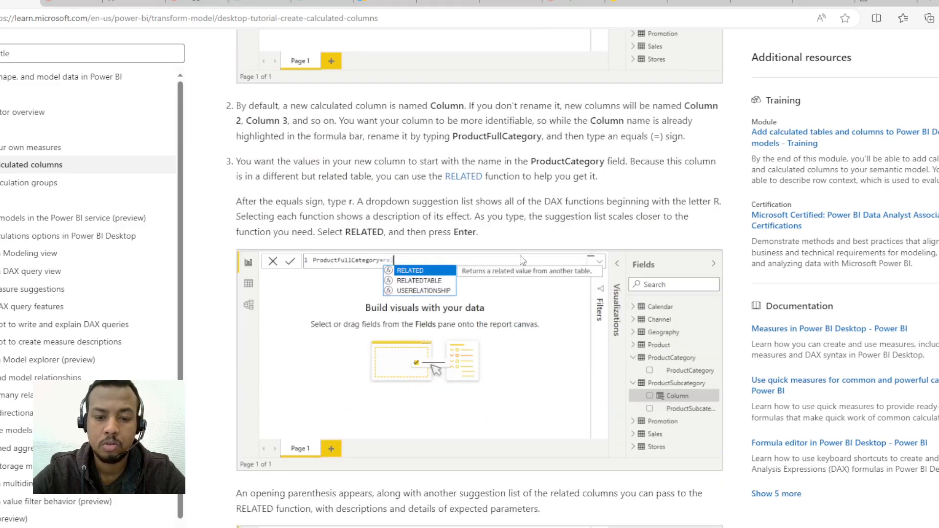
{"action": "scroll", "coordinate": [296, 427], "scroll_direction": "down", "scroll_amount": 2}
{"action": "key", "text": "alt+Tab"}
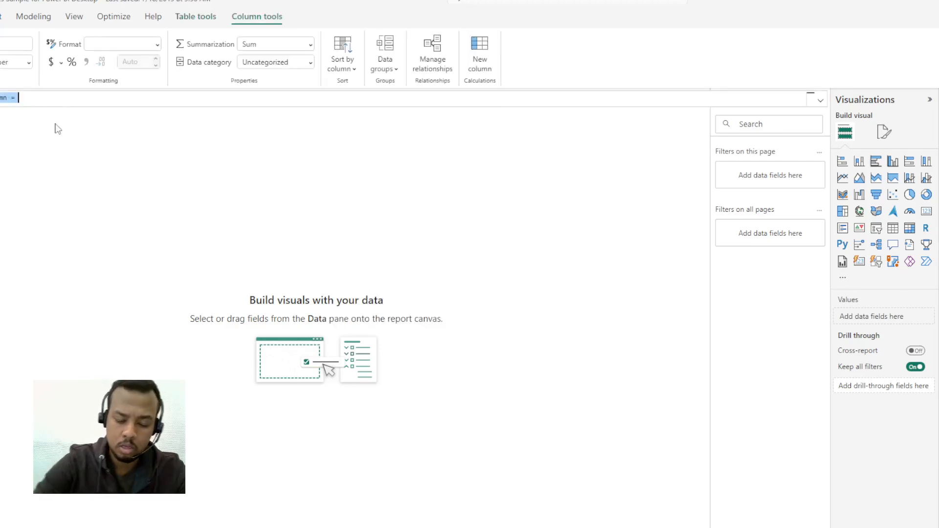
{"action": "key", "text": "BackSpace"}
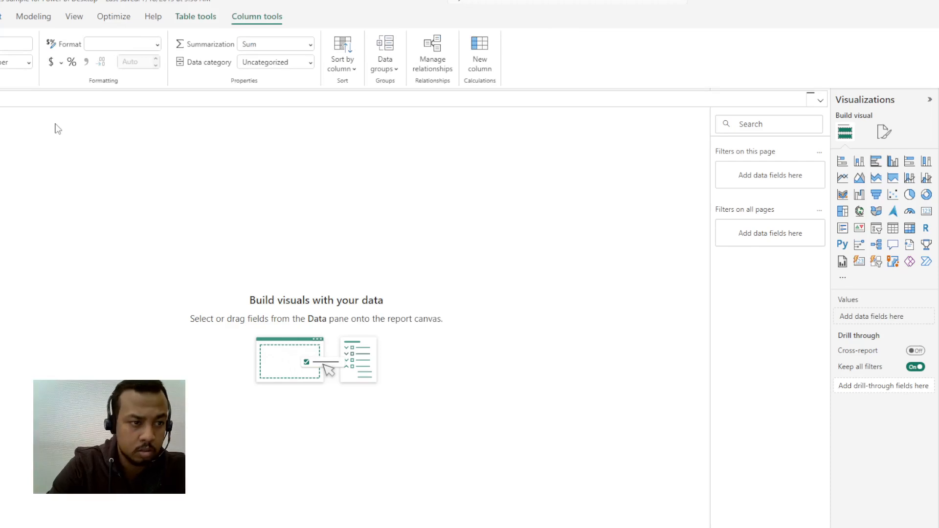
{"action": "type", "text": "uctfullcategor"}
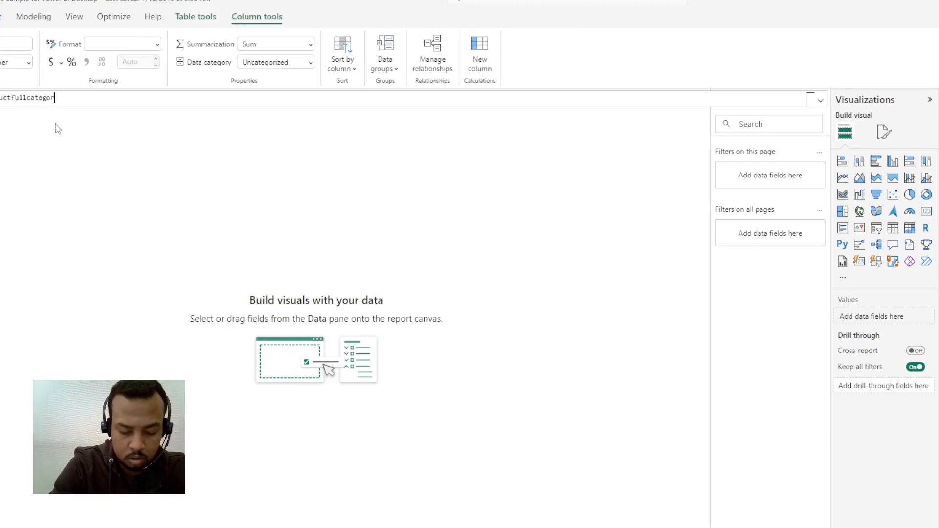
{"action": "type", "text": "y="}
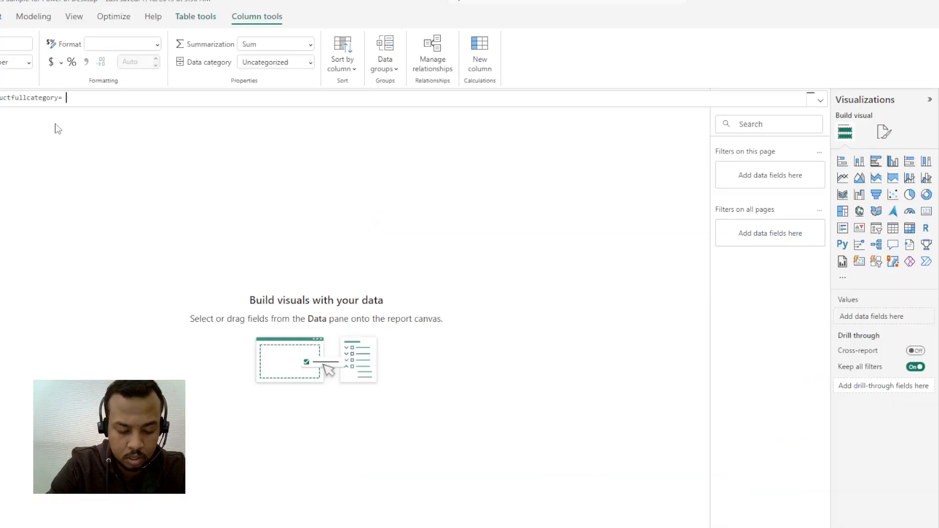
Step: Add the RELATED function to the productfullcategory formula with ProductCategory[ProductCategory] as its argument
{"action": "type", "text": "related"}
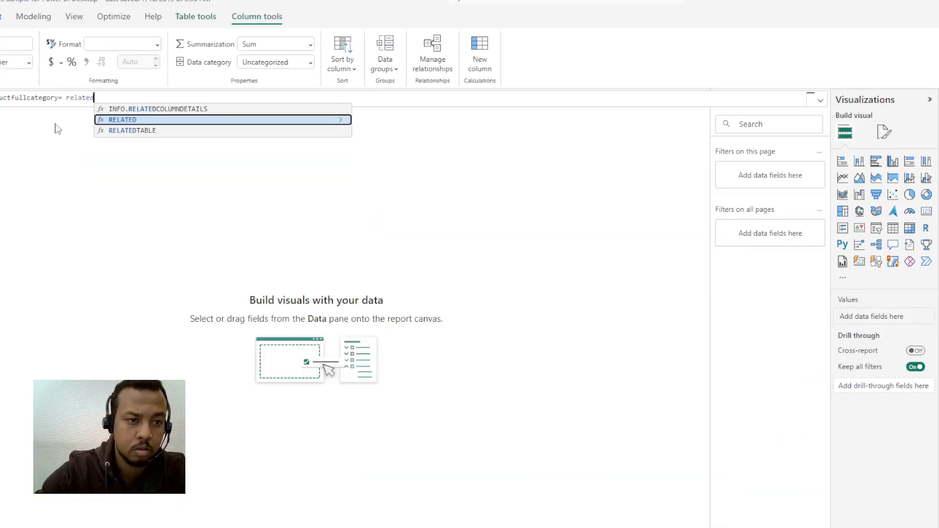
{"action": "key", "text": "Return"}
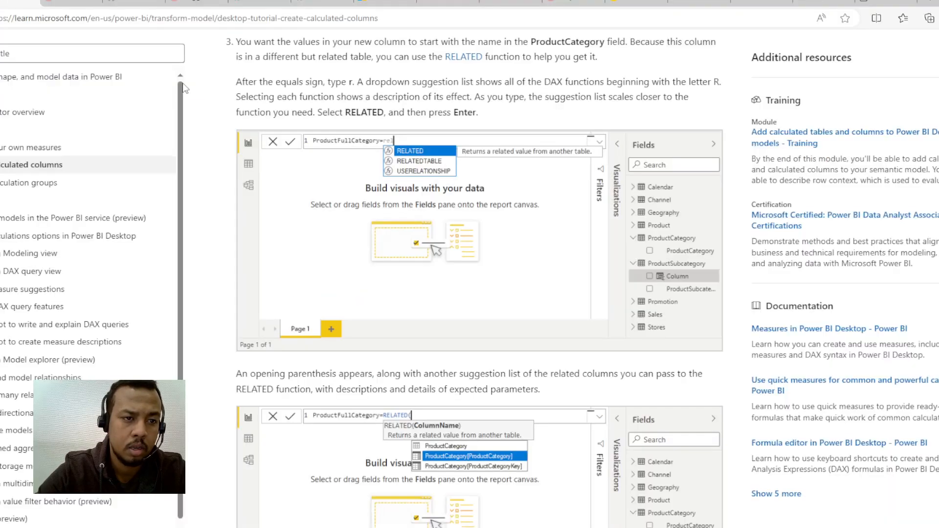
{"action": "scroll", "coordinate": [510, 205], "scroll_direction": "down", "scroll_amount": 5}
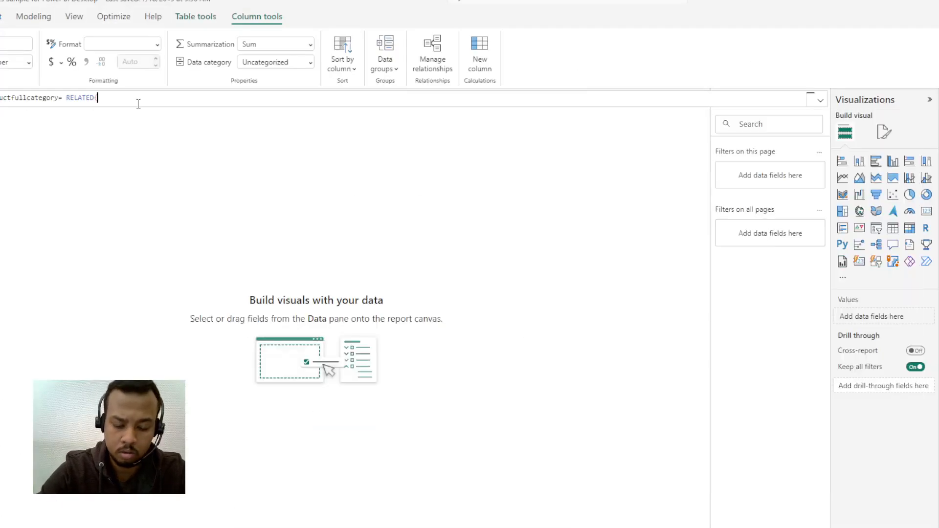
{"action": "type", "text": "pro"}
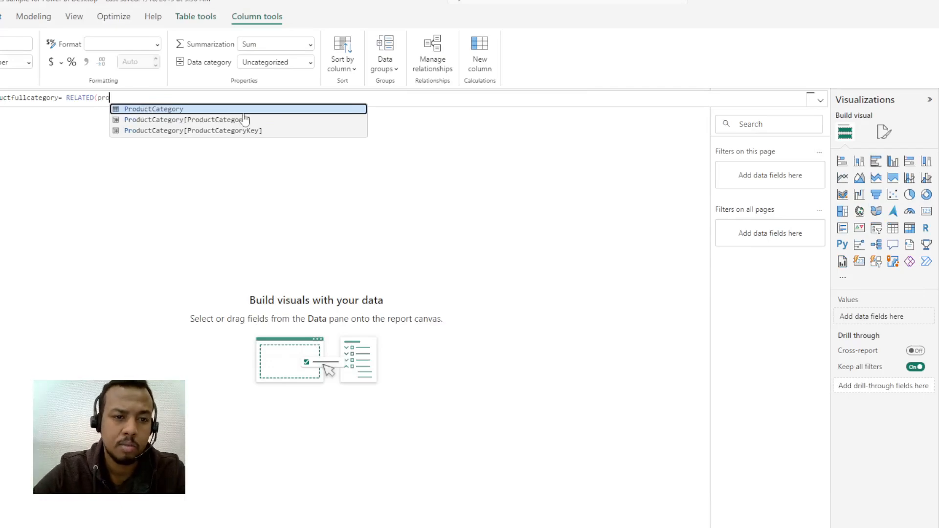
{"action": "left_click", "coordinate": [244, 120]}
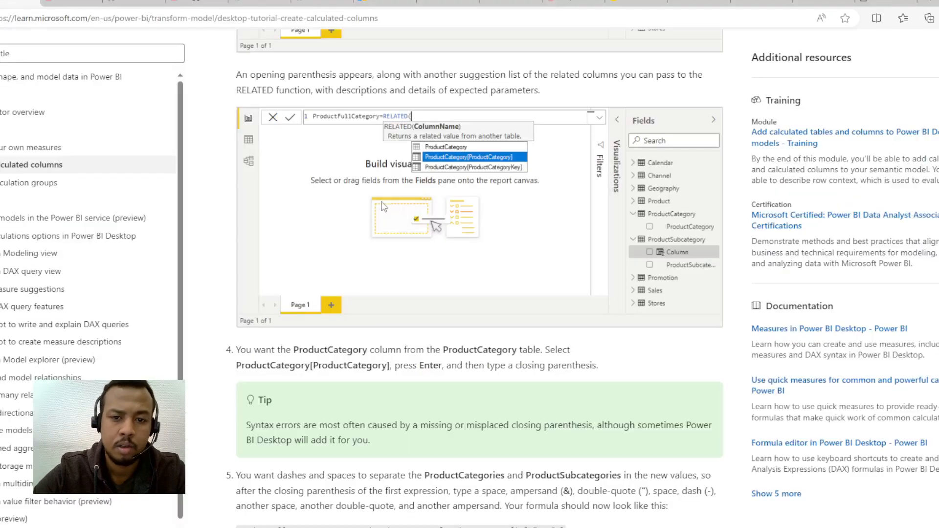
Step: Skim the tutorial's instructions for completing the ProductFullCategory formula and using the new column in a report
{"action": "scroll", "coordinate": [596, 226], "scroll_direction": "down", "scroll_amount": 7}
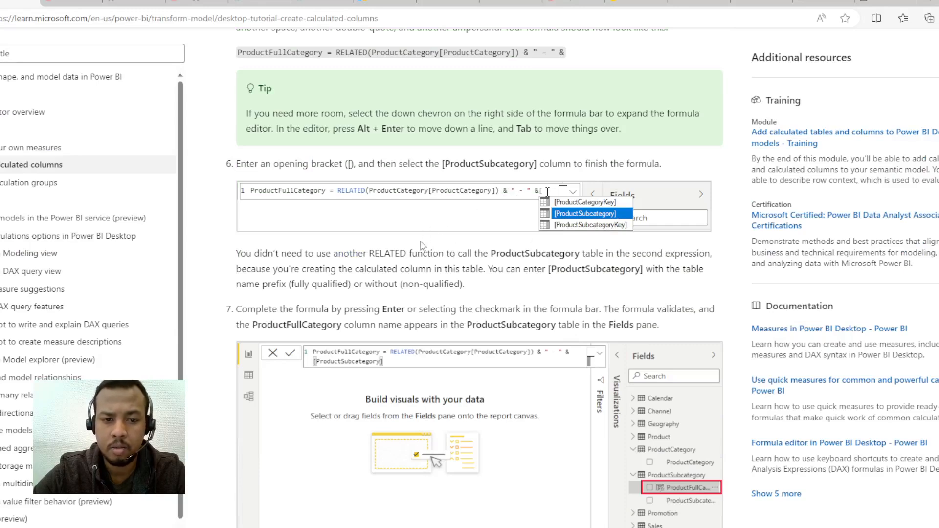
{"action": "scroll", "coordinate": [283, 288], "scroll_direction": "down", "scroll_amount": 1}
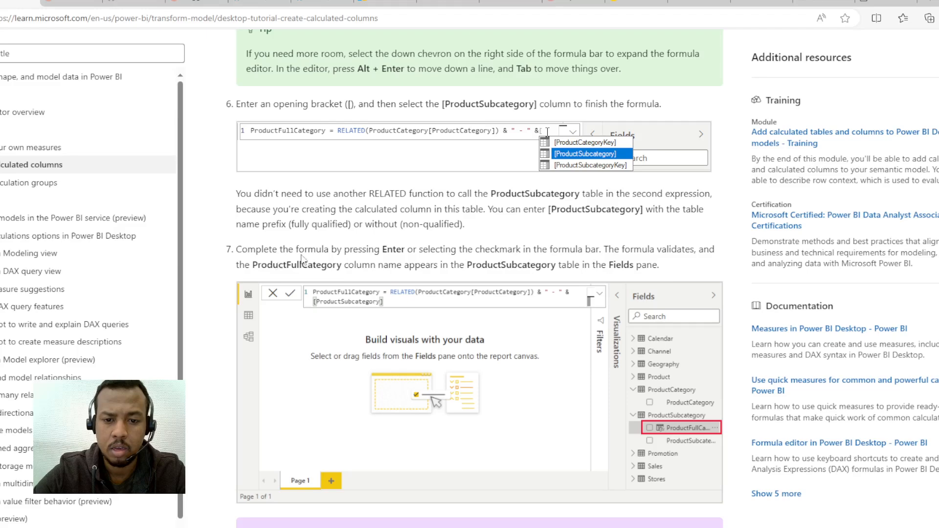
{"action": "scroll", "coordinate": [518, 324], "scroll_direction": "down", "scroll_amount": 7}
{"action": "scroll", "coordinate": [518, 324], "scroll_direction": "up", "scroll_amount": 3}
{"action": "scroll", "coordinate": [518, 324], "scroll_direction": "down", "scroll_amount": 7}
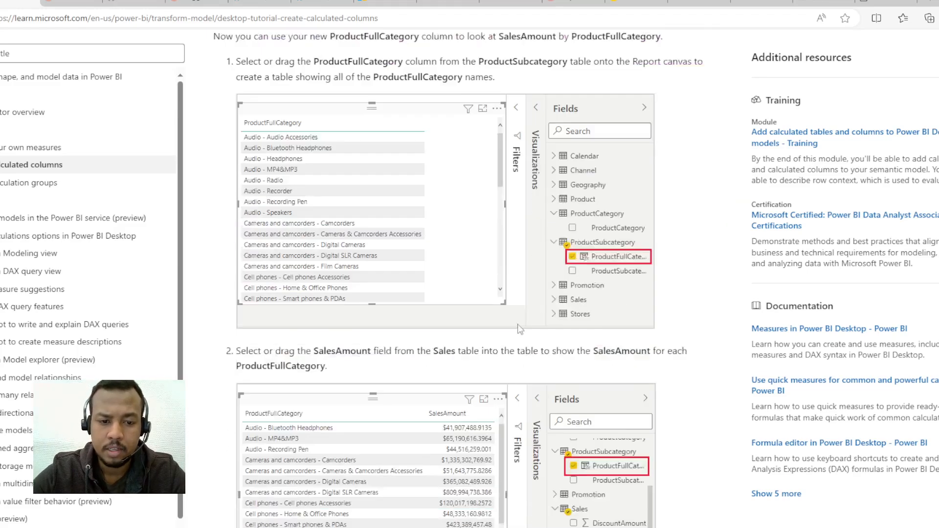
{"action": "scroll", "coordinate": [518, 324], "scroll_direction": "down", "scroll_amount": 1}
{"action": "scroll", "coordinate": [511, 323], "scroll_direction": "up", "scroll_amount": 7}
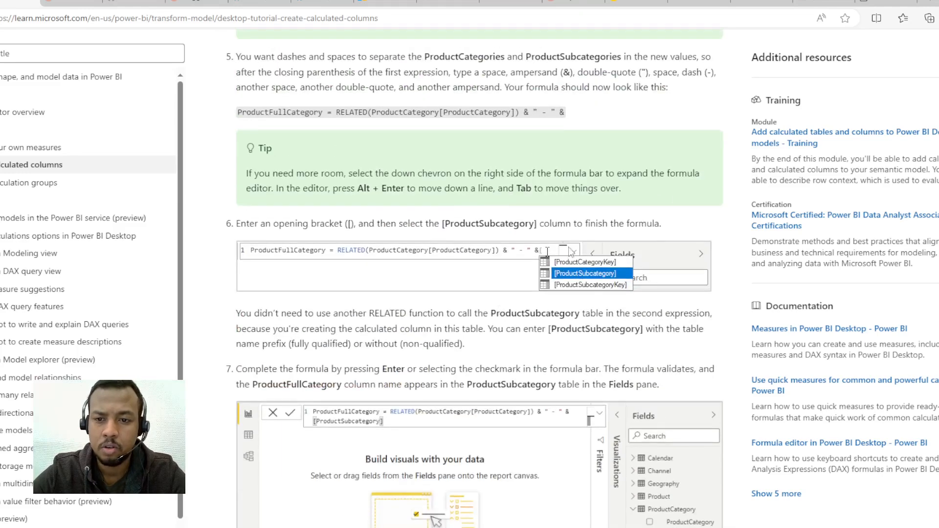
{"action": "scroll", "coordinate": [499, 303], "scroll_direction": "up", "scroll_amount": 3}
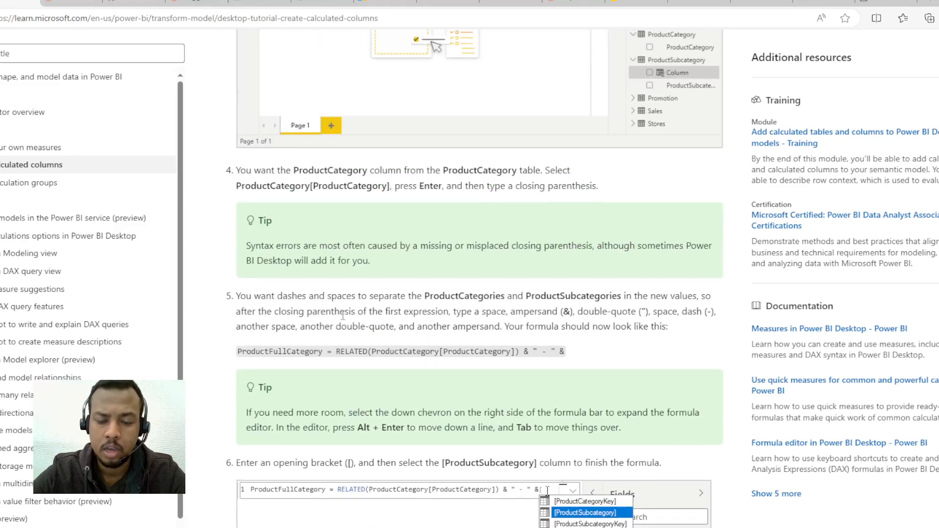
Step: Replace the column's formula in Power BI Desktop with the tutorial's ProductFullCategory = RELATED(ProductCategory[ProductCategory]) & " - " &, removing the trailing blank lines
{"action": "left_click_drag", "start_coordinate": [564, 352], "coordinate": [522, 351]}
{"action": "triple_click", "coordinate": [521, 351]}
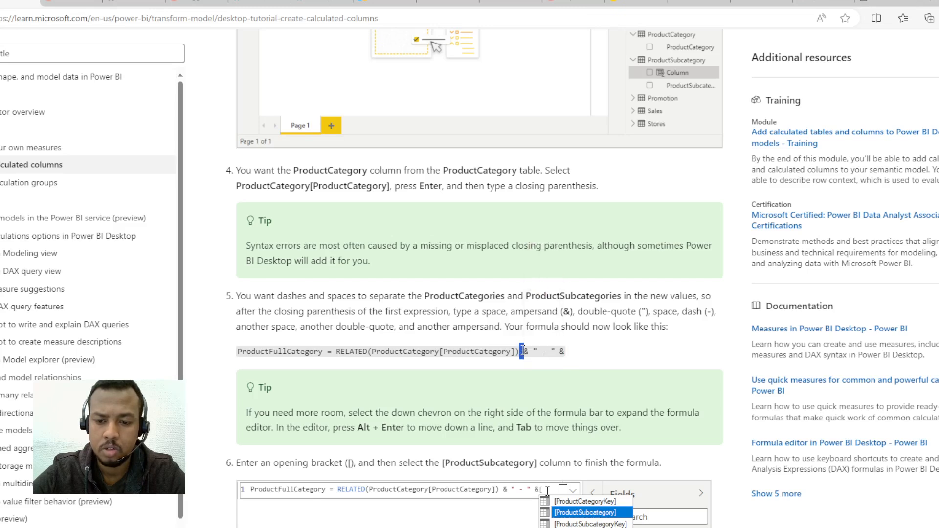
{"action": "triple_click", "coordinate": [516, 353]}
{"action": "key", "text": "ctrl+c"}
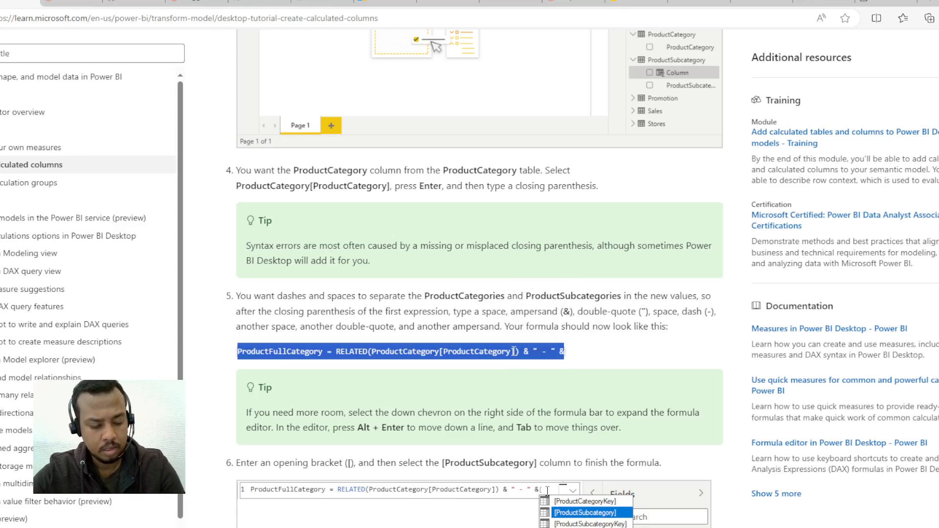
{"action": "key", "text": "alt+Tab"}
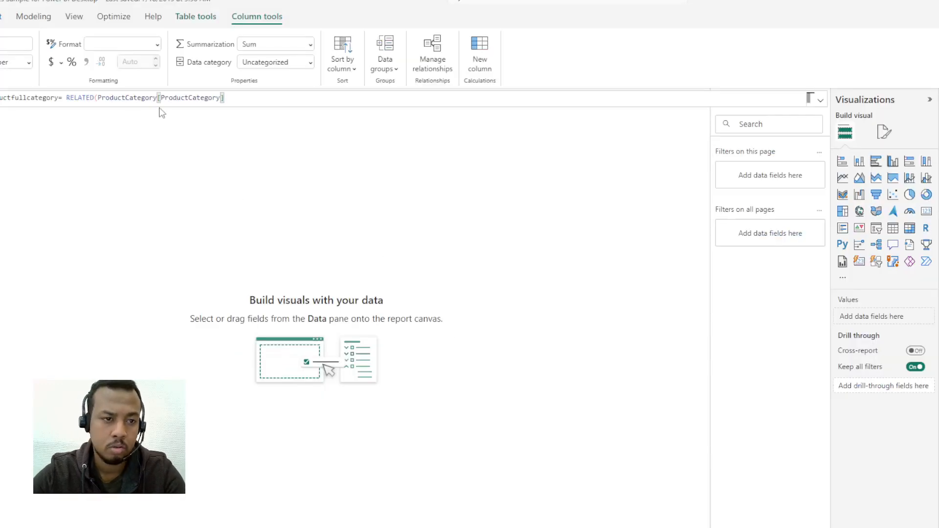
{"action": "key", "text": "Return"}
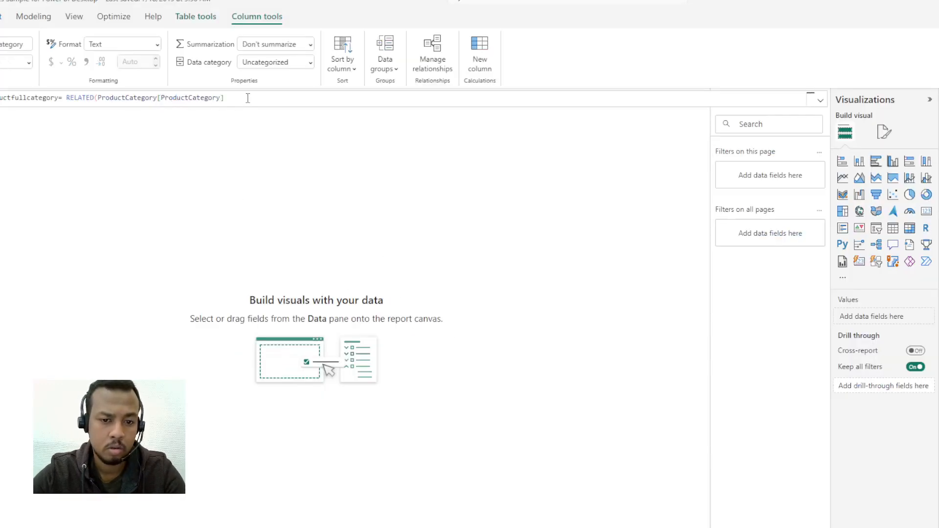
{"action": "key", "text": "ctrl+a"}
{"action": "key", "text": "ctrl+v"}
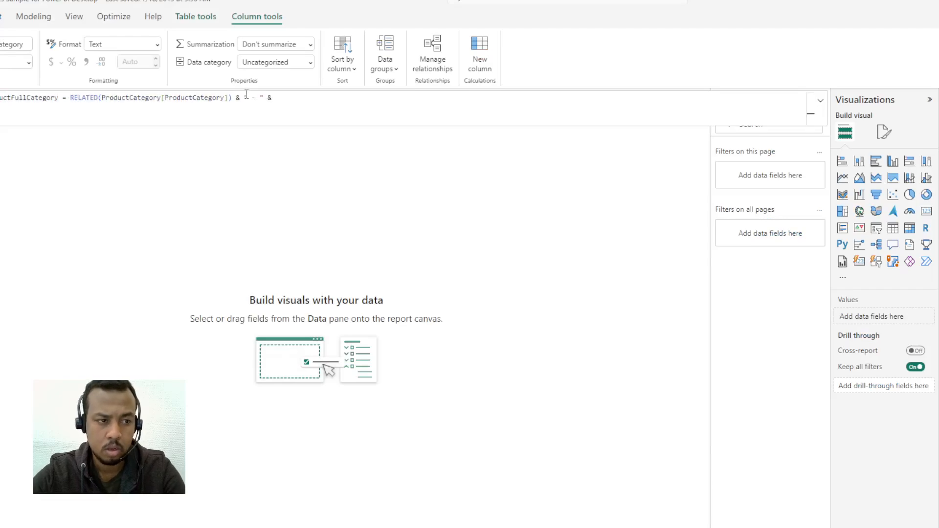
{"action": "key", "text": "BackSpace"}
{"action": "key", "text": "BackSpace"}
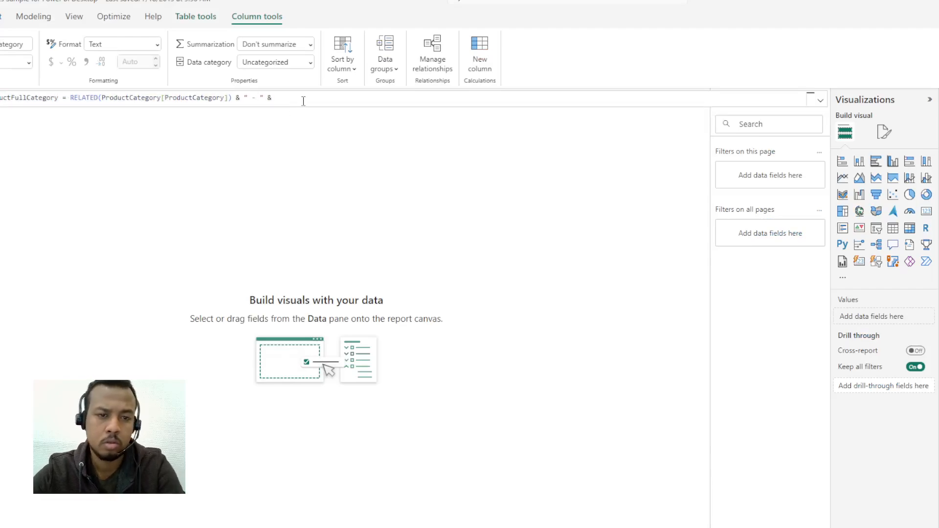
Step: Check the tutorial's sixth instruction and append the [ProductSubcategory] column to the end of the ProductFullCategory formula
{"action": "key", "text": "alt+Tab"}
{"action": "scroll", "coordinate": [587, 343], "scroll_direction": "down", "scroll_amount": 2}
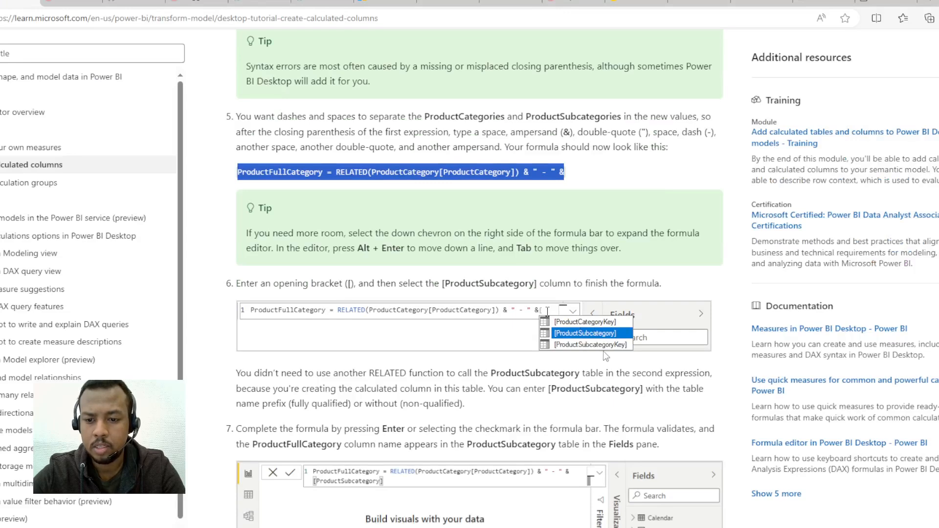
{"action": "key", "text": "alt+Tab"}
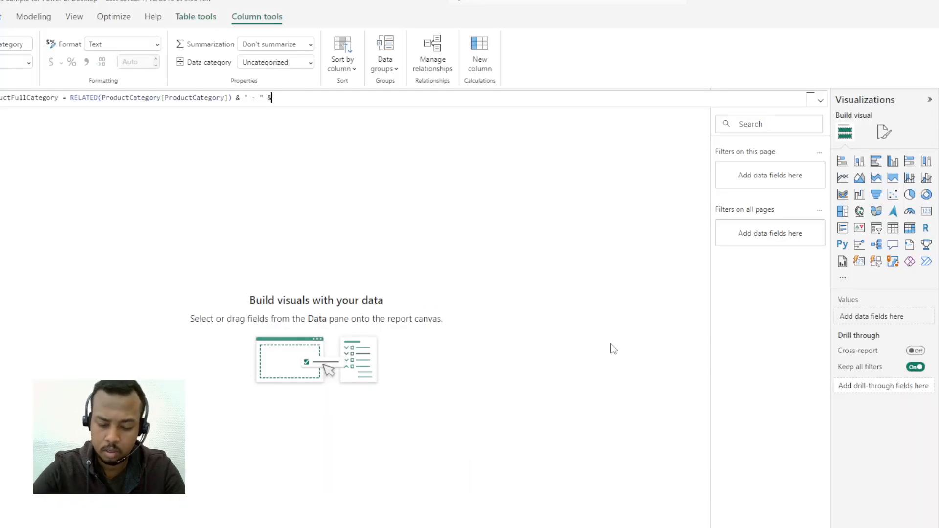
{"action": "type", "text": "["}
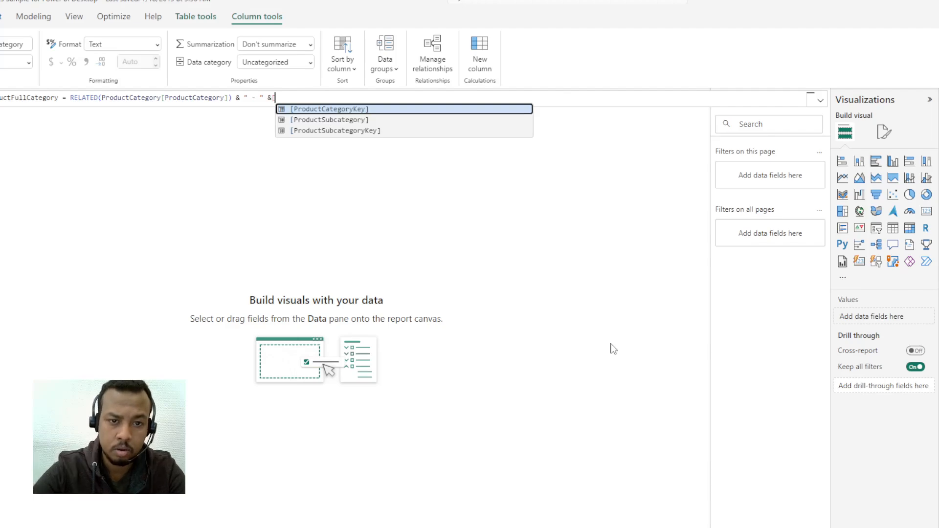
{"action": "left_click", "coordinate": [360, 125]}
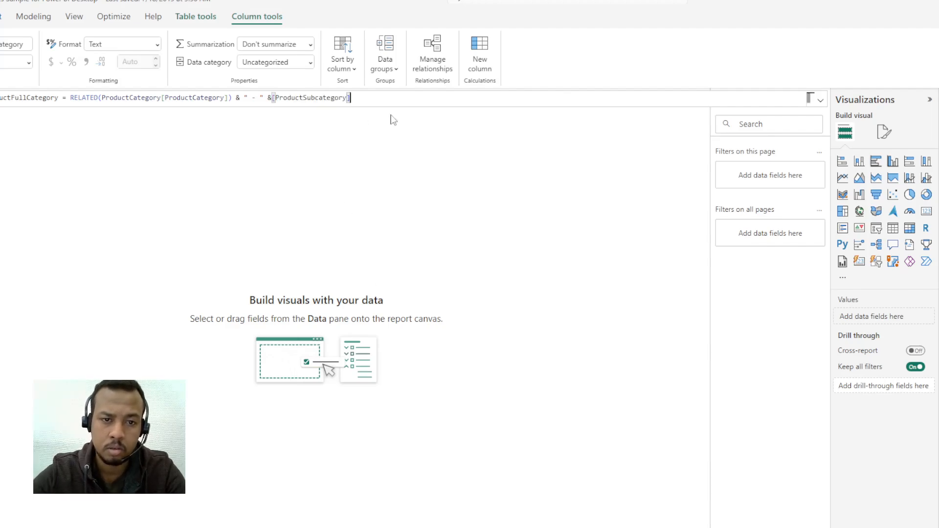
Step: Return to the tutorial in the browser and read the tip on expanding the formula editor and adding line breaks
{"action": "key", "text": "alt+Tab"}
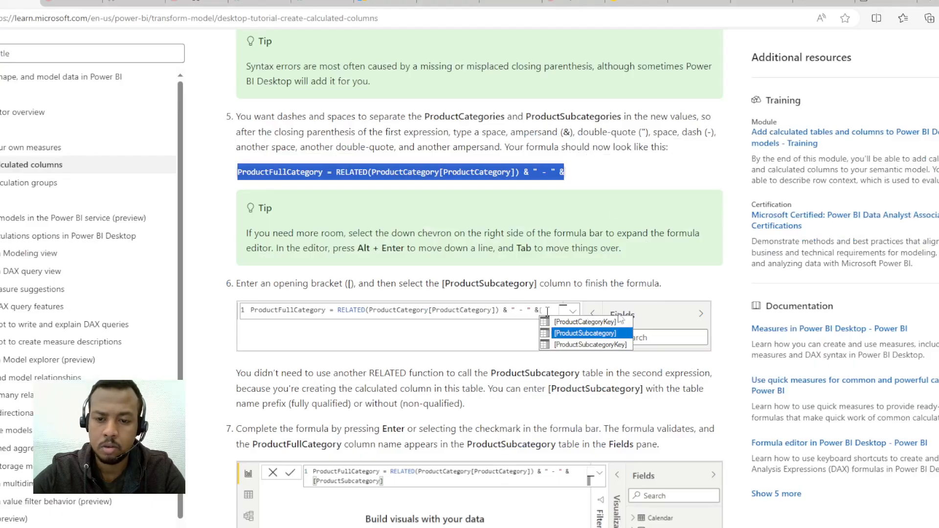
{"action": "scroll", "coordinate": [328, 279], "scroll_direction": "up", "scroll_amount": 2}
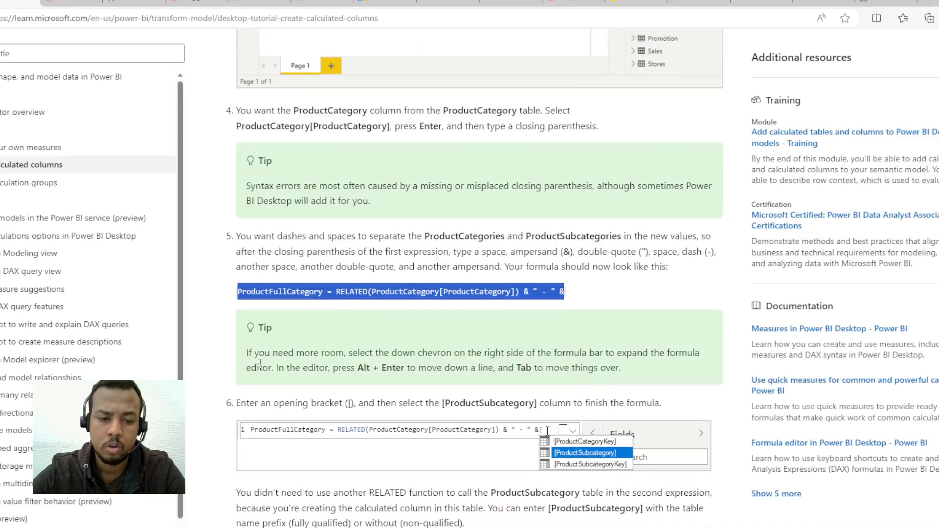
{"action": "scroll", "coordinate": [431, 362], "scroll_direction": "down", "scroll_amount": 1}
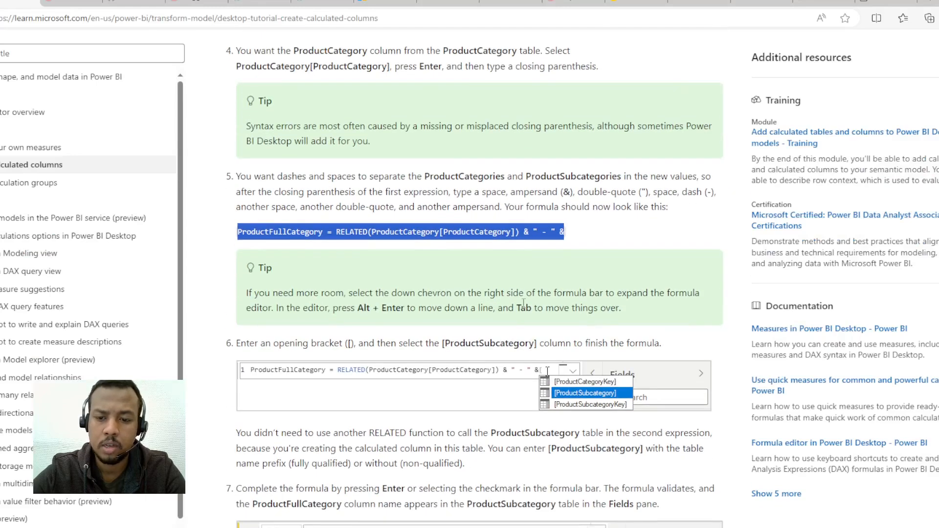
{"action": "left_click_drag", "start_coordinate": [574, 292], "coordinate": [688, 293]}
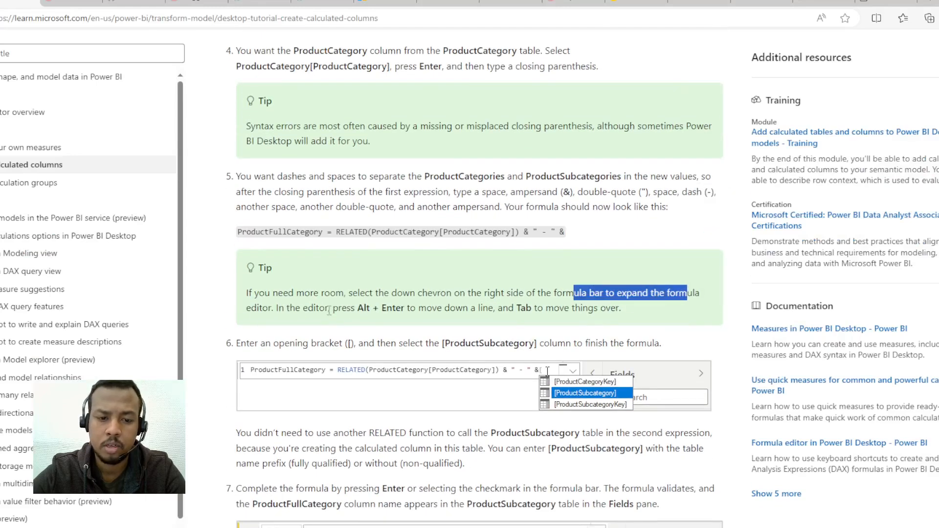
{"action": "left_click_drag", "start_coordinate": [363, 306], "coordinate": [435, 307]}
{"action": "left_click_drag", "start_coordinate": [358, 308], "coordinate": [406, 308]}
{"action": "left_click", "coordinate": [359, 306]}
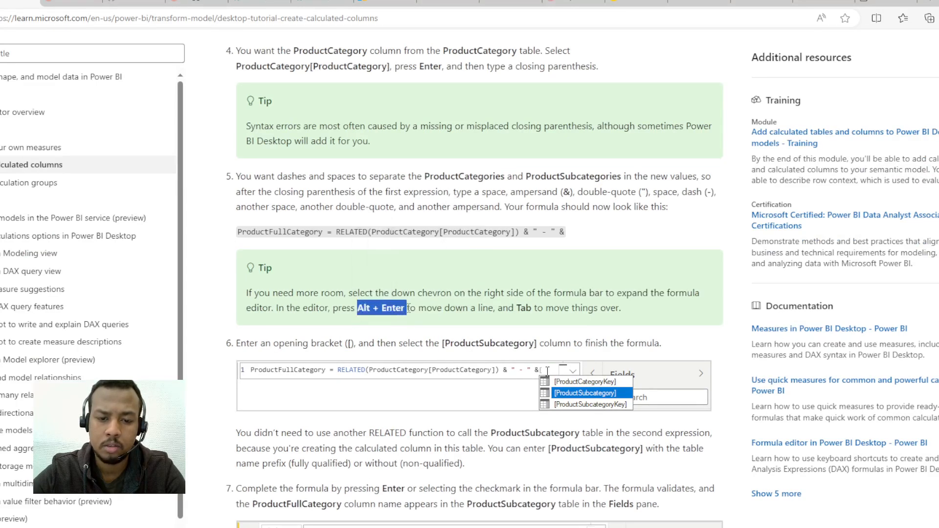
Step: Reread the tutorial's fifth instruction on separating ProductCategories and ProductSubcategories with dashes and spaces
{"action": "scroll", "coordinate": [583, 236], "scroll_direction": "up", "scroll_amount": 3}
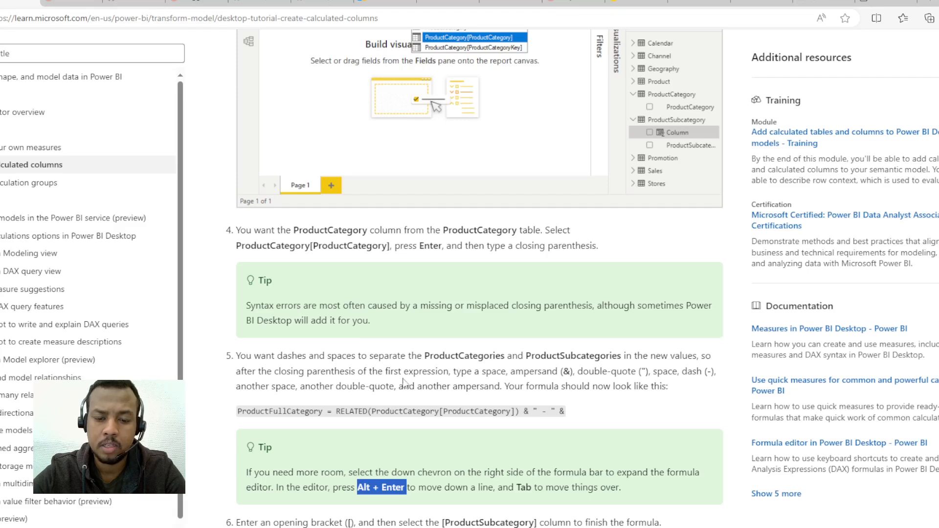
{"action": "left_click_drag", "start_coordinate": [461, 372], "coordinate": [590, 378]}
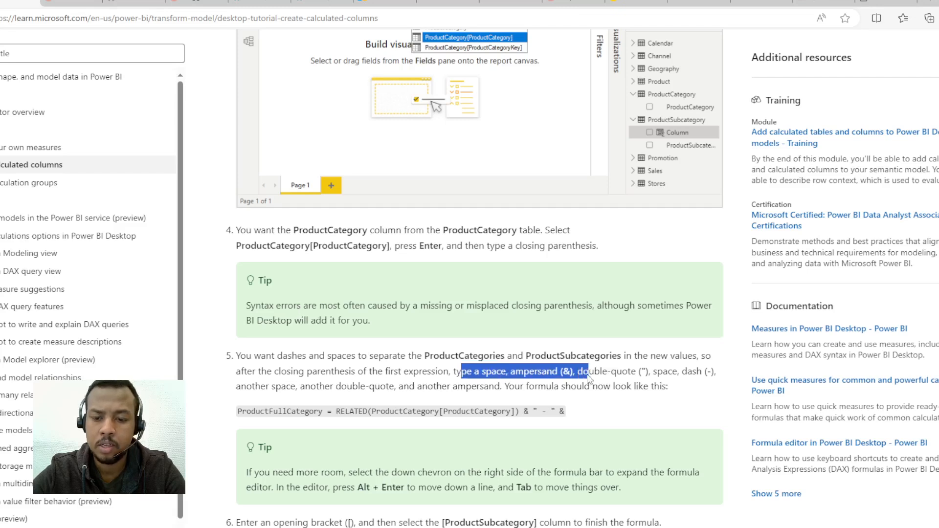
{"action": "left_click", "coordinate": [647, 374]}
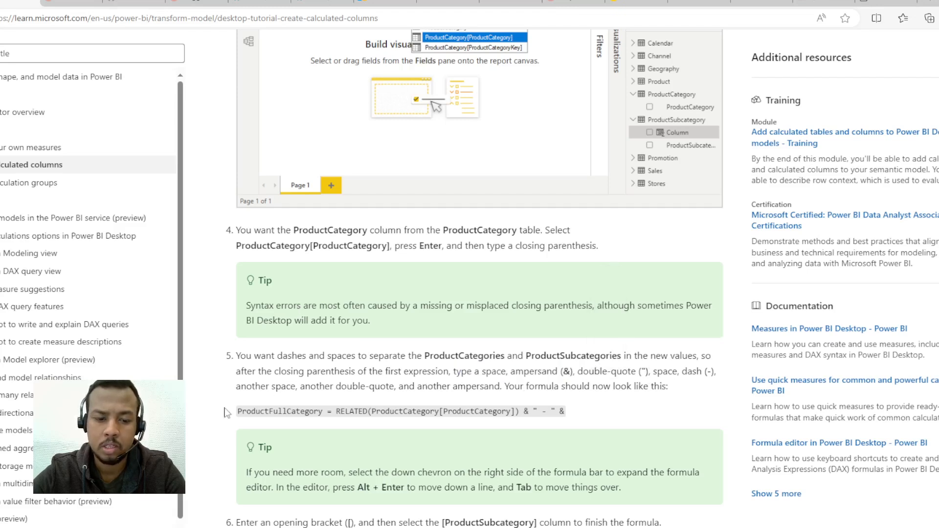
{"action": "left_click_drag", "start_coordinate": [304, 386], "coordinate": [719, 374]}
{"action": "scroll", "coordinate": [409, 467], "scroll_direction": "up", "scroll_amount": 2}
{"action": "left_click_drag", "start_coordinate": [431, 416], "coordinate": [504, 426]}
{"action": "left_click", "coordinate": [526, 373]}
{"action": "triple_click", "coordinate": [504, 425]}
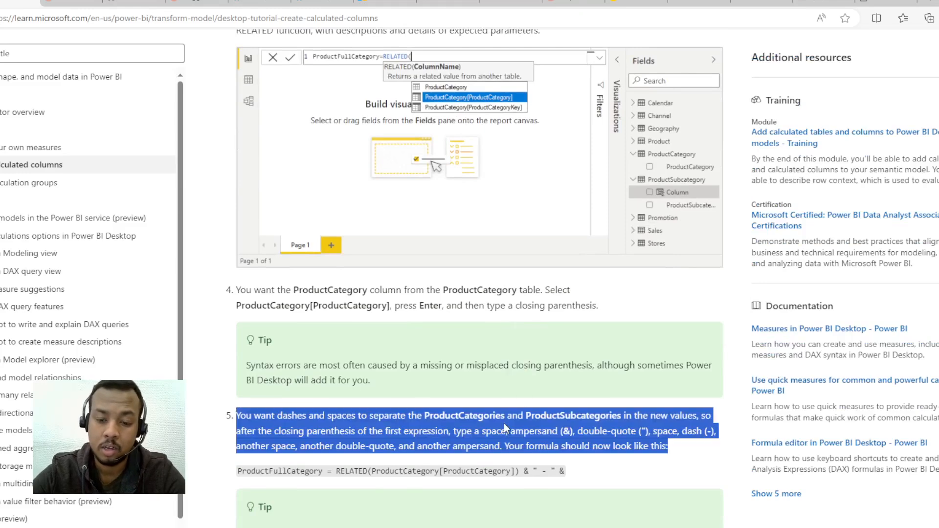
Step: Switch to Power BI Desktop and commit the completed ProductFullCategory formula
{"action": "scroll", "coordinate": [445, 433], "scroll_direction": "up", "scroll_amount": 6}
{"action": "scroll", "coordinate": [445, 433], "scroll_direction": "down", "scroll_amount": 6}
{"action": "key", "text": "alt+Tab"}
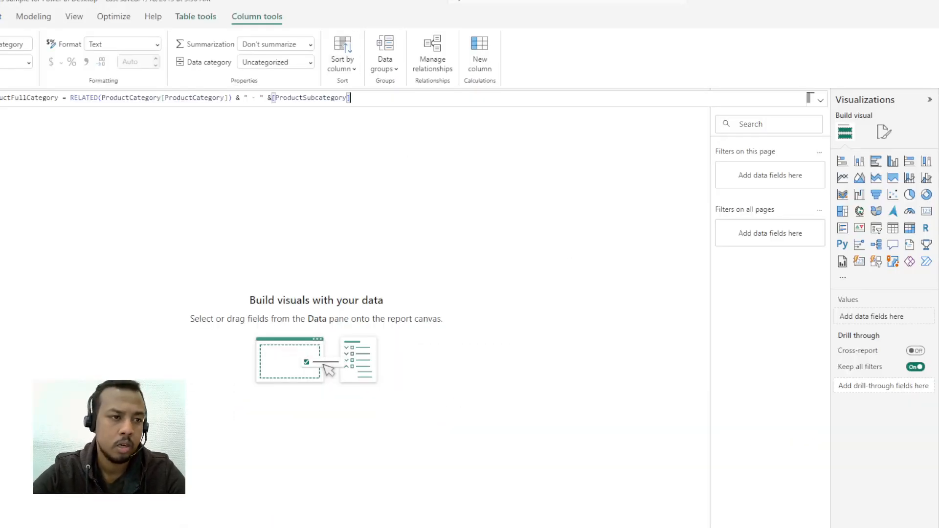
{"action": "key", "text": "Return"}
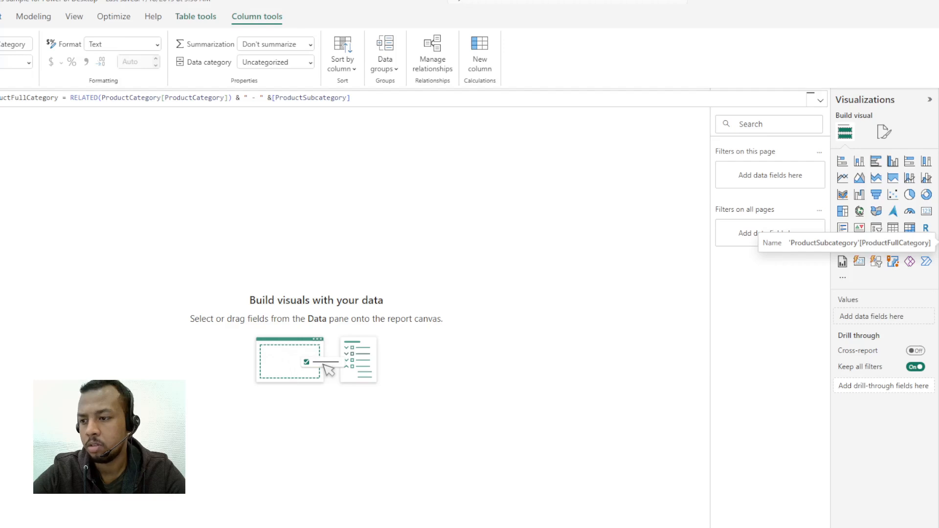
{"action": "left_click", "coordinate": [938, 243]}
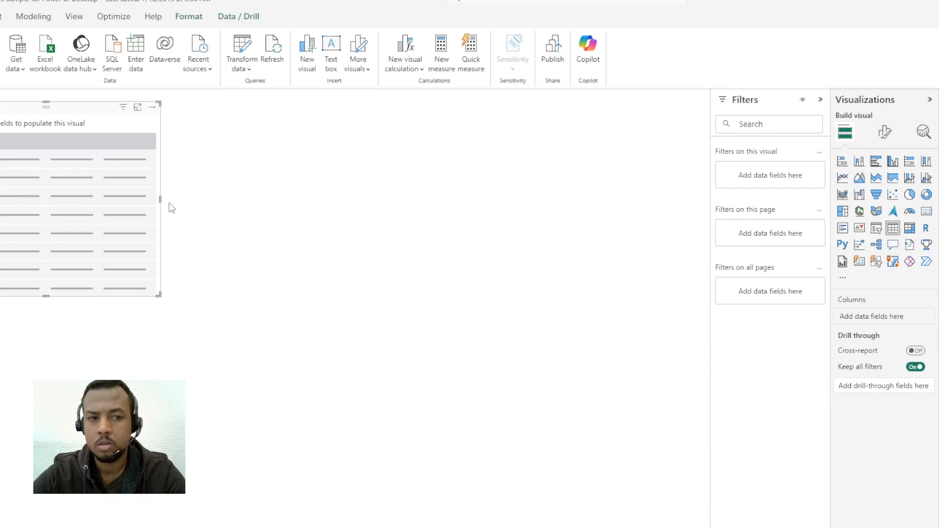
{"action": "left_click", "coordinate": [152, 107]}
{"action": "left_click", "coordinate": [184, 136]}
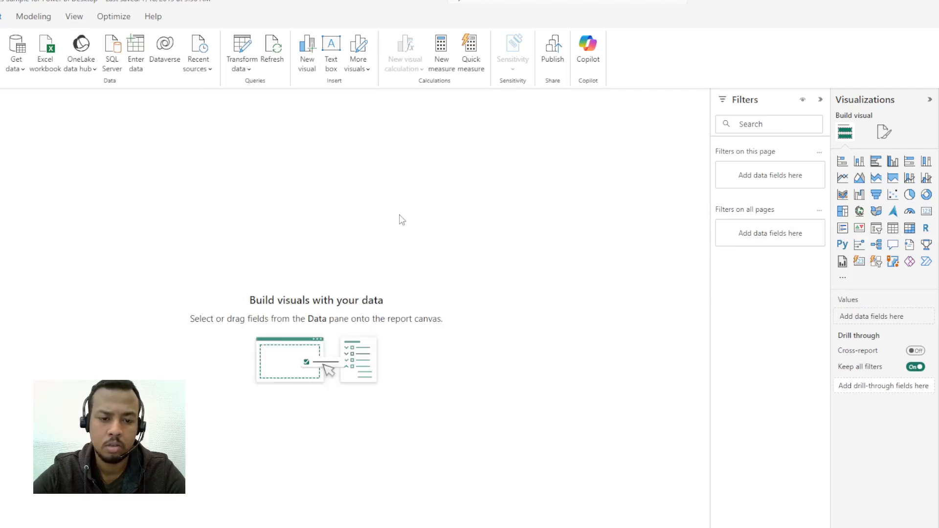
Step: Return to the tutorial in the browser and read the seventh instruction and the note on calculated column icons
{"action": "key", "text": "alt+Tab"}
{"action": "scroll", "coordinate": [456, 308], "scroll_direction": "down", "scroll_amount": 7}
{"action": "scroll", "coordinate": [540, 252], "scroll_direction": "down", "scroll_amount": 3}
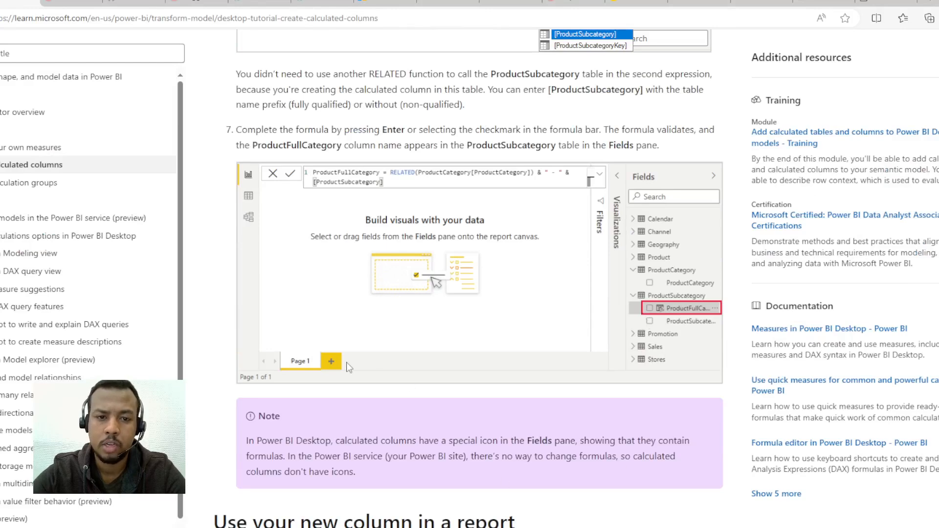
{"action": "scroll", "coordinate": [345, 361], "scroll_direction": "up", "scroll_amount": 2}
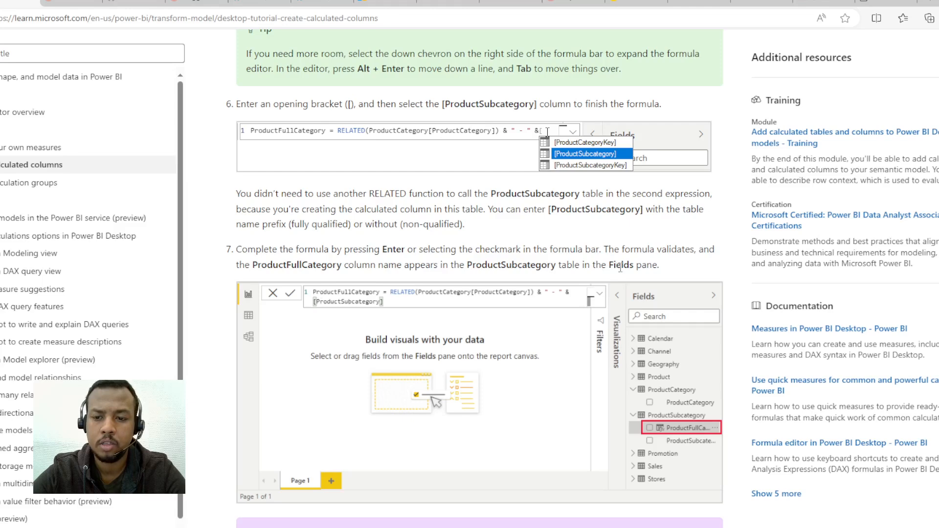
{"action": "scroll", "coordinate": [620, 266], "scroll_direction": "down", "scroll_amount": 3}
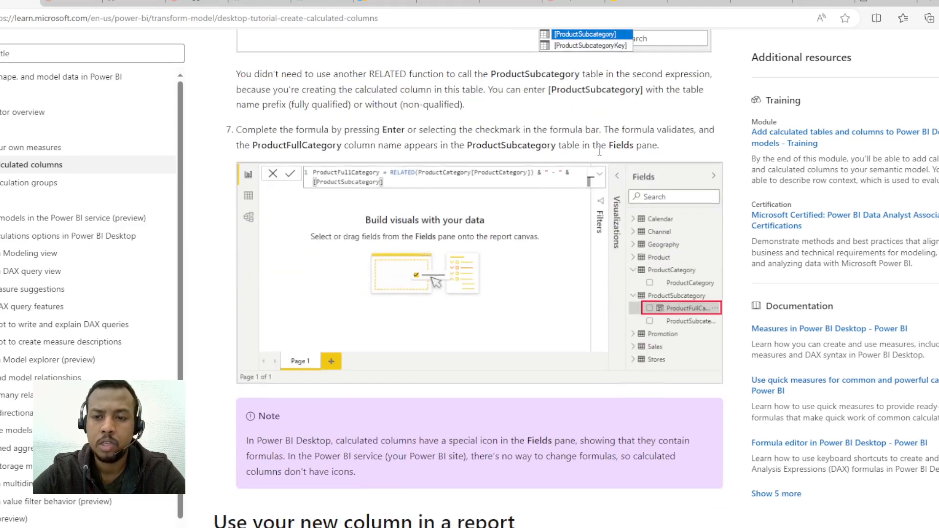
{"action": "scroll", "coordinate": [691, 266], "scroll_direction": "down", "scroll_amount": 7}
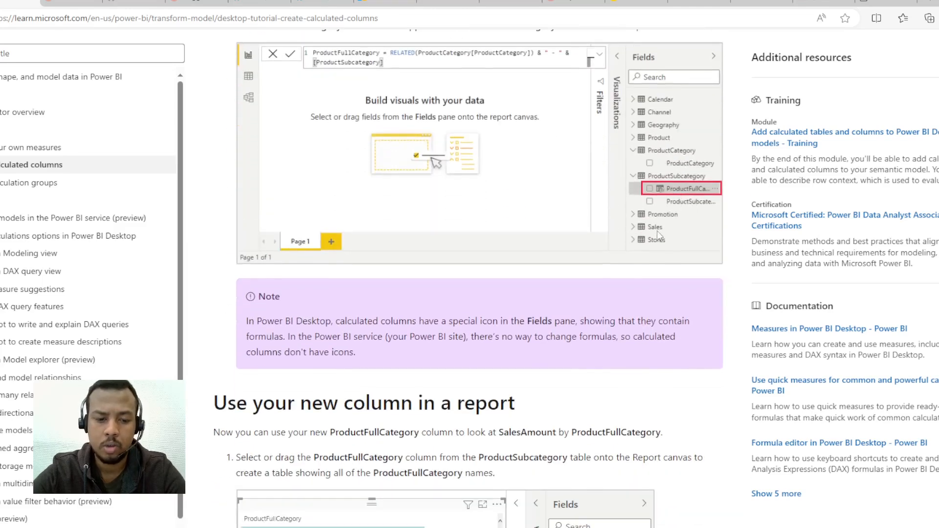
{"action": "scroll", "coordinate": [638, 253], "scroll_direction": "down", "scroll_amount": 1}
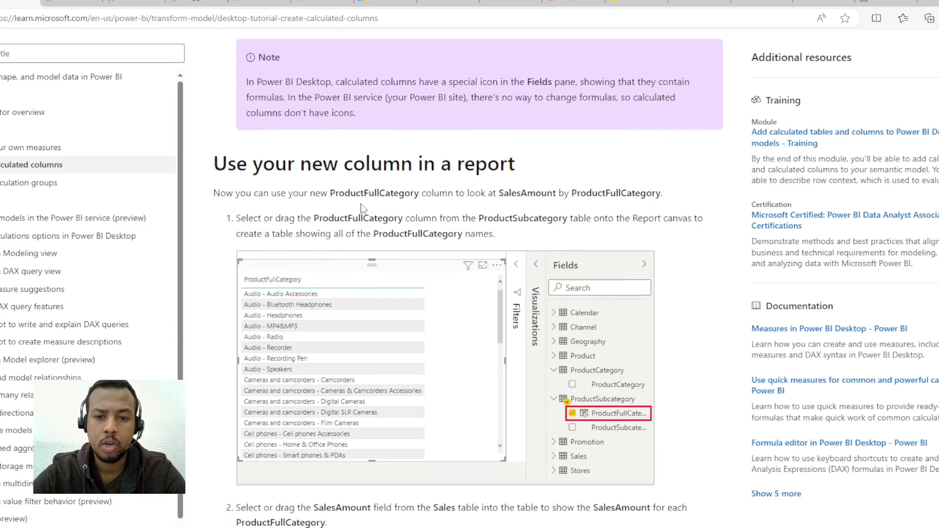
{"action": "scroll", "coordinate": [376, 362], "scroll_direction": "up", "scroll_amount": 5}
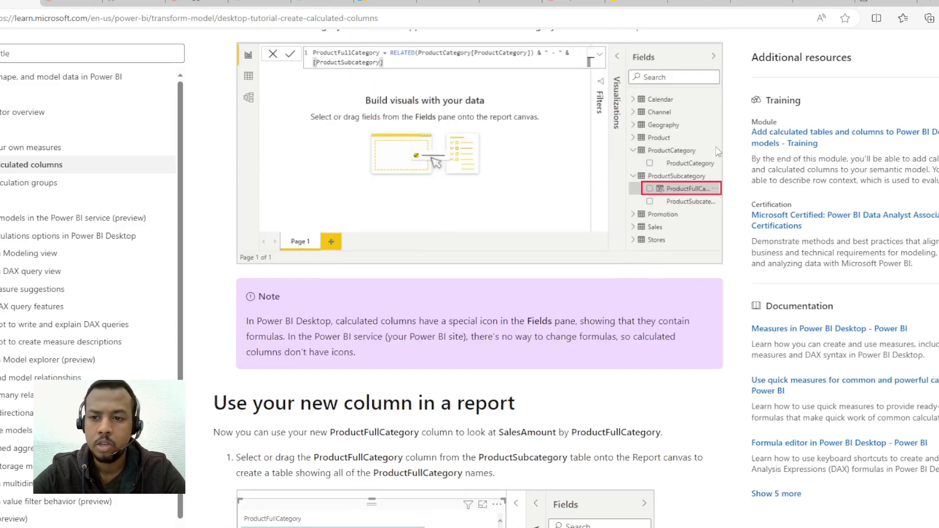
Step: Read the first instruction under "Use your new column in a report" and compare its screenshot with the Power BI report
{"action": "key", "text": "alt+Tab"}
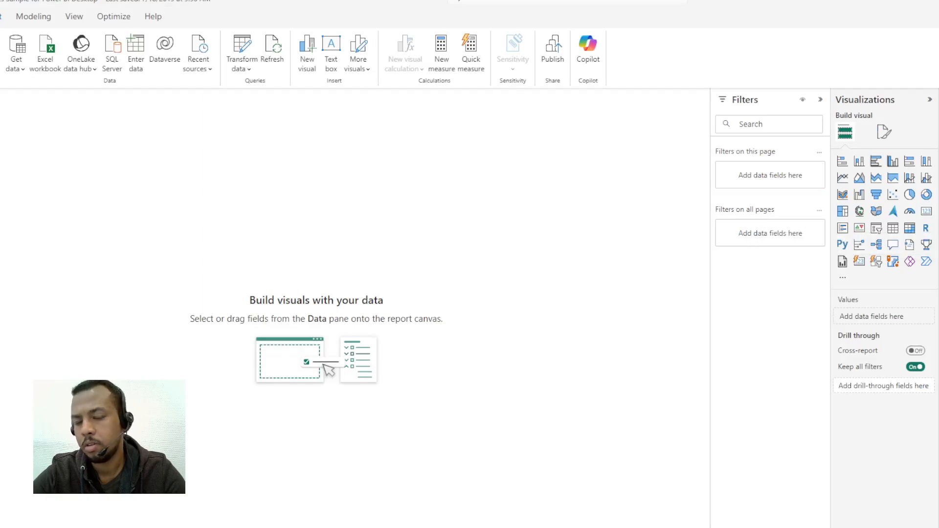
{"action": "key", "text": "alt+Tab"}
{"action": "scroll", "coordinate": [378, 330], "scroll_direction": "down", "scroll_amount": 4}
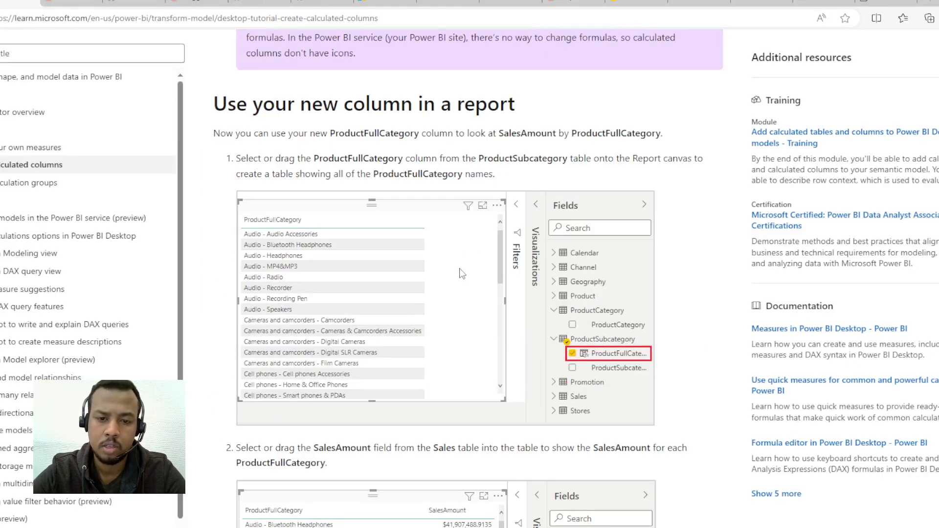
{"action": "scroll", "coordinate": [461, 273], "scroll_direction": "up", "scroll_amount": 1}
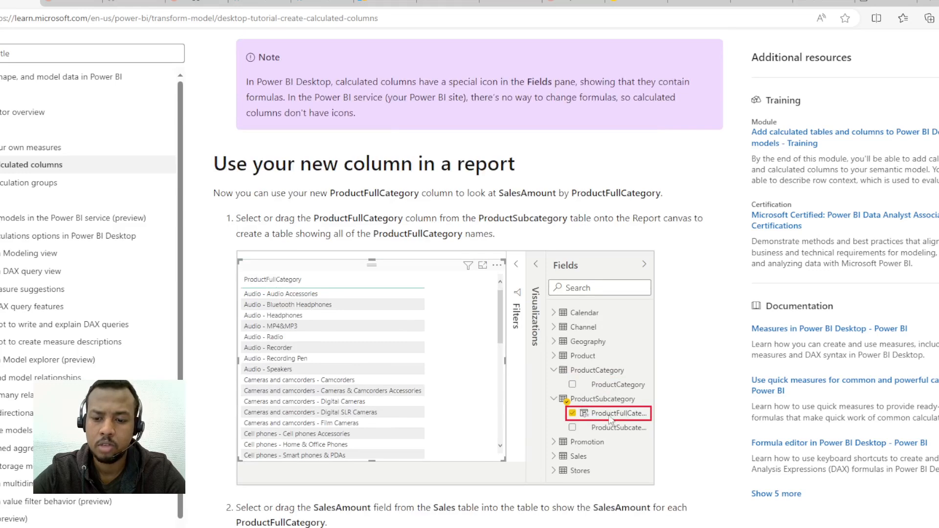
{"action": "key", "text": "alt+Tab"}
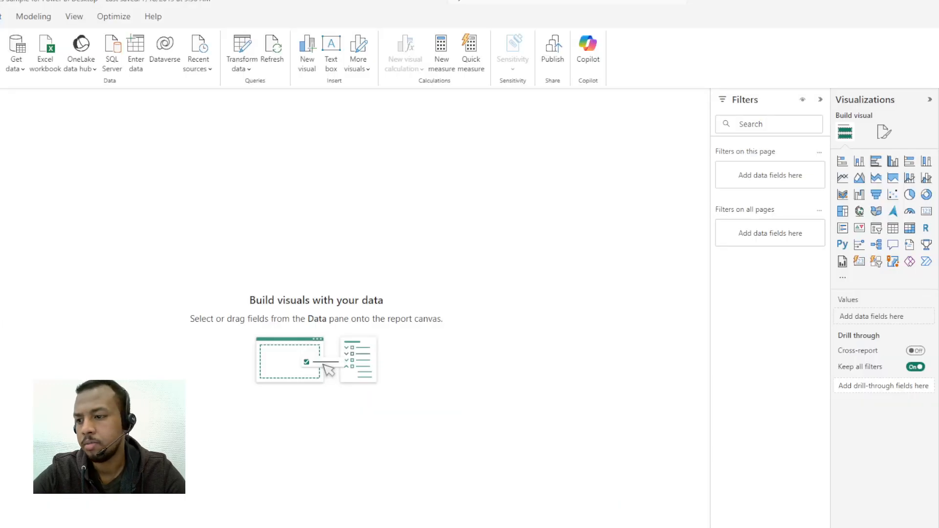
{"action": "key", "text": "alt+Tab"}
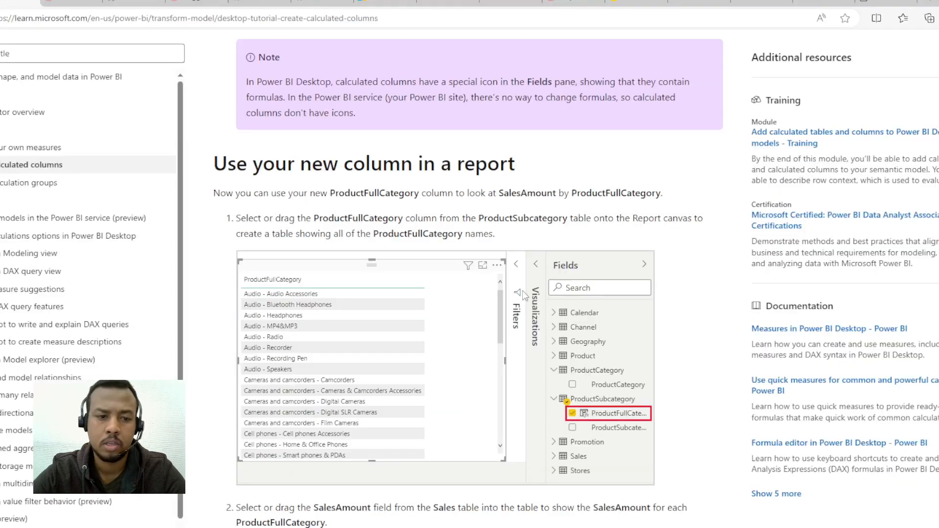
Step: Check the tutorial's second report instruction and build a table in Power BI Desktop showing SalesAmount for each ProductFullCategory
{"action": "scroll", "coordinate": [504, 362], "scroll_direction": "down", "scroll_amount": 4}
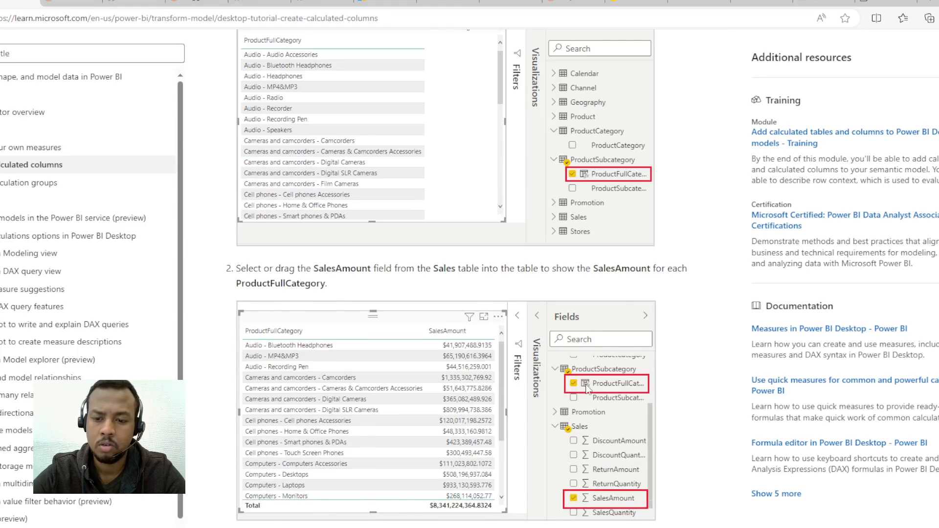
{"action": "scroll", "coordinate": [589, 387], "scroll_direction": "down", "scroll_amount": 2}
{"action": "key", "text": "alt+Tab"}
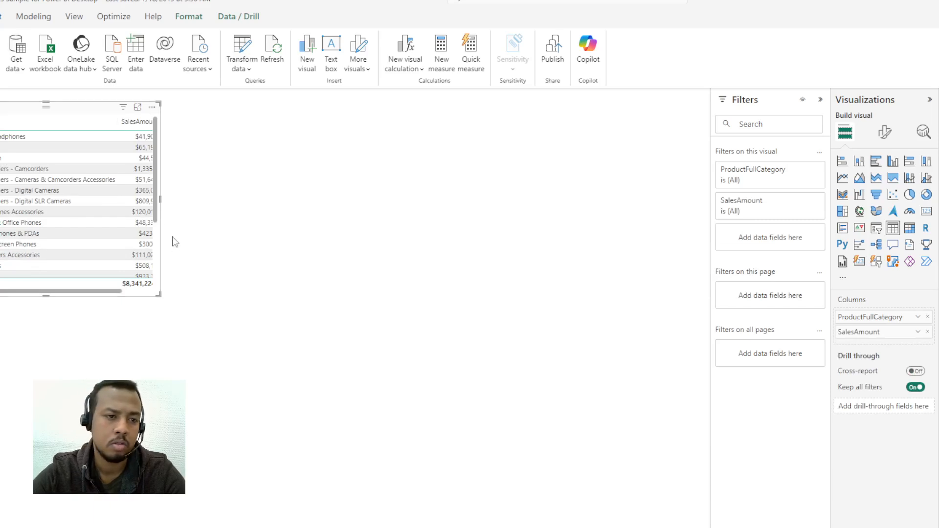
Step: Reposition and widen the table visual to fit the full SalesAmount values, and highlight its Digital Cameras row
{"action": "left_click_drag", "start_coordinate": [102, 108], "coordinate": [138, 167]}
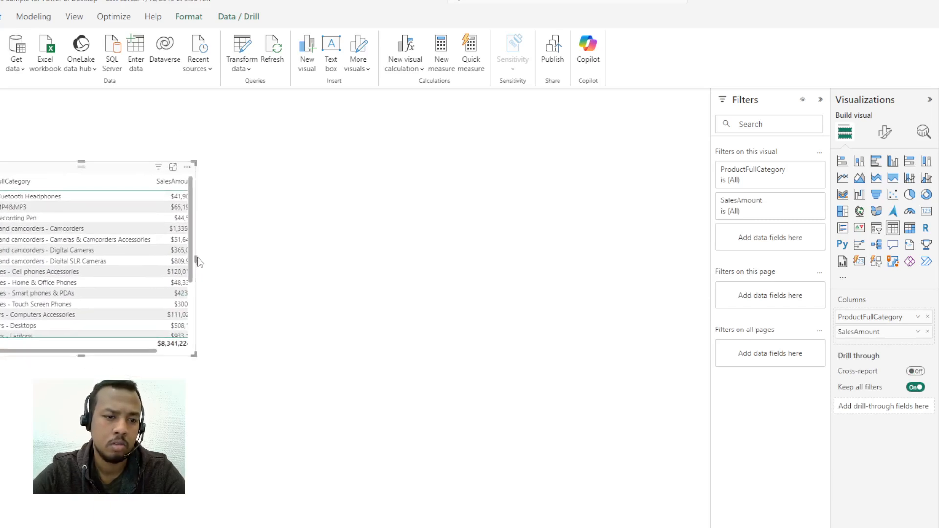
{"action": "left_click_drag", "start_coordinate": [196, 261], "coordinate": [438, 260]}
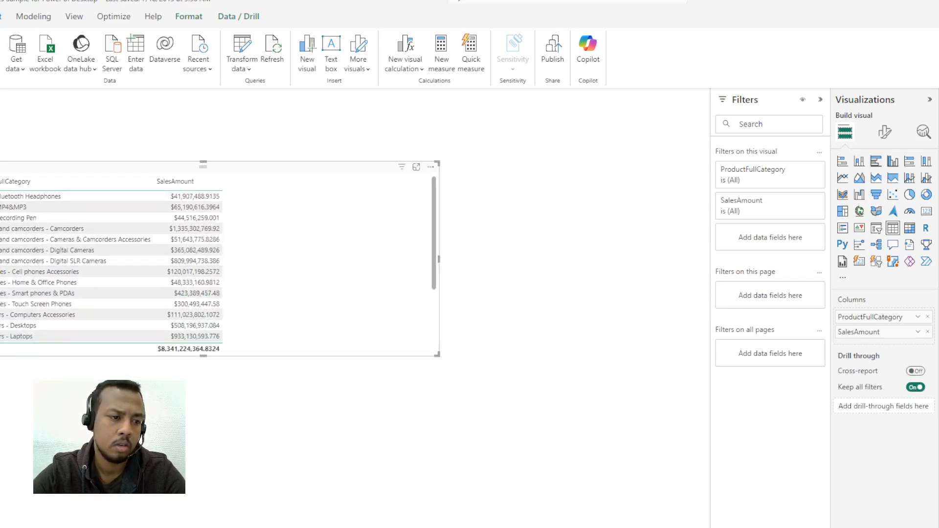
{"action": "left_click", "coordinate": [494, 264]}
{"action": "left_click", "coordinate": [74, 250]}
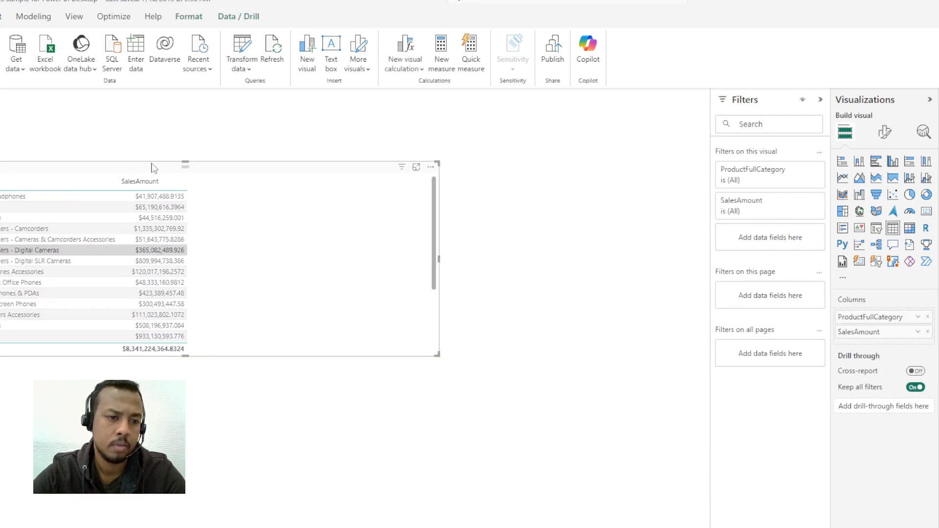
Step: Make the table visual taller to fit more product category rows and reposition it on the report canvas
{"action": "left_click_drag", "start_coordinate": [184, 165], "coordinate": [189, 121]}
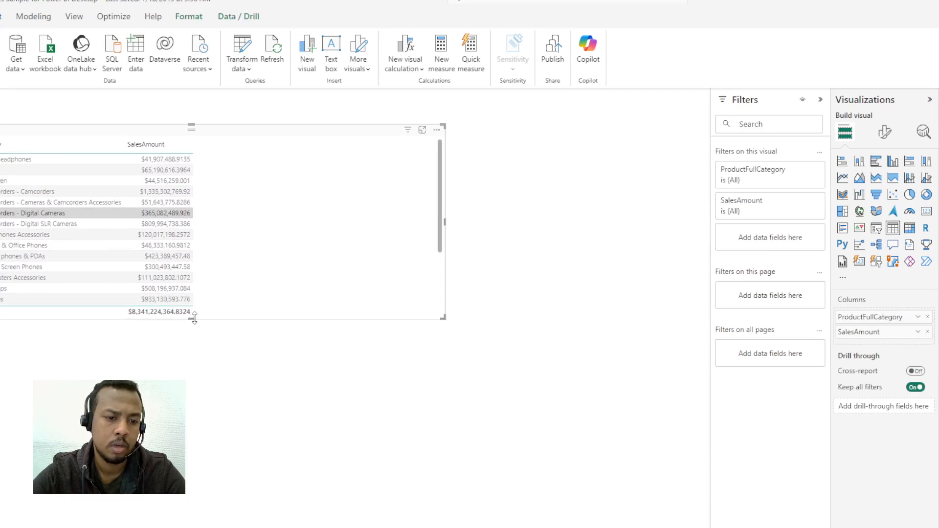
{"action": "left_click_drag", "start_coordinate": [192, 319], "coordinate": [192, 414]}
{"action": "left_click_drag", "start_coordinate": [191, 125], "coordinate": [188, 91]}
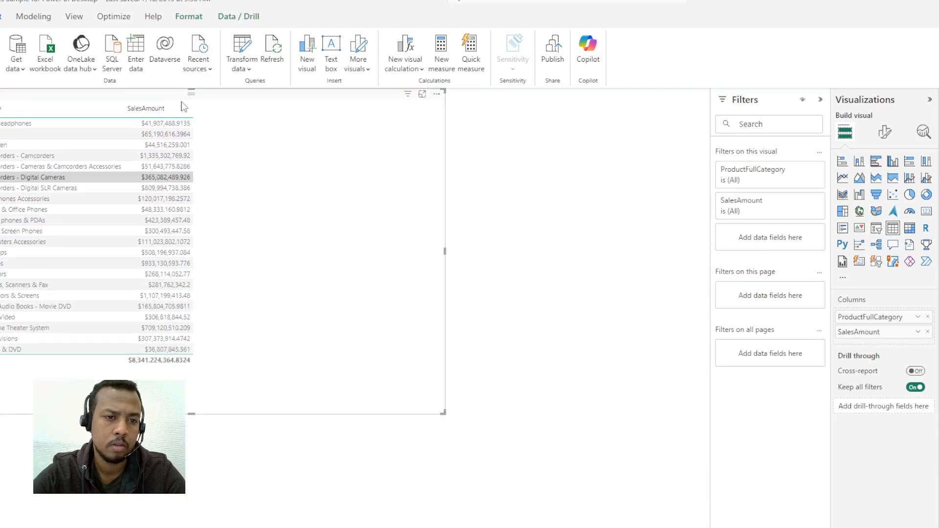
{"action": "left_click_drag", "start_coordinate": [215, 176], "coordinate": [233, 230]}
Step: Return to the tutorial, compare its SalesAmount table with the report, and read the introduction to the IF function section
{"action": "key", "text": "alt+Tab"}
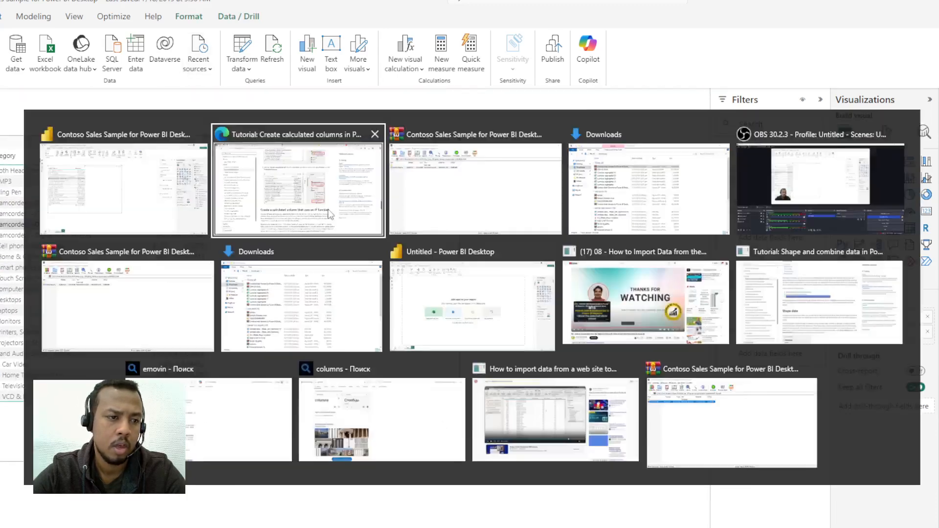
{"action": "key", "text": "alt+Tab"}
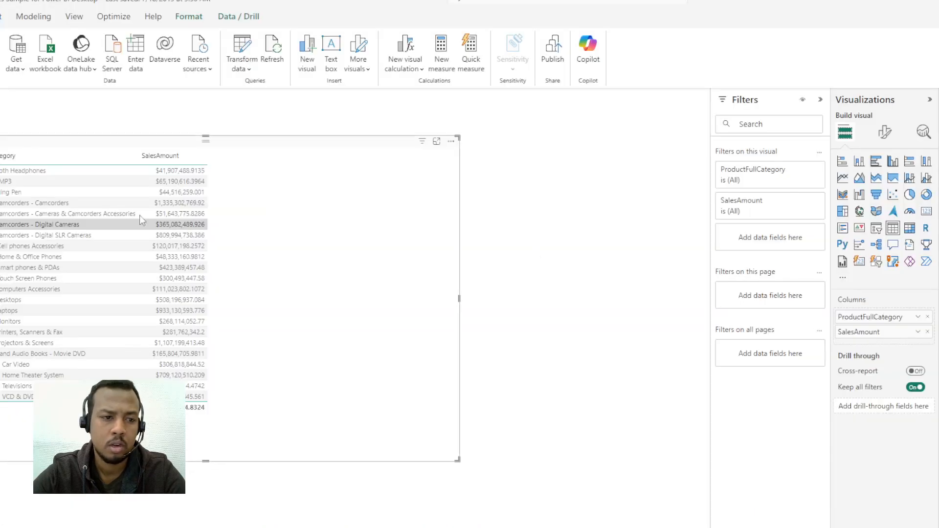
{"action": "key", "text": "alt+Tab"}
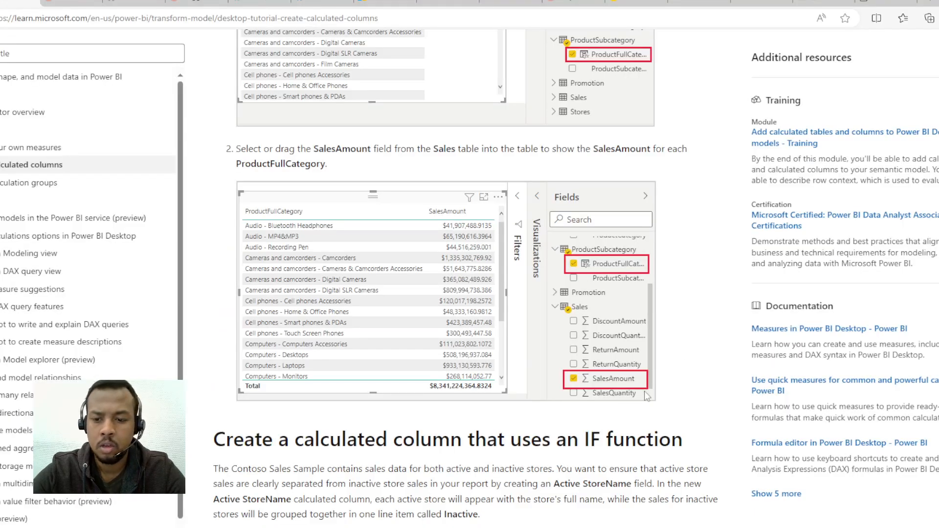
{"action": "scroll", "coordinate": [440, 343], "scroll_direction": "down", "scroll_amount": 6}
{"action": "scroll", "coordinate": [384, 280], "scroll_direction": "up", "scroll_amount": 2}
{"action": "scroll", "coordinate": [384, 281], "scroll_direction": "up", "scroll_amount": 5}
{"action": "scroll", "coordinate": [362, 267], "scroll_direction": "down", "scroll_amount": 7}
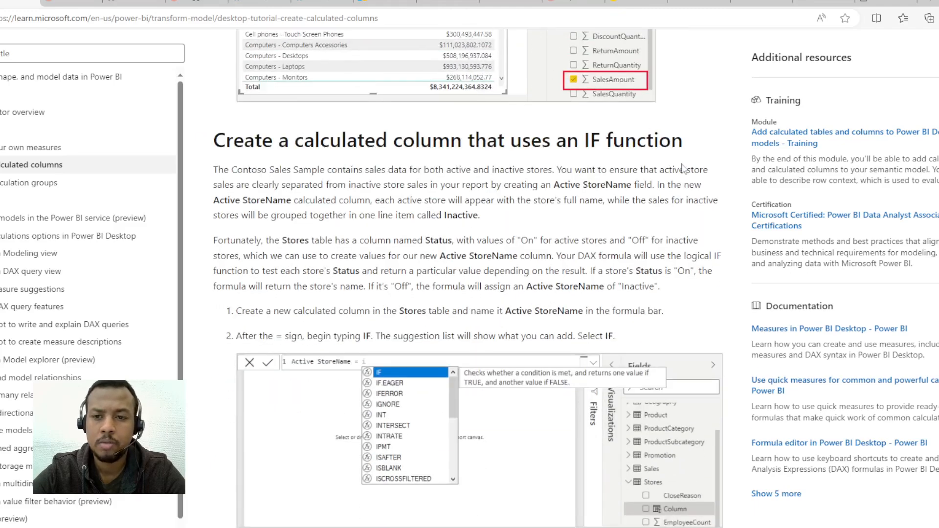
{"action": "scroll", "coordinate": [516, 342], "scroll_direction": "down", "scroll_amount": 2}
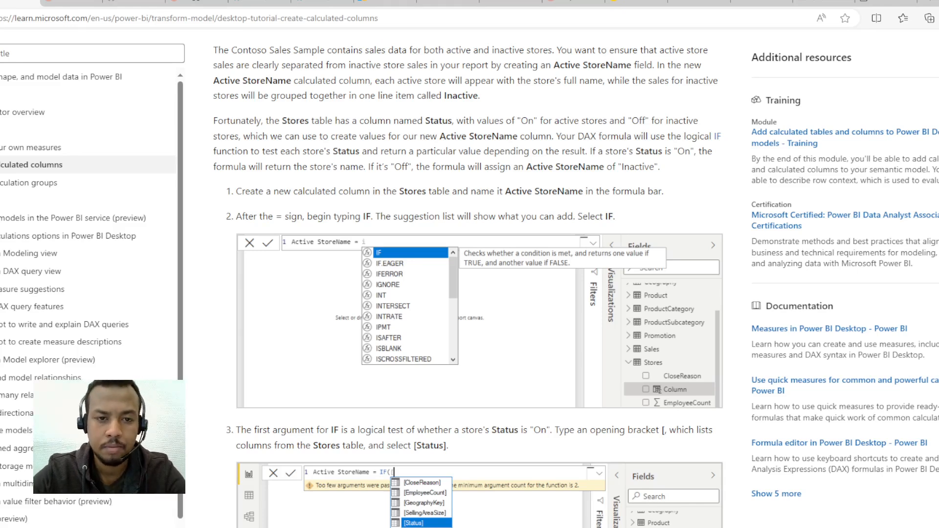
{"action": "scroll", "coordinate": [542, 221], "scroll_direction": "up", "scroll_amount": 2}
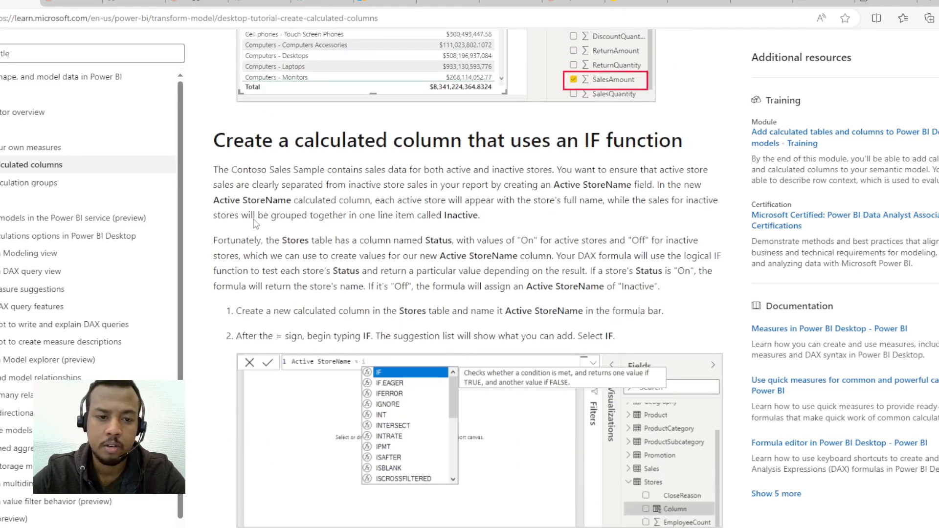
Step: Reread the tutorial's opening IF paragraph on separating active store sales from inactive store sales, marking the key phrases
{"action": "left_click_drag", "start_coordinate": [312, 170], "coordinate": [439, 170]}
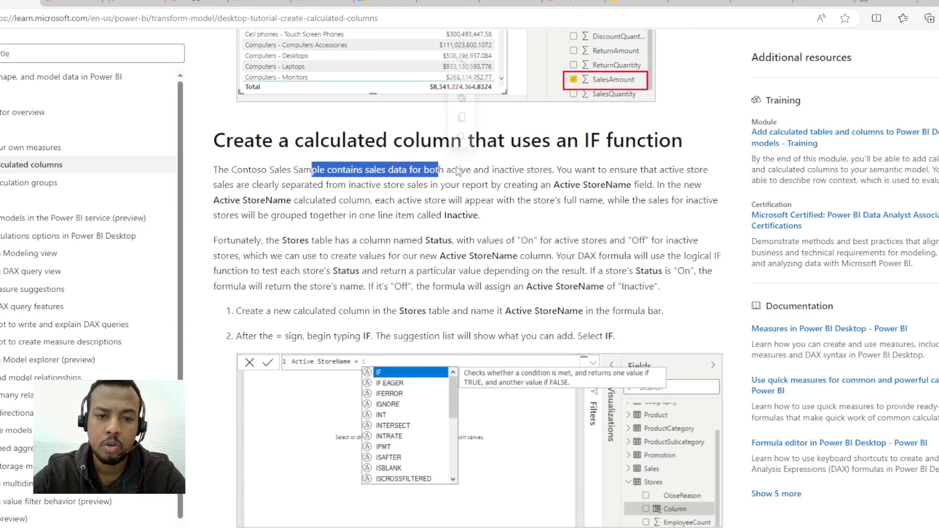
{"action": "left_click_drag", "start_coordinate": [499, 171], "coordinate": [568, 171]}
{"action": "left_click_drag", "start_coordinate": [470, 173], "coordinate": [543, 169]}
{"action": "left_click", "coordinate": [448, 177]}
{"action": "scroll", "coordinate": [216, 228], "scroll_direction": "down", "scroll_amount": 1}
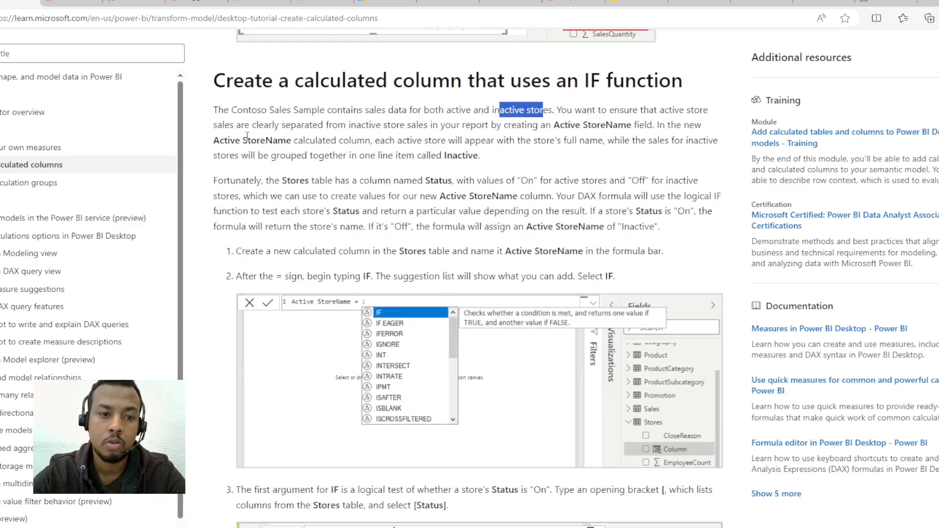
{"action": "left_click_drag", "start_coordinate": [317, 125], "coordinate": [442, 128]}
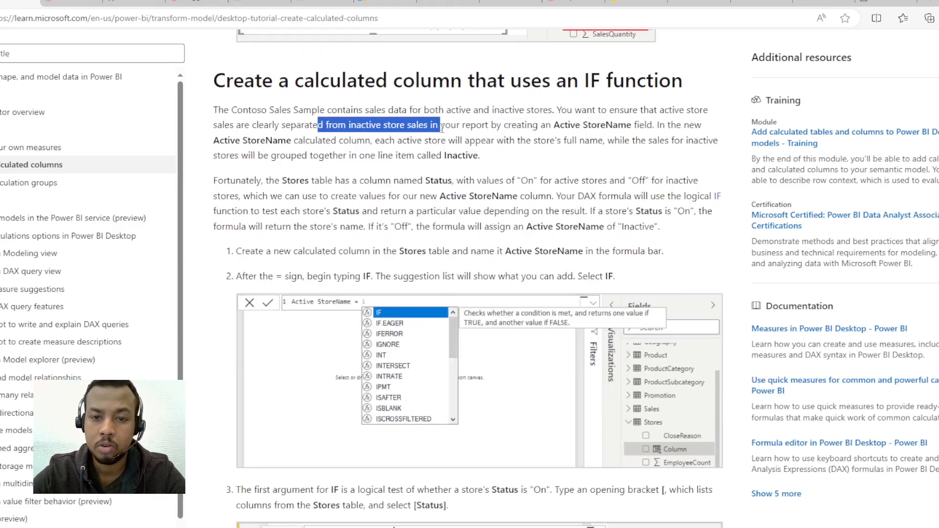
{"action": "left_click_drag", "start_coordinate": [601, 110], "coordinate": [609, 110]}
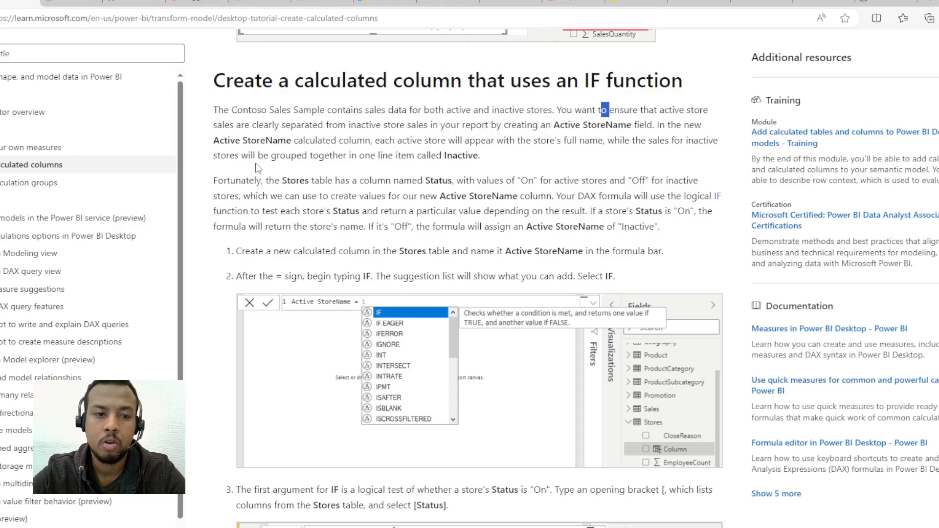
Step: Read the tutorial's first instructions for creating the Active StoreName column in the Stores table and switch to Power BI Desktop
{"action": "scroll", "coordinate": [259, 162], "scroll_direction": "down", "scroll_amount": 1}
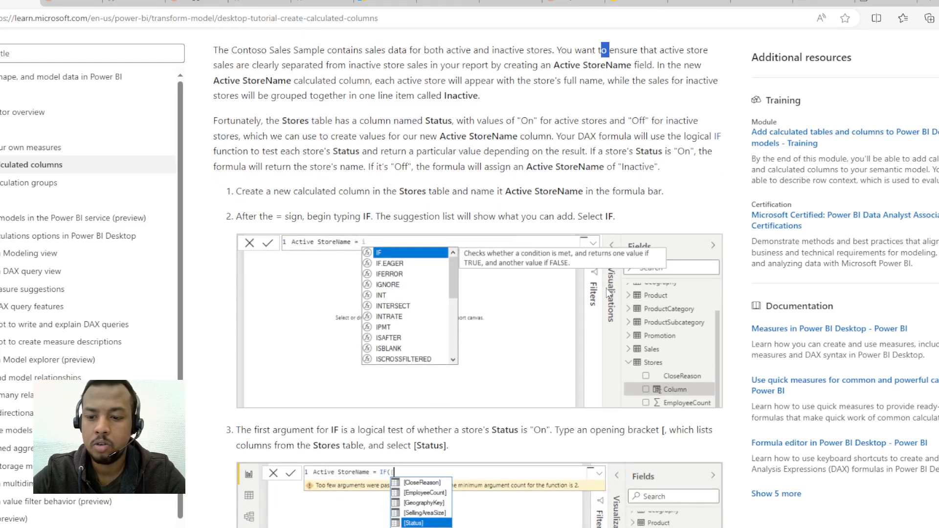
{"action": "scroll", "coordinate": [600, 279], "scroll_direction": "down", "scroll_amount": 2}
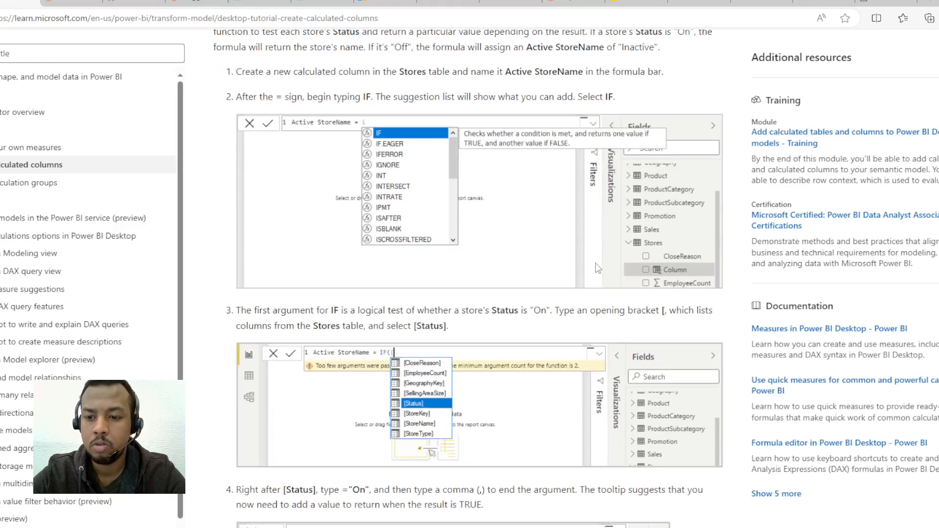
{"action": "key", "text": "alt+Tab"}
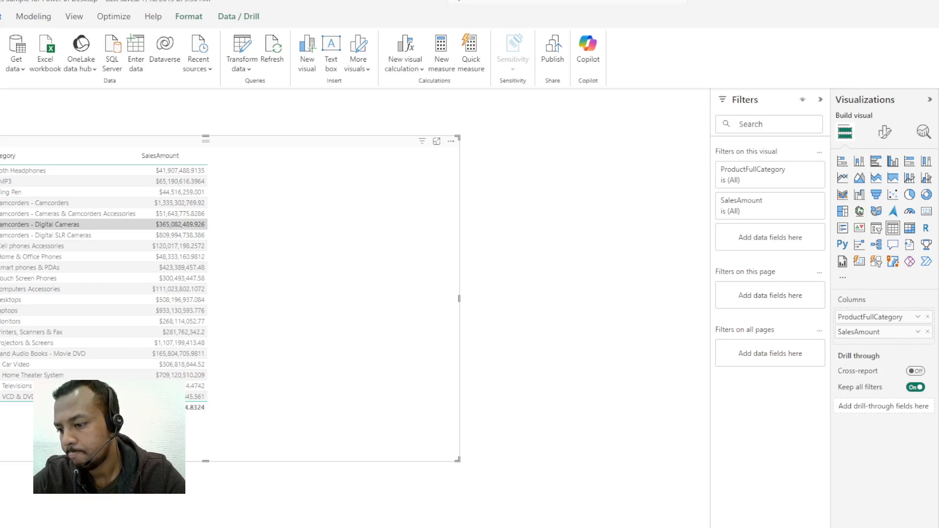
Step: Read the tutorial's explanation of the Stores table's Status column and its instructions up to the IF function's first argument
{"action": "key", "text": "alt+Tab"}
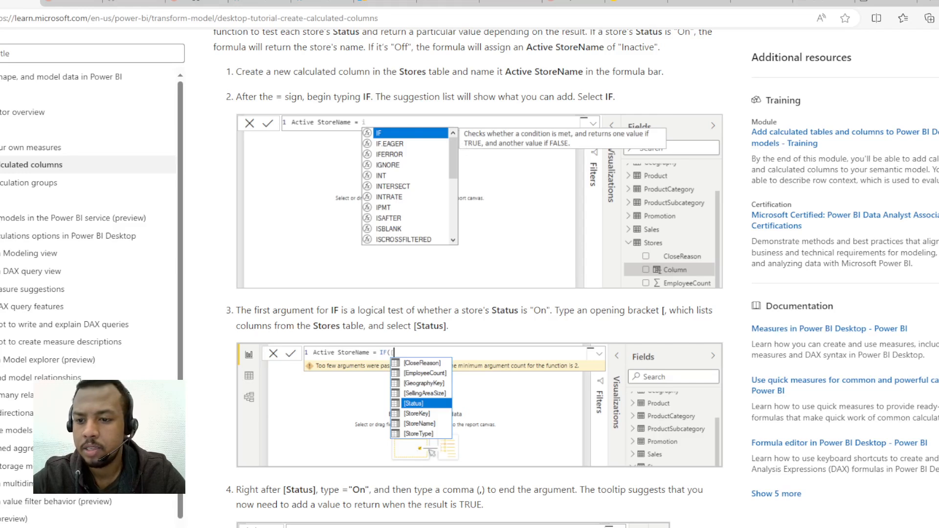
{"action": "key", "text": "alt+Tab"}
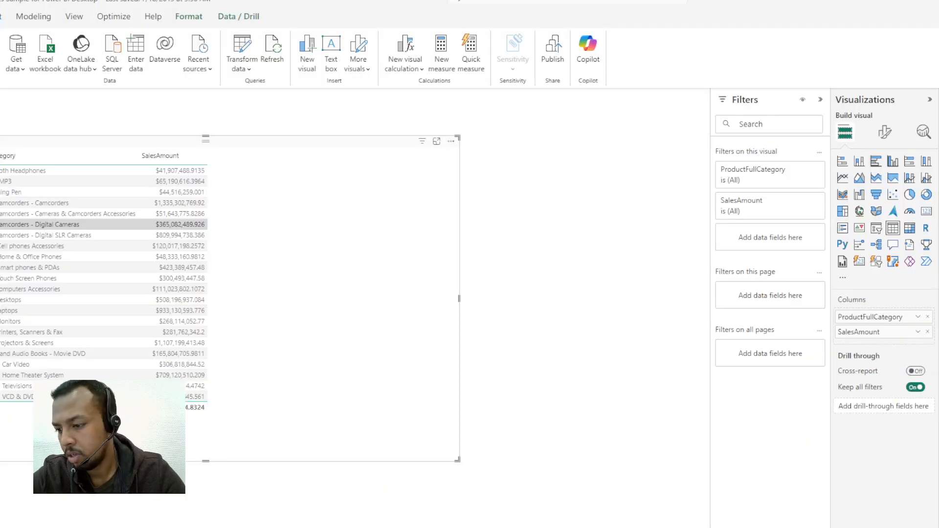
{"action": "key", "text": "alt+Tab"}
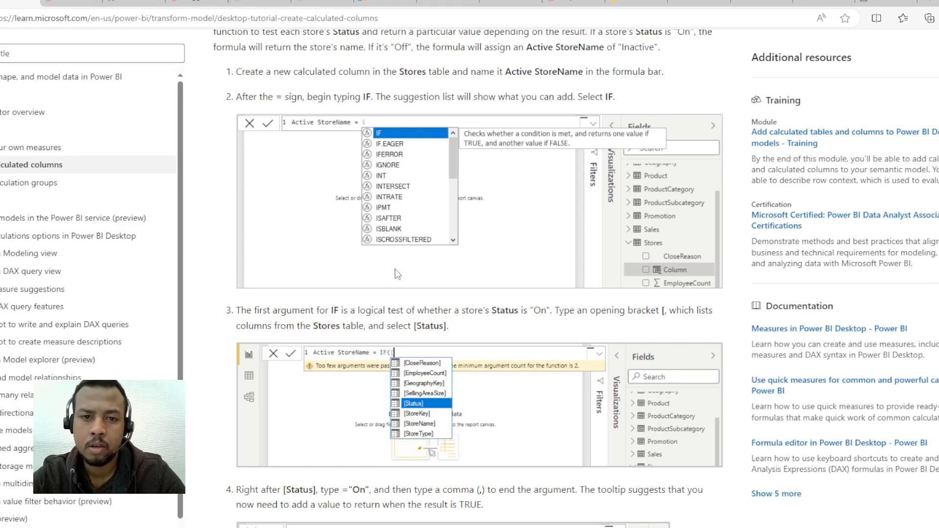
{"action": "scroll", "coordinate": [397, 278], "scroll_direction": "up", "scroll_amount": 1}
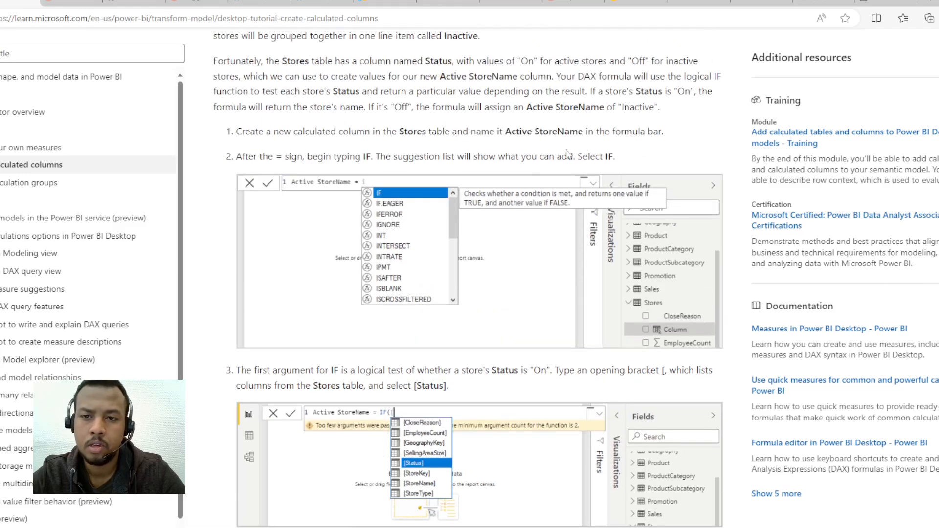
{"action": "scroll", "coordinate": [459, 225], "scroll_direction": "down", "scroll_amount": 1}
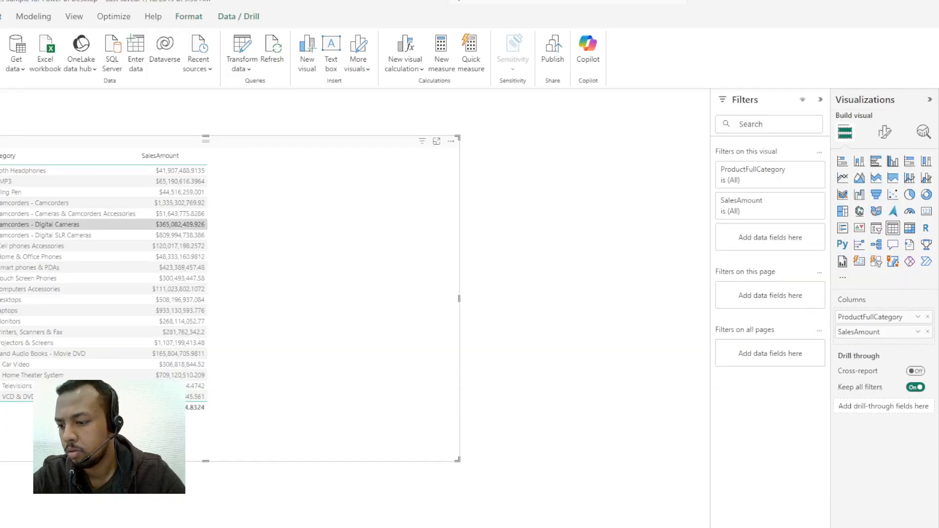
{"action": "key", "text": "alt+Tab"}
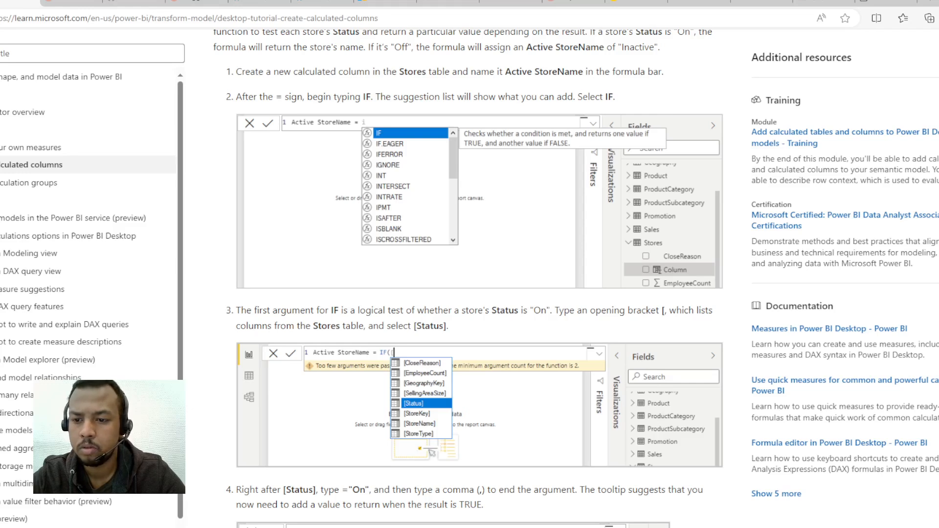
{"action": "key", "text": "alt+Tab"}
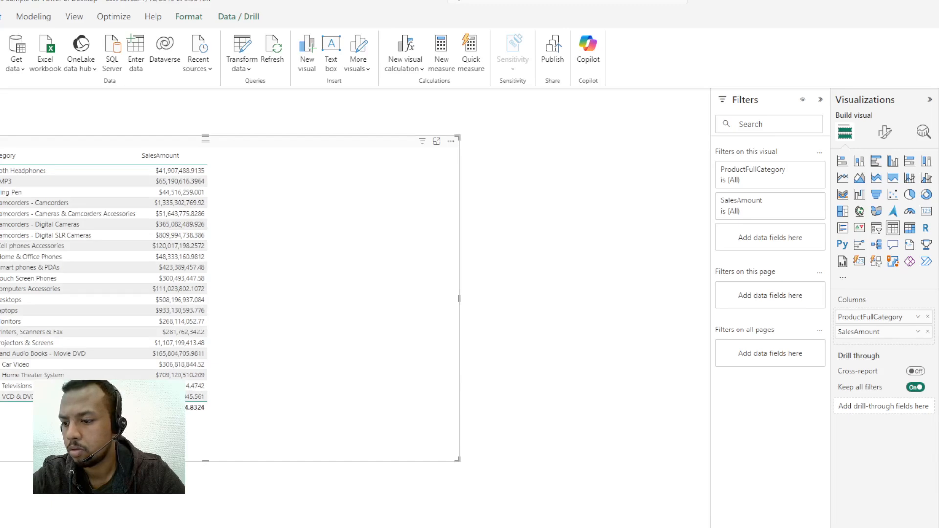
{"action": "key", "text": "alt+Tab"}
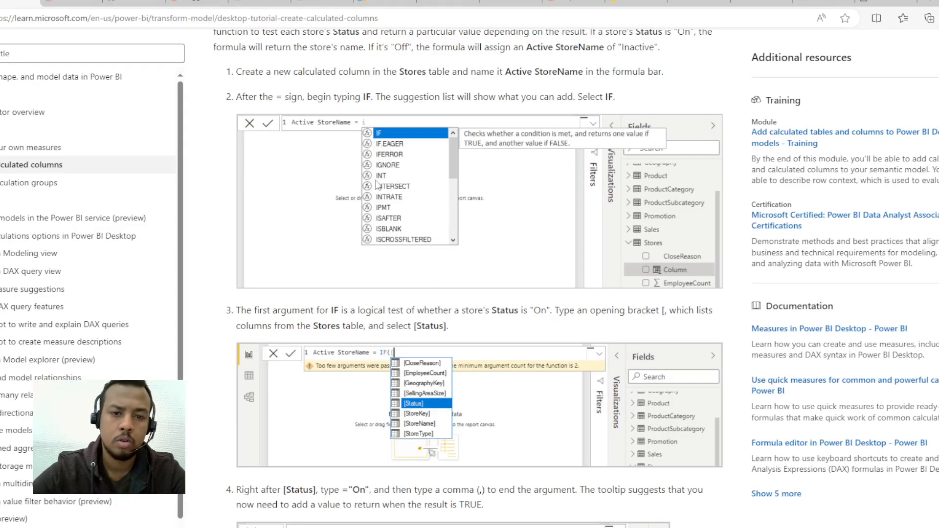
{"action": "scroll", "coordinate": [281, 202], "scroll_direction": "up", "scroll_amount": 5}
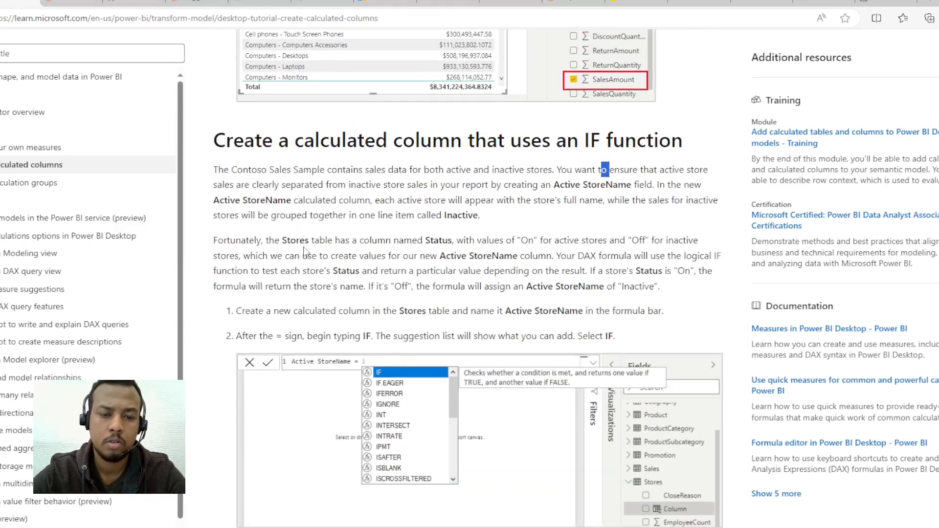
{"action": "scroll", "coordinate": [305, 251], "scroll_direction": "down", "scroll_amount": 2}
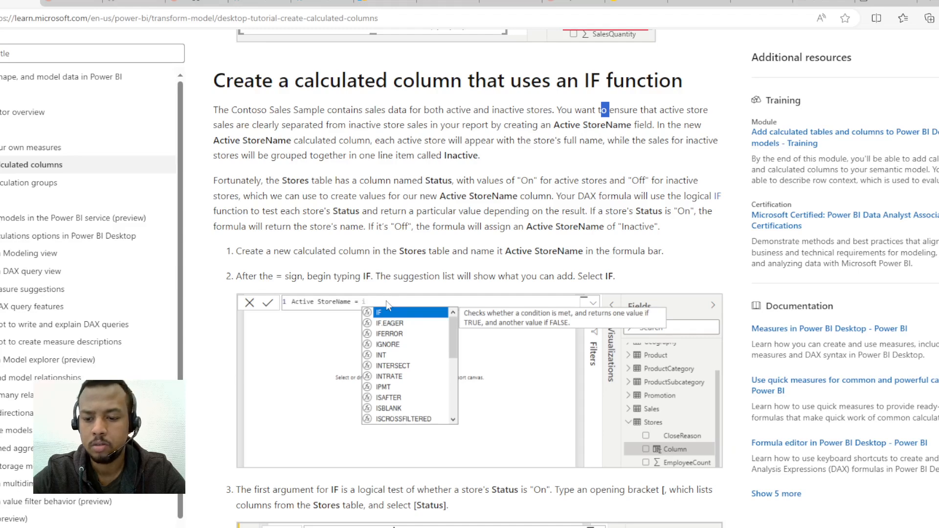
{"action": "key", "text": "alt+Tab"}
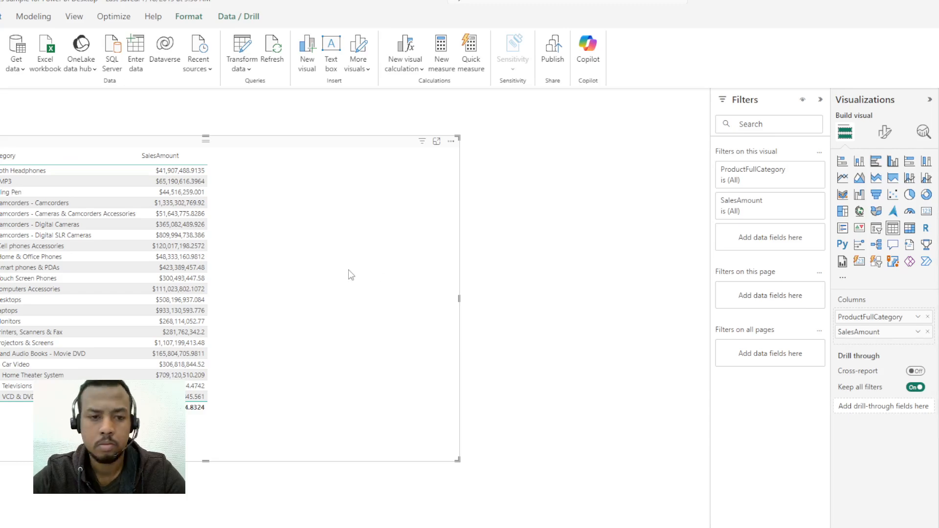
{"action": "key", "text": "alt+Tab"}
{"action": "scroll", "coordinate": [529, 252], "scroll_direction": "down", "scroll_amount": 5}
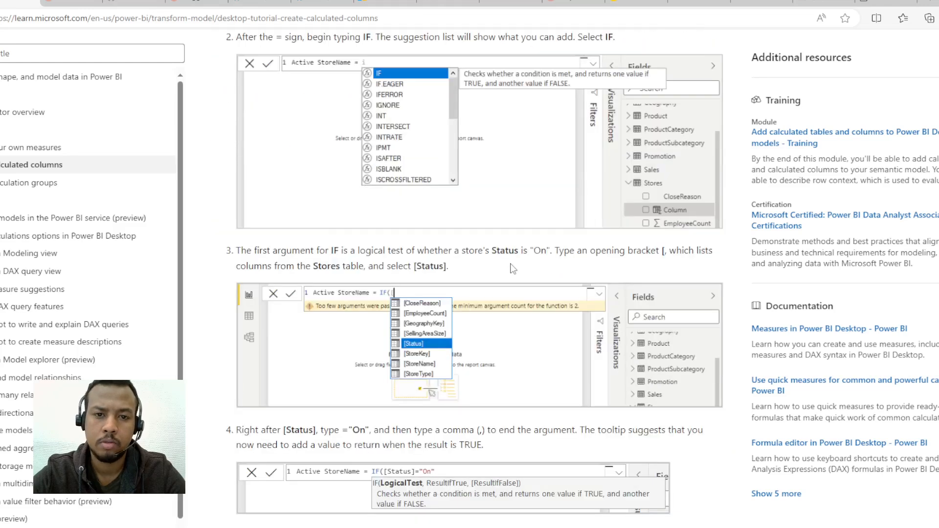
Step: Create a calculated column in the Stores table, clear its default formula text and enter Active store name as the name
{"action": "key", "text": "alt+Tab"}
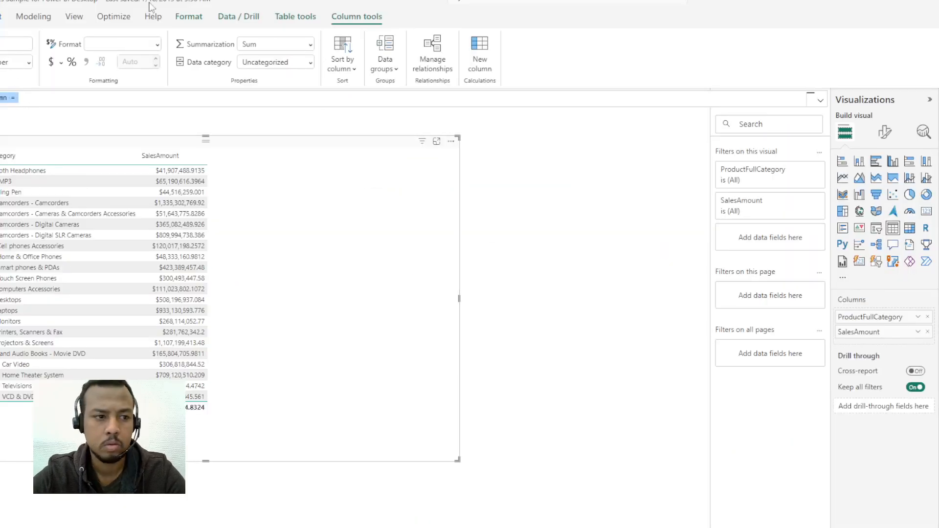
{"action": "key", "text": "BackSpace"}
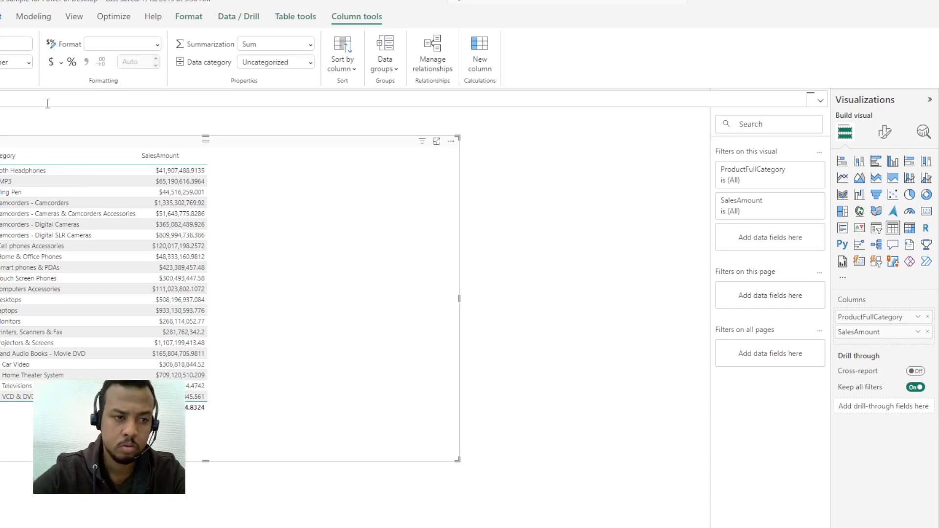
{"action": "key", "text": "alt+Tab"}
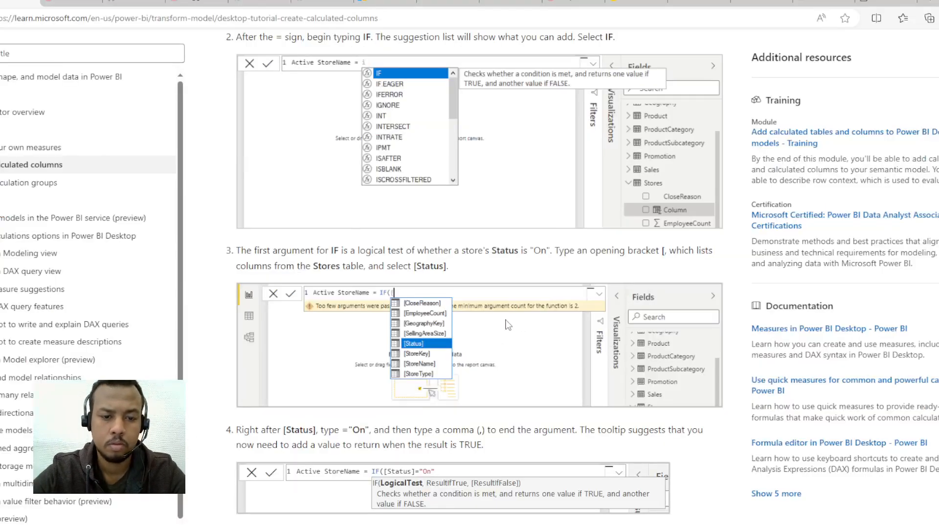
{"action": "key", "text": "alt+Tab"}
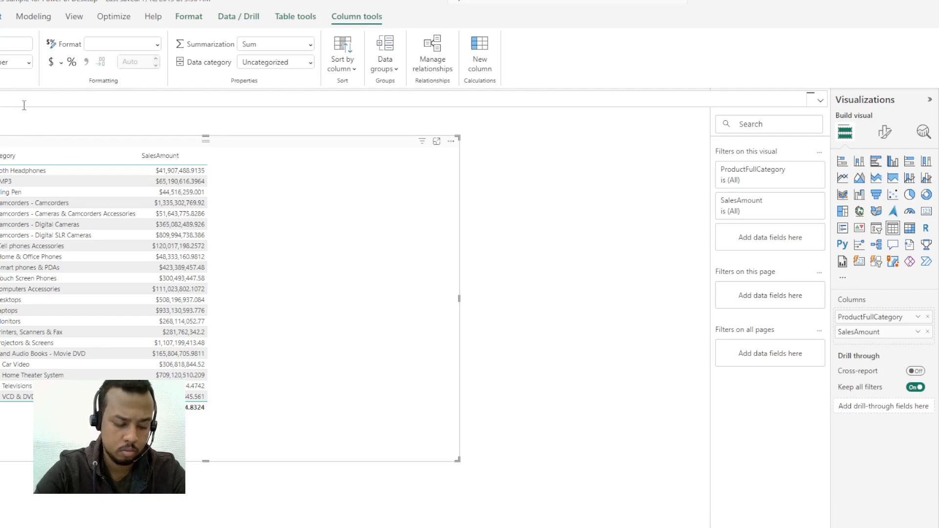
{"action": "type", "text": "ve store name"}
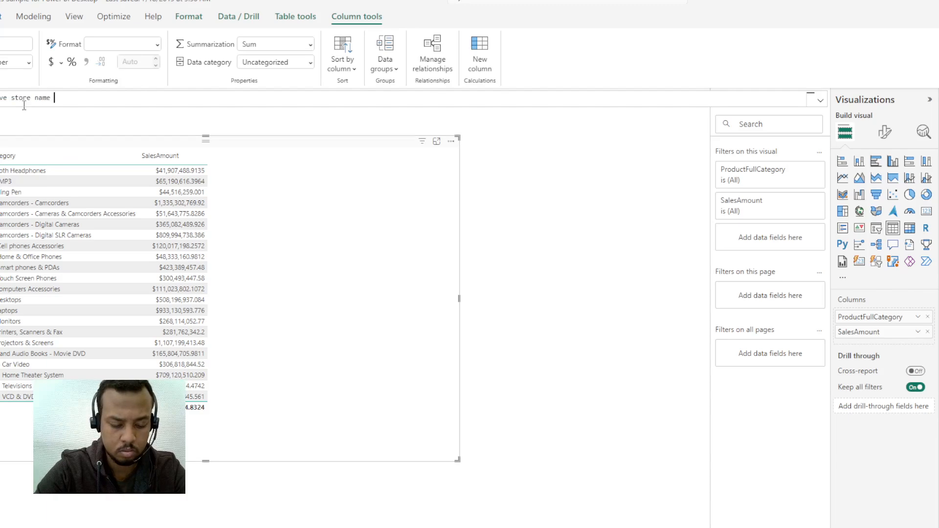
{"action": "key", "text": "alt+Tab"}
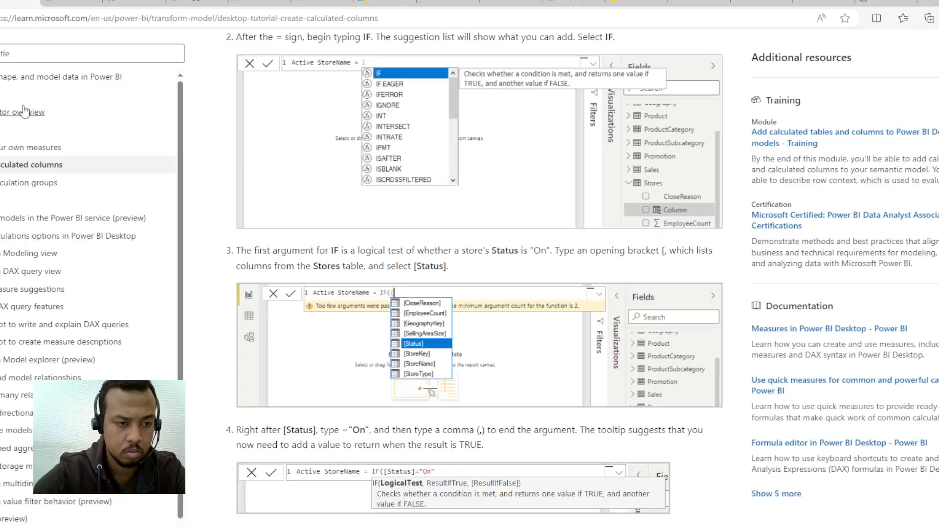
{"action": "key", "text": "alt+Tab"}
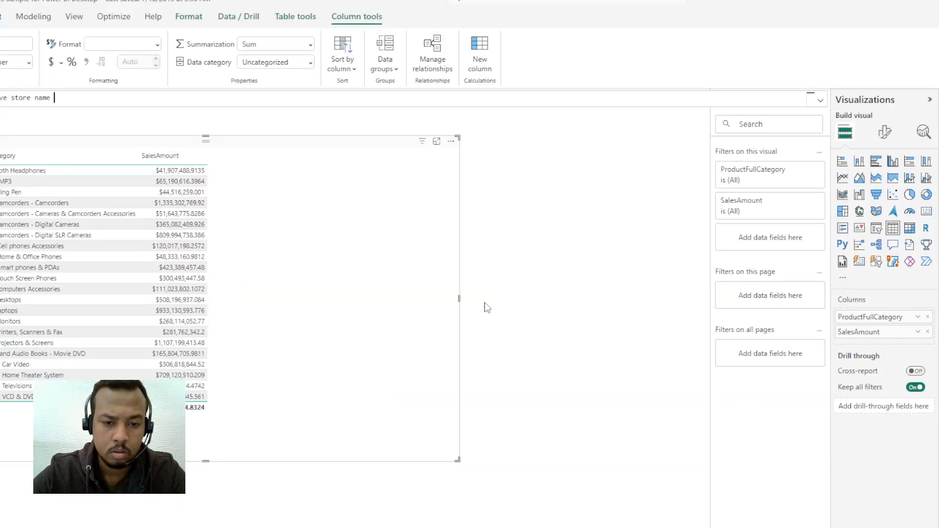
{"action": "key", "text": "alt+Tab"}
{"action": "key", "text": "alt+Tab"}
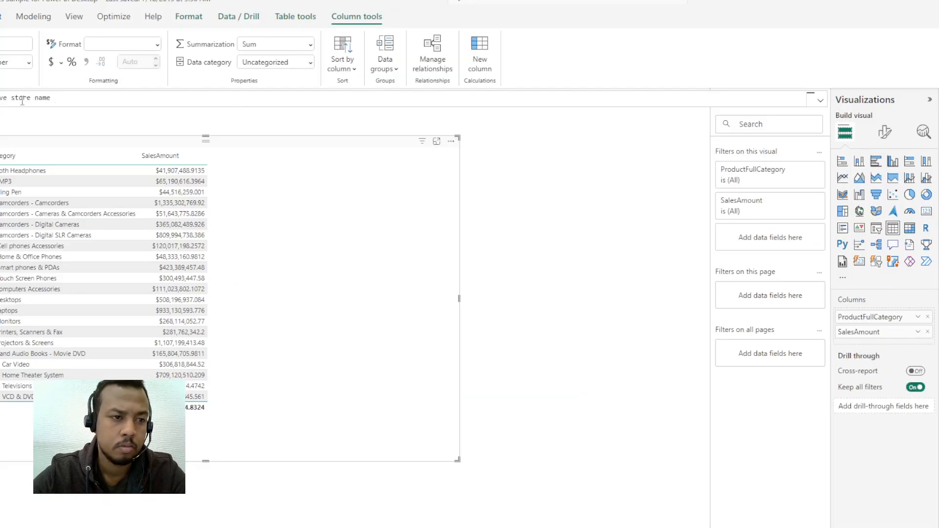
Step: Edit the column name to Active store and begin its formula with = and the IF function
{"action": "left_click", "coordinate": [35, 97]}
{"action": "key", "text": "BackSpace"}
{"action": "key", "text": "BackSpace"}
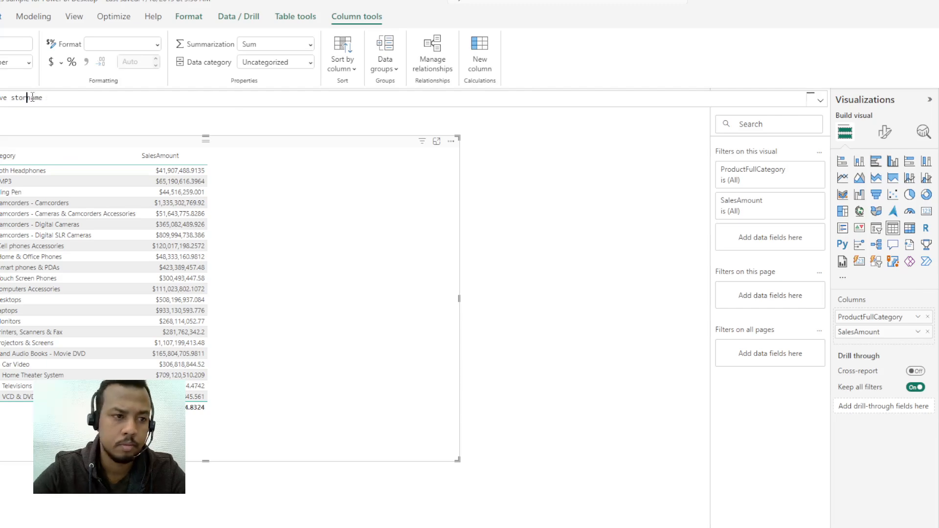
{"action": "key", "text": "alt+Tab"}
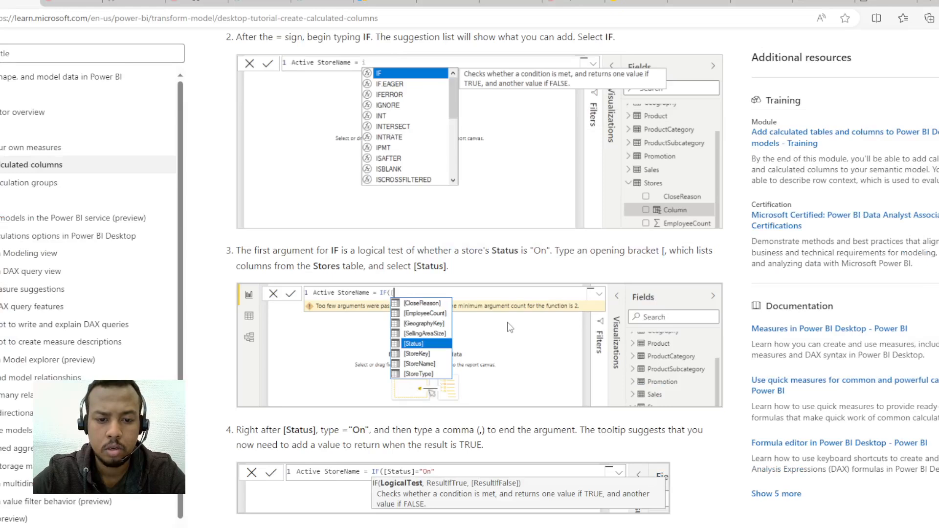
{"action": "key", "text": "alt+Tab"}
{"action": "type", "text": "e = "}
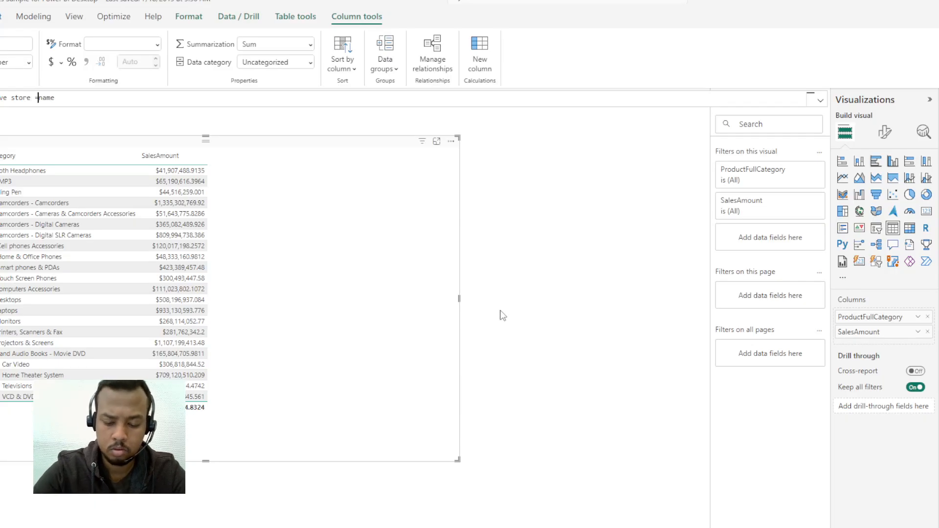
{"action": "type", "text": "if"}
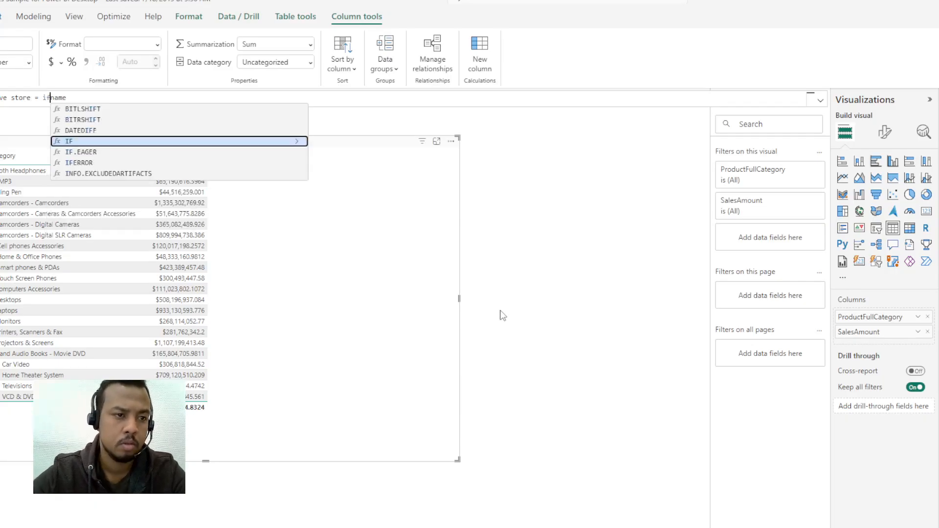
{"action": "key", "text": "Tab"}
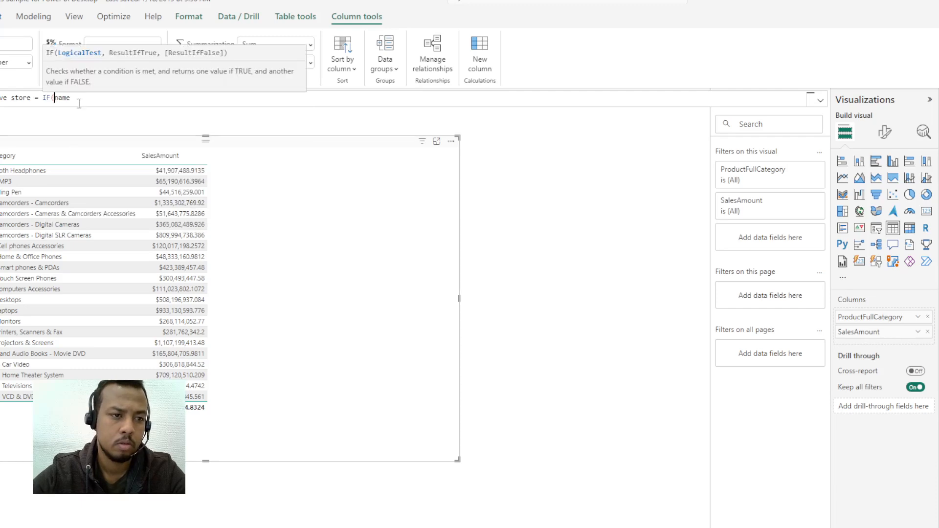
Step: Remove the leftover word name from the formula and reinsert the IF function after the equals sign
{"action": "left_click", "coordinate": [82, 98]}
{"action": "key", "text": "BackSpace"}
{"action": "key", "text": "BackSpace"}
{"action": "key", "text": "BackSpace"}
{"action": "key", "text": "BackSpace"}
{"action": "key", "text": "BackSpace"}
{"action": "key", "text": "BackSpace"}
{"action": "key", "text": "BackSpace"}
{"action": "key", "text": "BackSpace"}
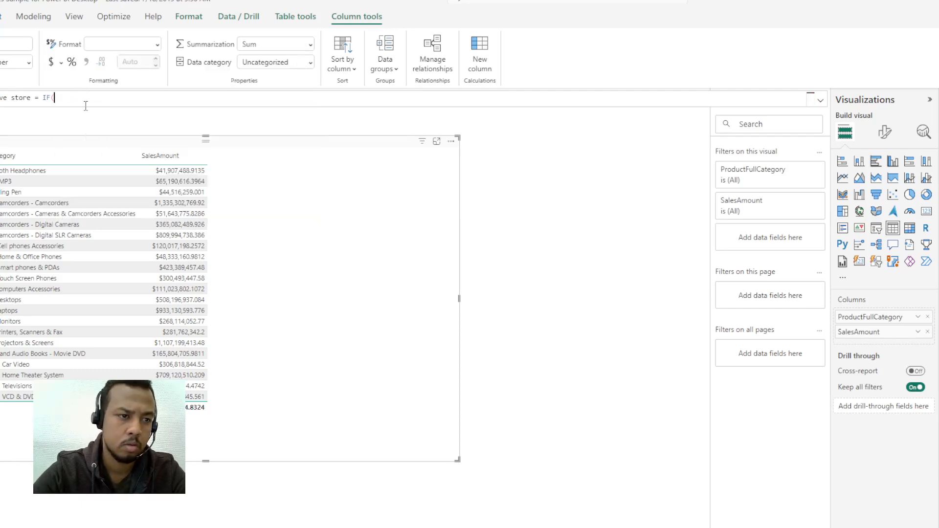
{"action": "type", "text": "if"}
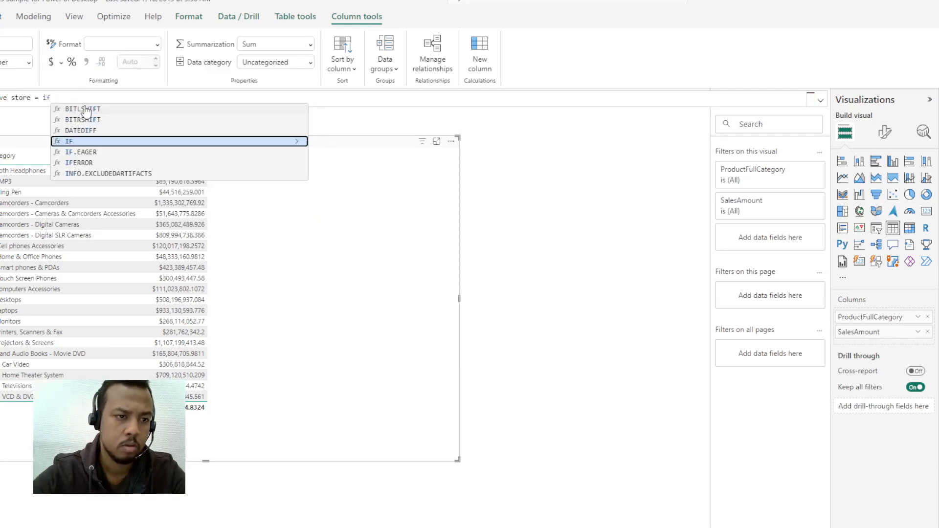
{"action": "left_click", "coordinate": [71, 141]}
Step: Try Stores[Status] as the first argument of the IF function, following the tutorial's logical test instruction
{"action": "key", "text": "alt+Tab"}
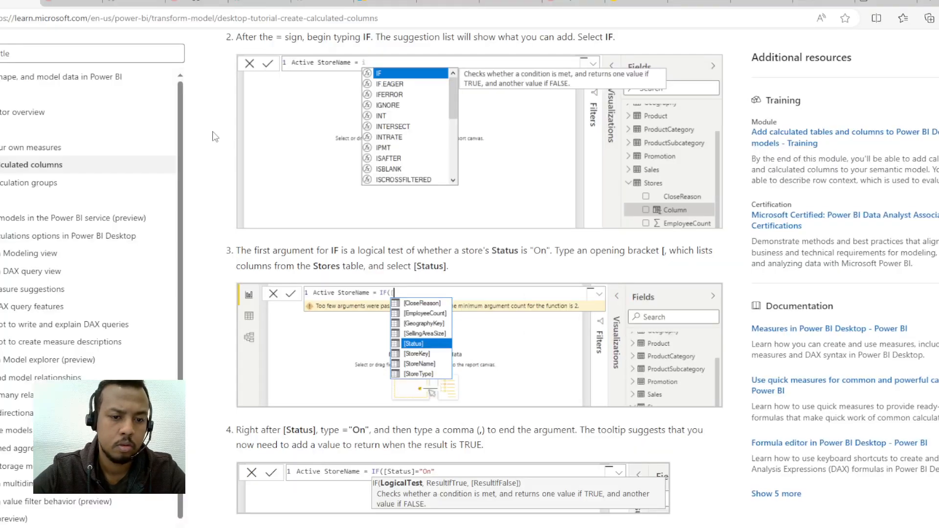
{"action": "key", "text": "alt+Tab"}
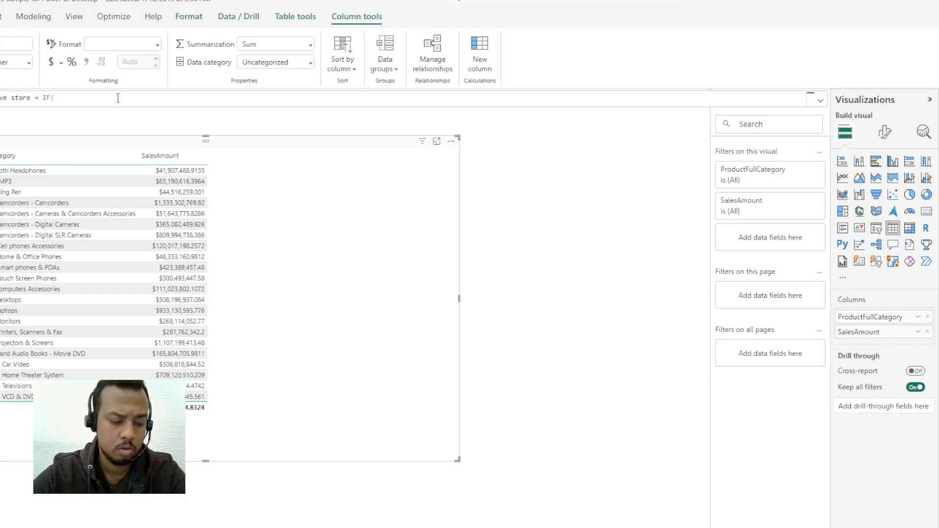
{"action": "type", "text": "s[Sta"}
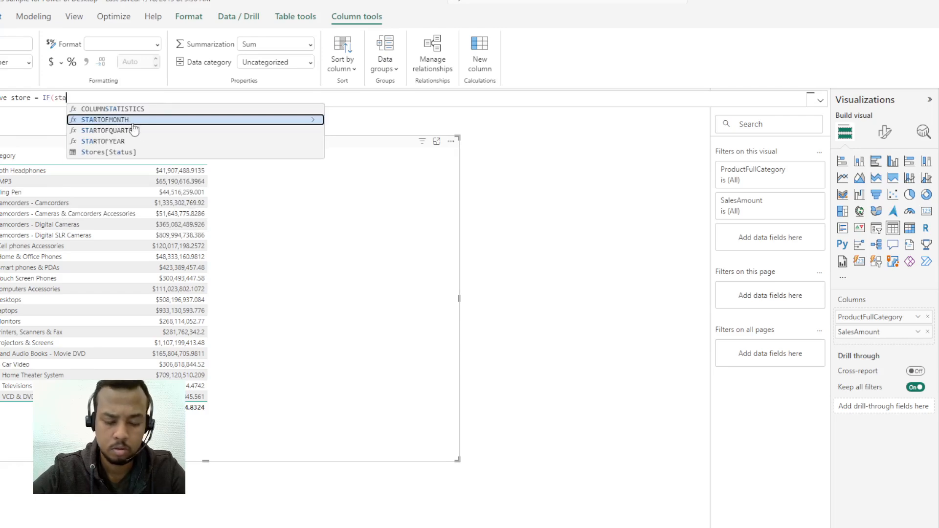
{"action": "type", "text": "t"}
{"action": "left_click", "coordinate": [137, 123]}
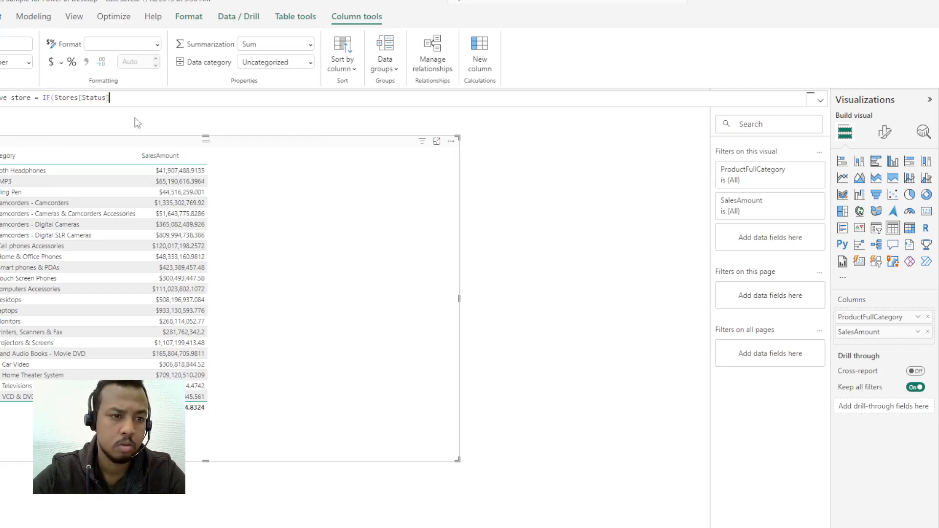
Step: Remove the opening parenthesis and Stores[Status] argument after IF in the Active store formula, checking the tutorial's next instructions
{"action": "key", "text": "alt+Tab"}
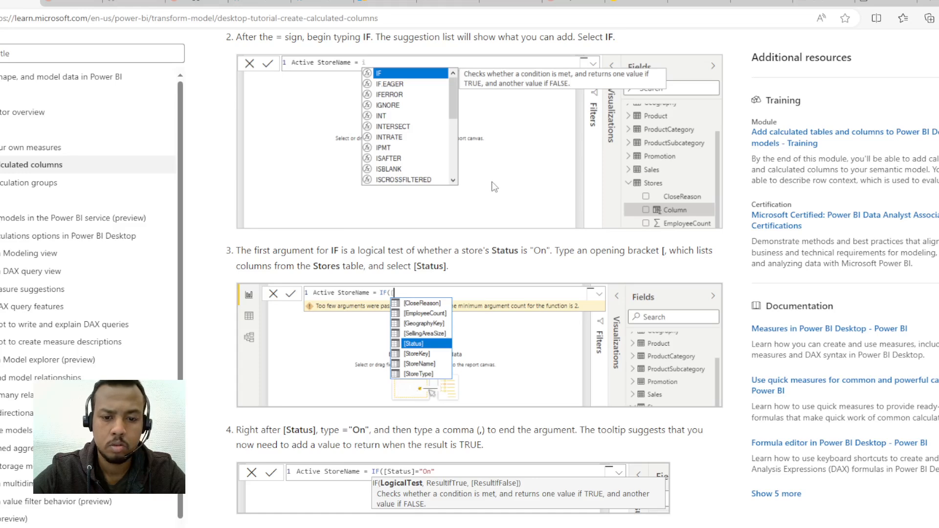
{"action": "scroll", "coordinate": [494, 186], "scroll_direction": "down", "scroll_amount": 5}
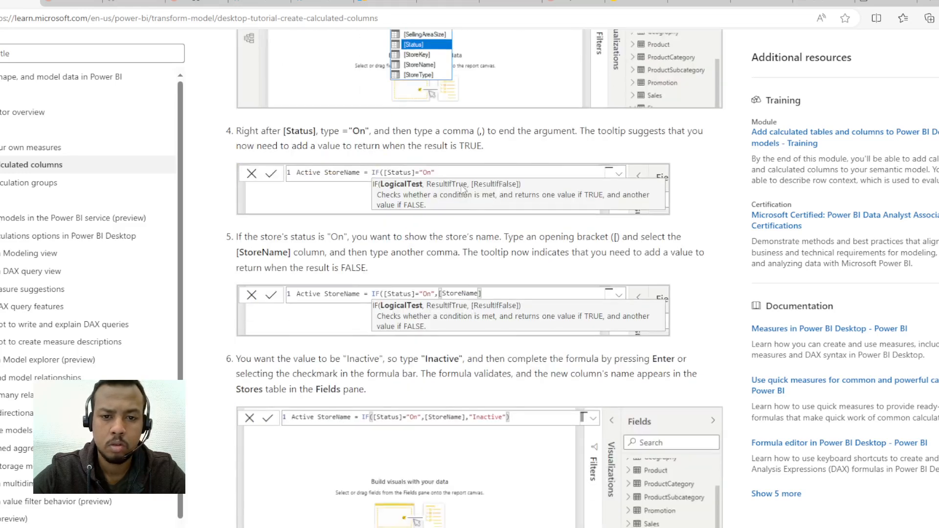
{"action": "key", "text": "alt+Tab"}
{"action": "left_click_drag", "start_coordinate": [110, 97], "coordinate": [57, 98]}
{"action": "key", "text": "BackSpace"}
{"action": "key", "text": "BackSpace"}
{"action": "key", "text": "BackSpace"}
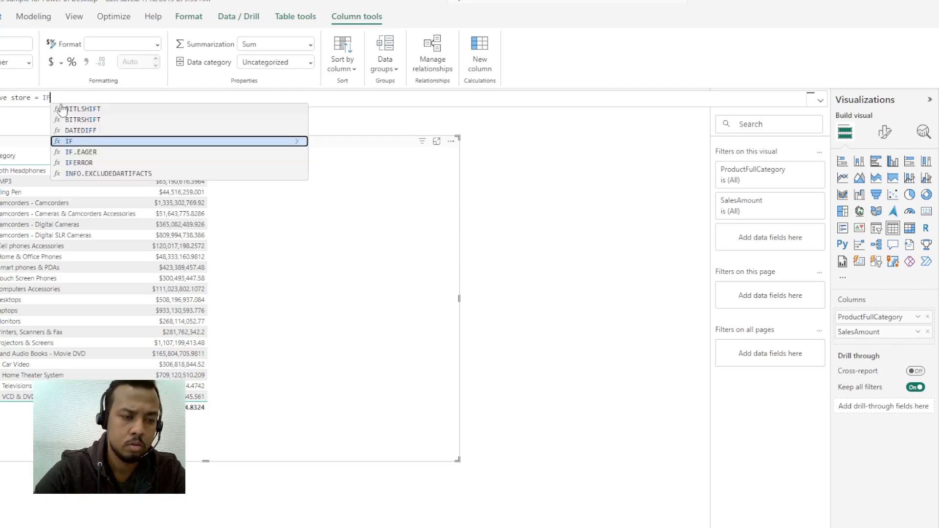
Step: Re-enter the function name after the equals sign as lowercase if
{"action": "key", "text": "BackSpace"}
{"action": "type", "text": "f"}
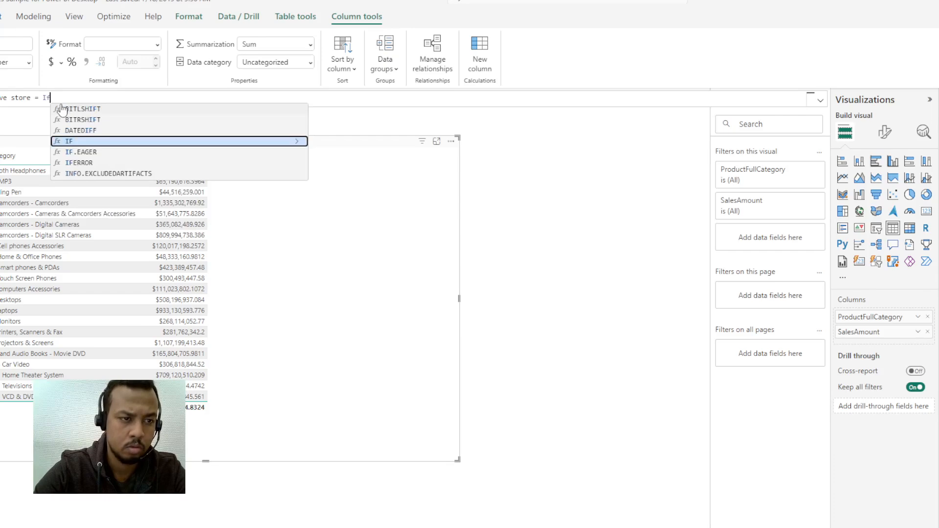
{"action": "key", "text": "alt+Tab"}
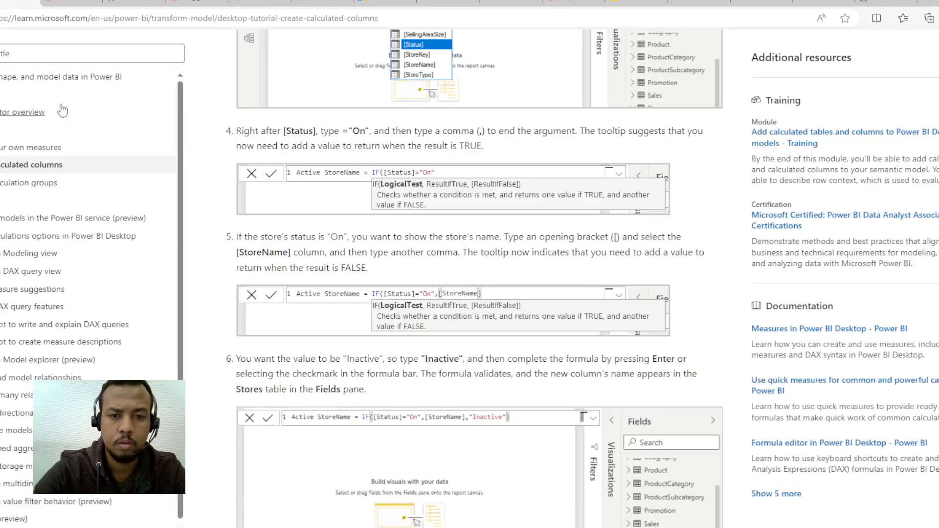
{"action": "key", "text": "alt+Tab"}
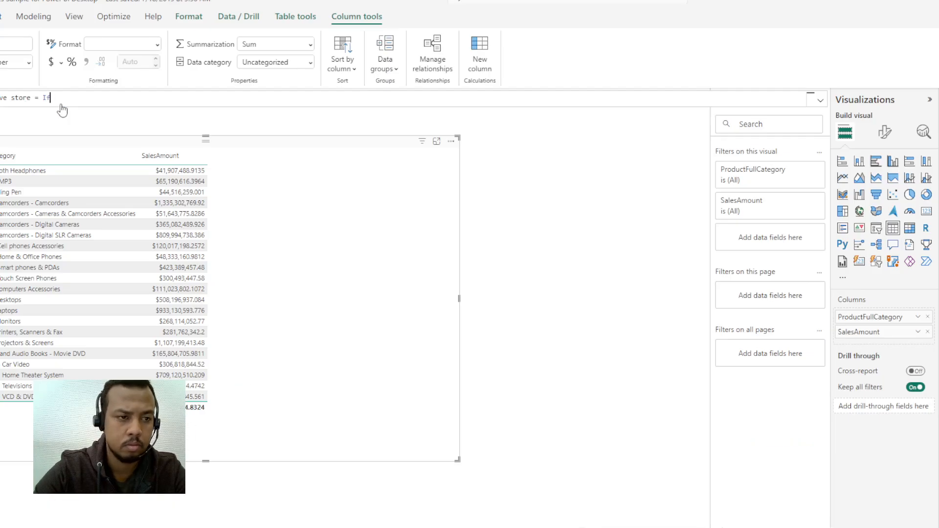
{"action": "key", "text": "BackSpace"}
{"action": "key", "text": "BackSpace"}
{"action": "type", "text": "if"}
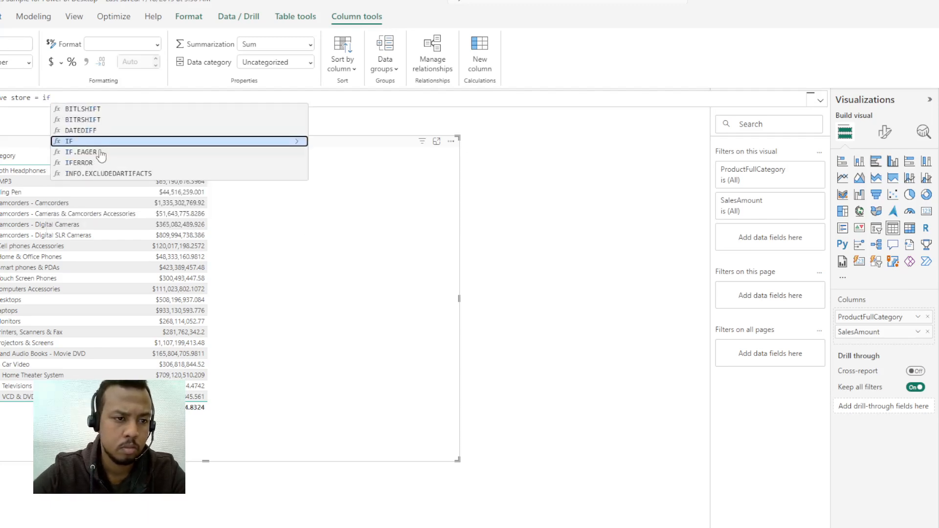
Step: Open the if function's arguments and insert the [Status] column as the start of the logical test
{"action": "key", "text": "alt+Tab"}
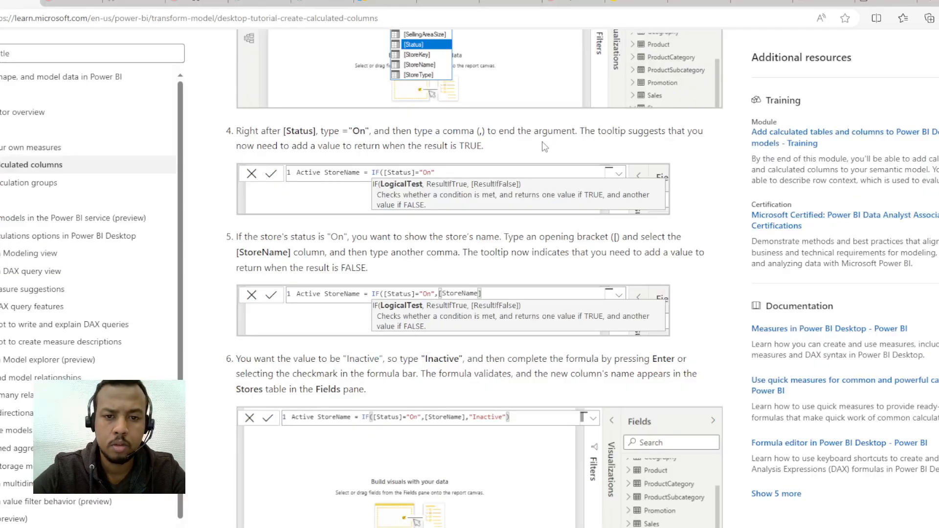
{"action": "key", "text": "alt+Tab"}
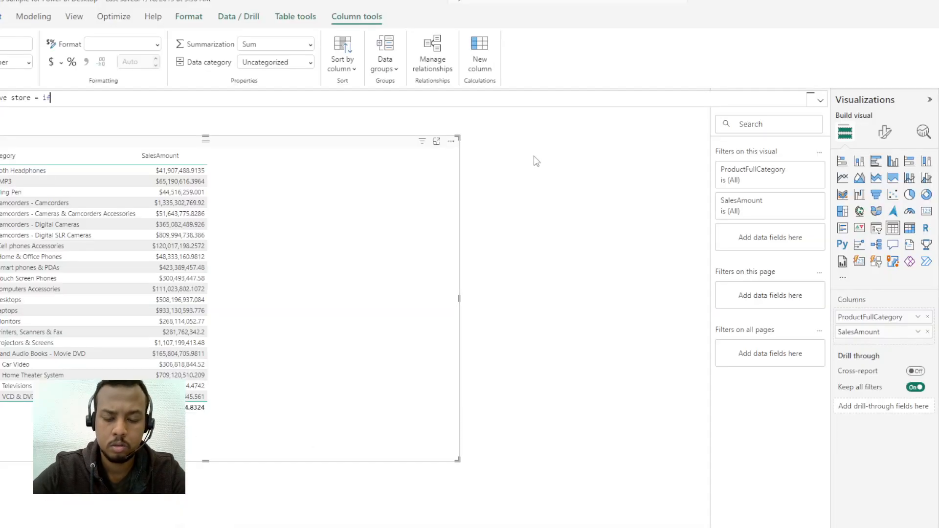
{"action": "type", "text": "("}
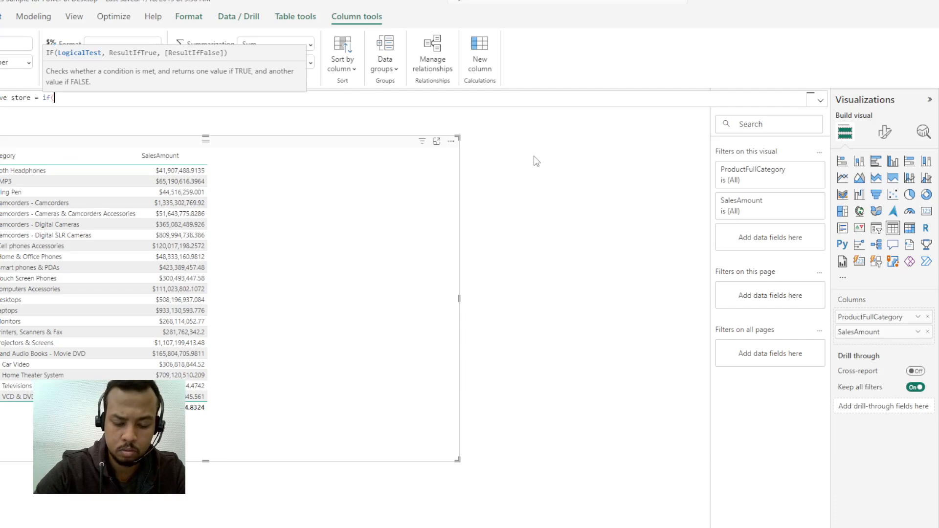
{"action": "type", "text": "[s"}
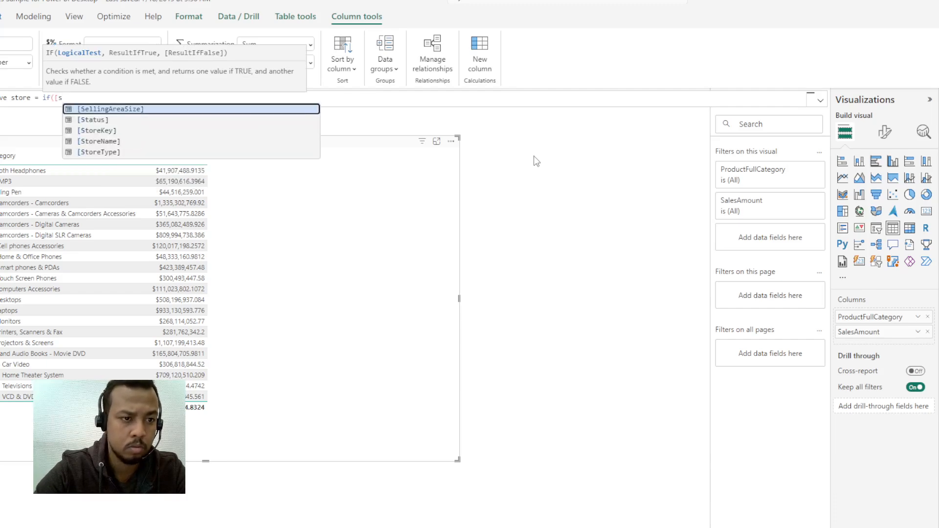
{"action": "left_click", "coordinate": [91, 121]}
Step: Compare [Status] with the value on in the logical test, following the tutorial's step 4
{"action": "key", "text": "alt+Tab"}
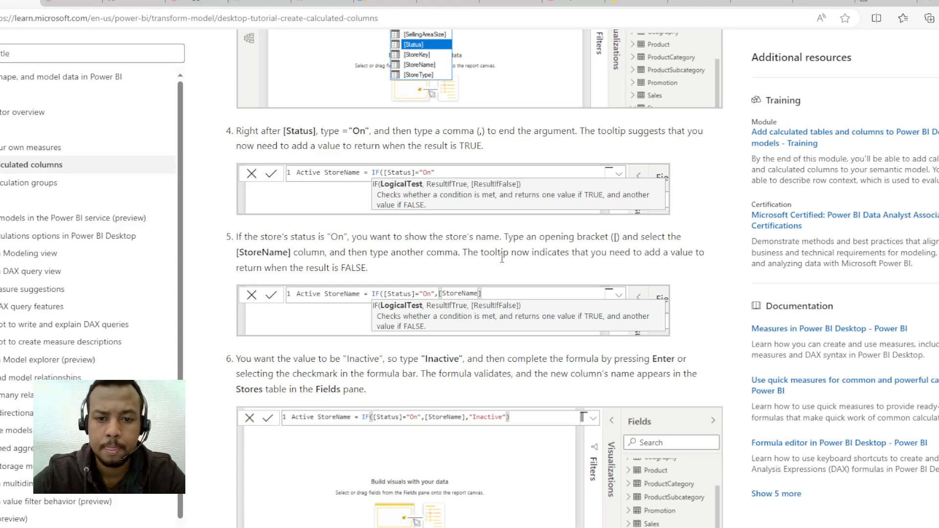
{"action": "key", "text": "alt+Tab"}
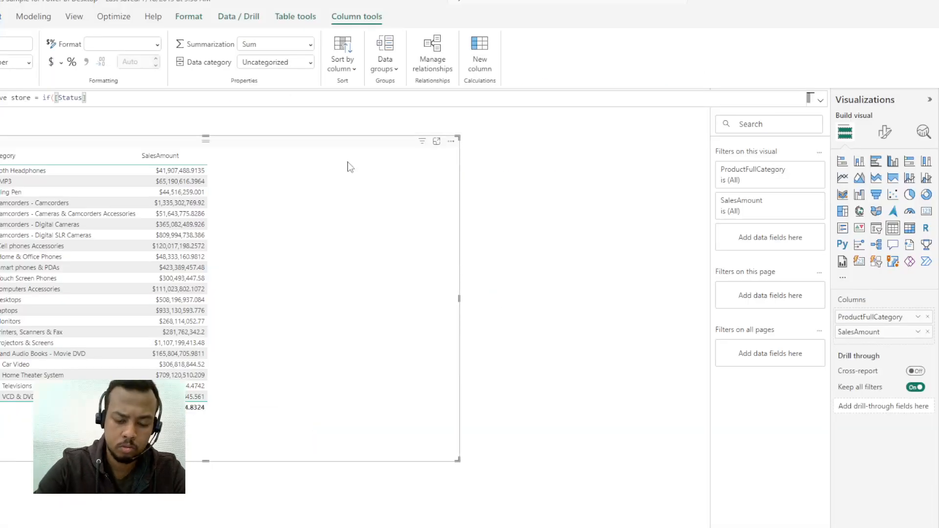
{"action": "type", "text": "= on"}
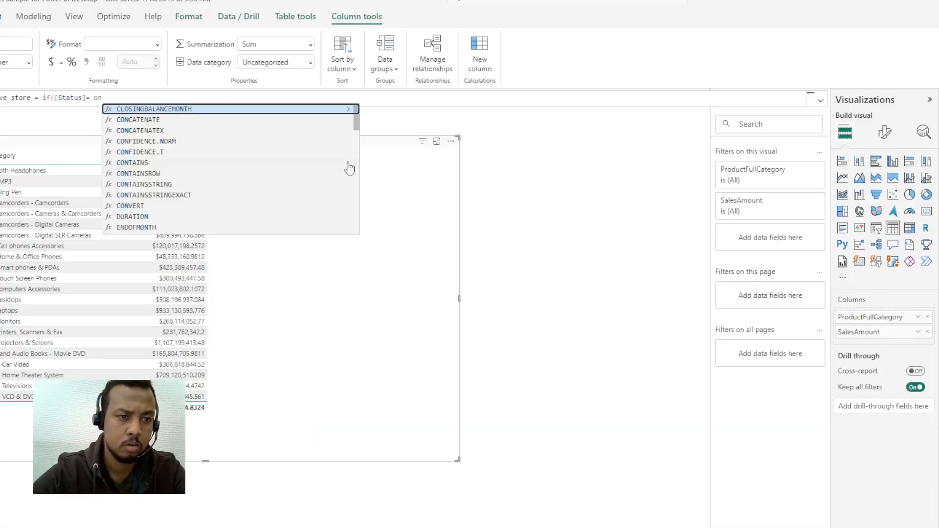
{"action": "key", "text": "alt+Tab"}
{"action": "key", "text": "alt+Tab"}
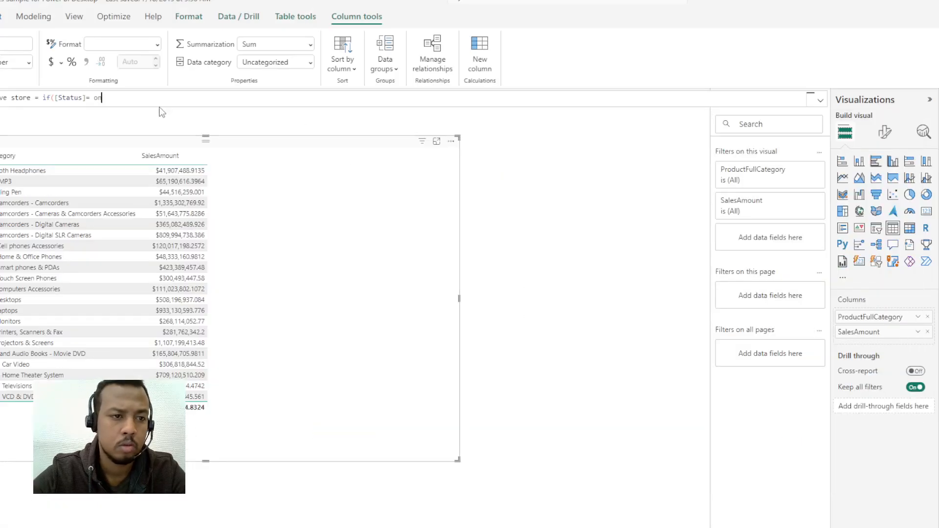
{"action": "key", "text": "BackSpace"}
{"action": "key", "text": "BackSpace"}
{"action": "type", "text": "on"}
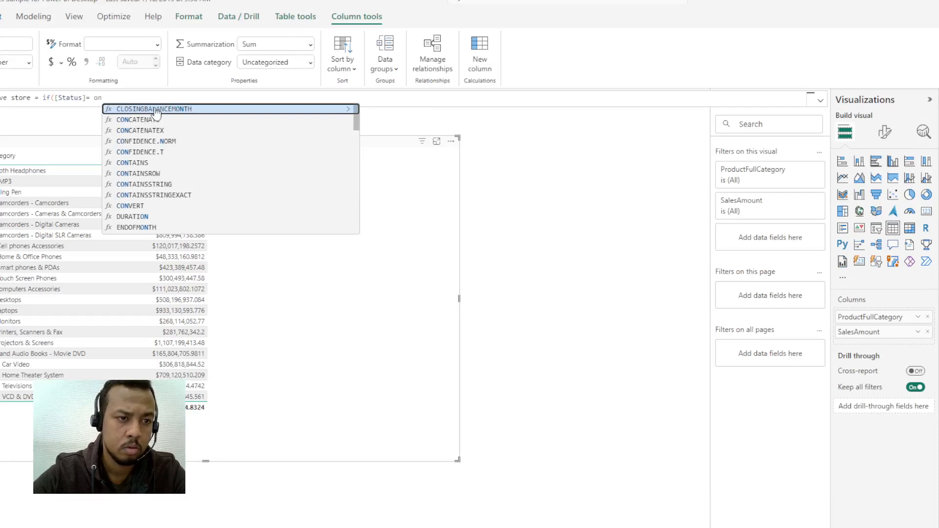
{"action": "type", "text": "\""}
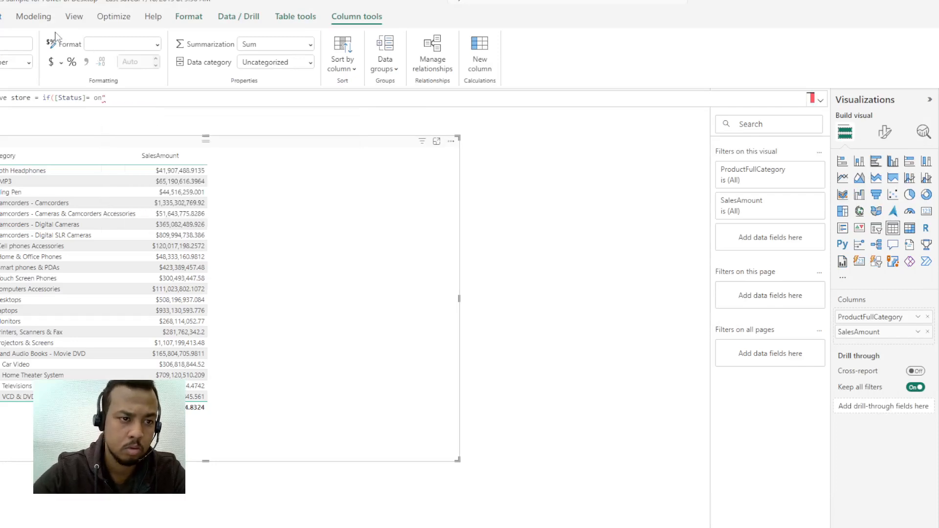
Step: Enclose on in double quotation marks and end the logical test with a comma
{"action": "double_click", "coordinate": [95, 98]}
{"action": "left_click", "coordinate": [90, 104]}
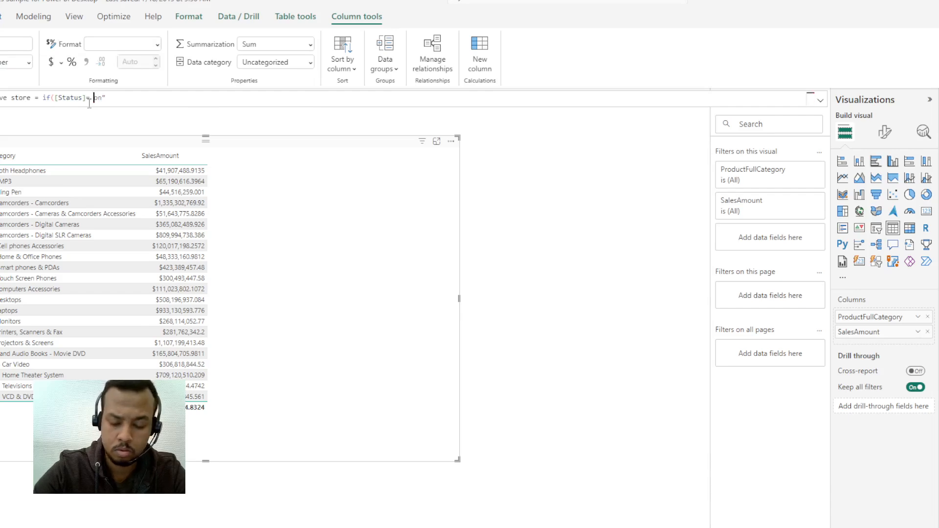
{"action": "key", "text": "alt+Tab"}
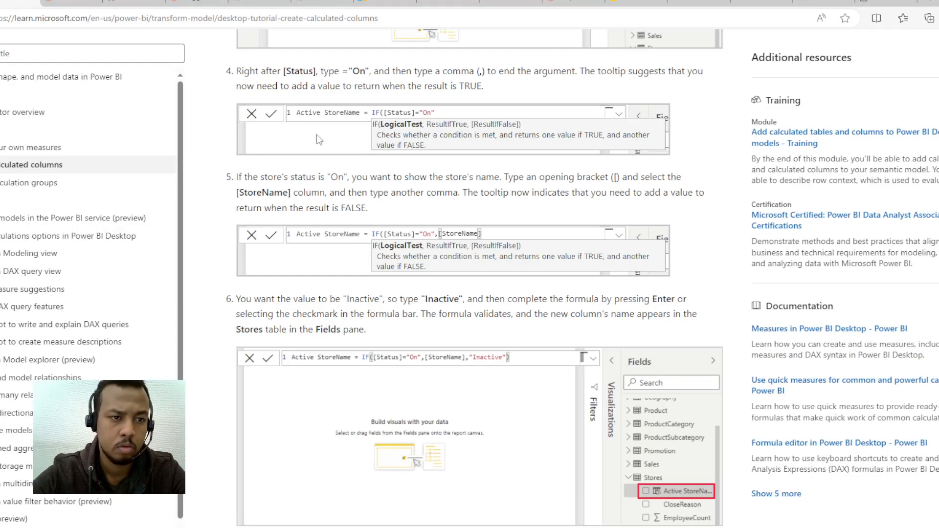
{"action": "key", "text": "alt+Tab"}
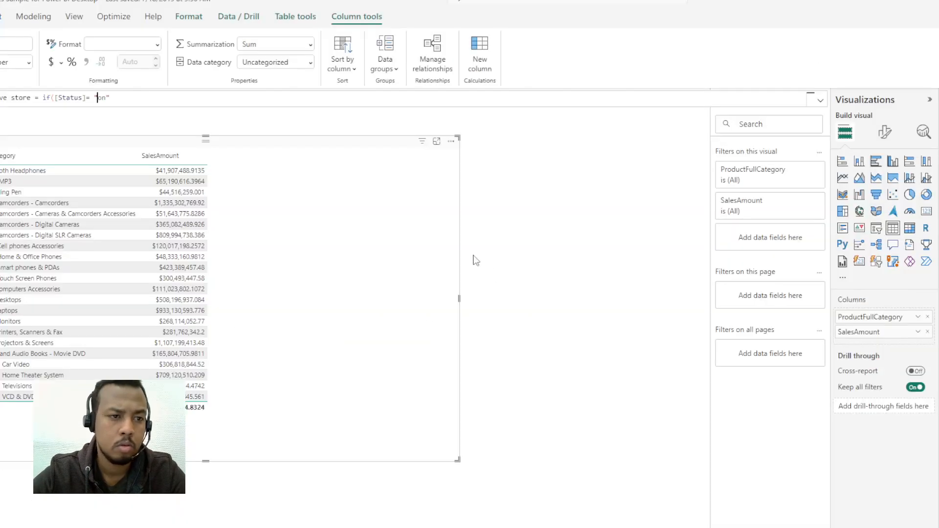
{"action": "left_click", "coordinate": [129, 102]}
{"action": "key", "text": "alt+Tab"}
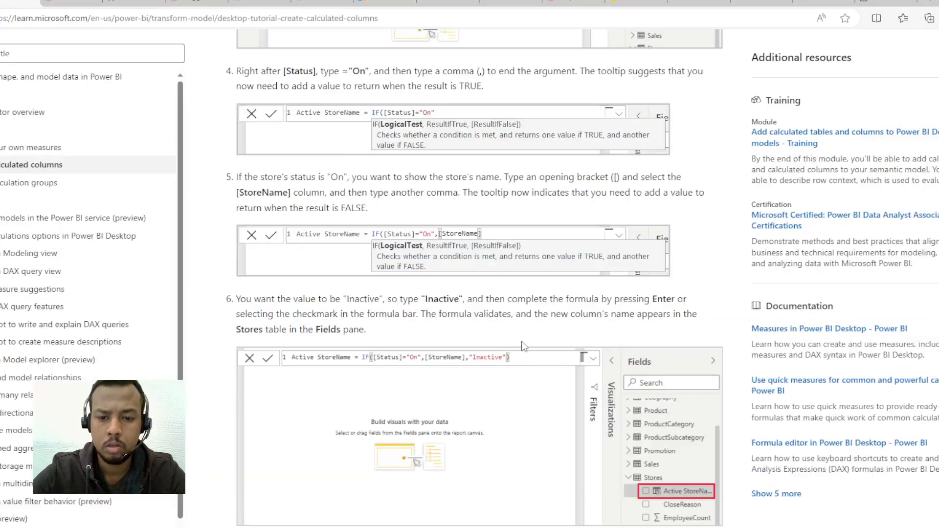
{"action": "key", "text": "alt+Tab"}
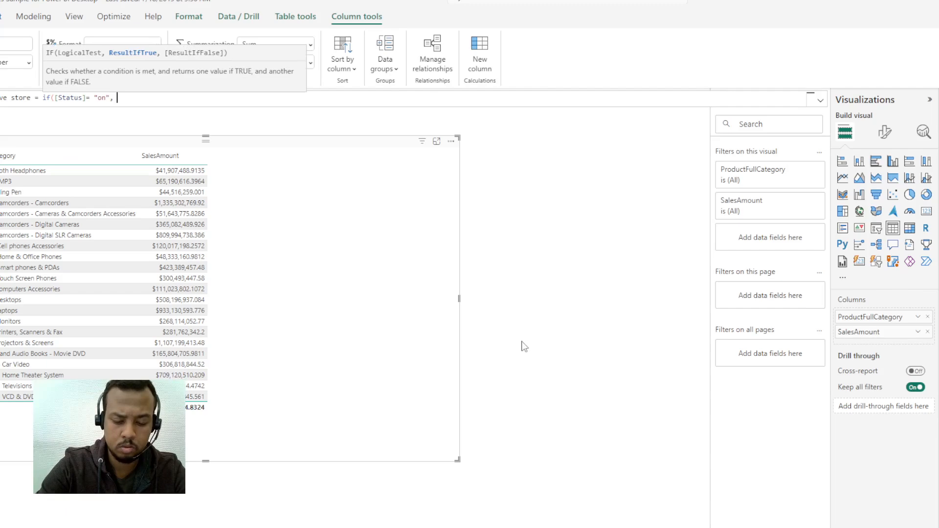
Step: Insert the [StoreName] column as the value the if function returns when the test is true, following the tutorial's step 5
{"action": "key", "text": "alt+Tab"}
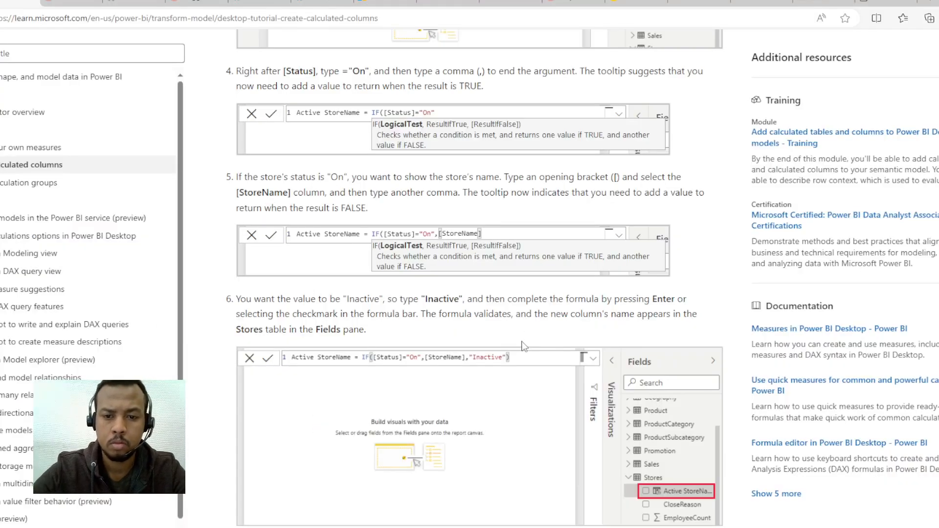
{"action": "key", "text": "alt+Tab"}
{"action": "type", "text": "[s"}
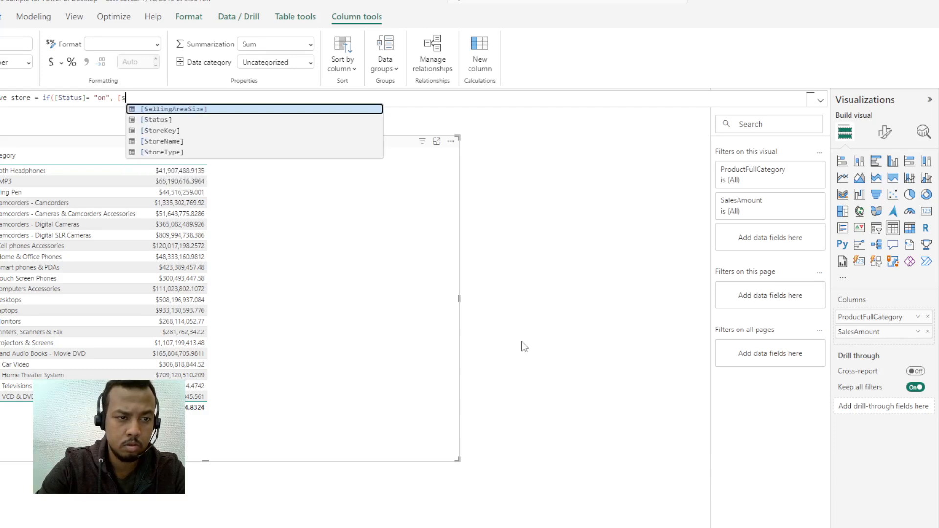
{"action": "type", "text": "ore"}
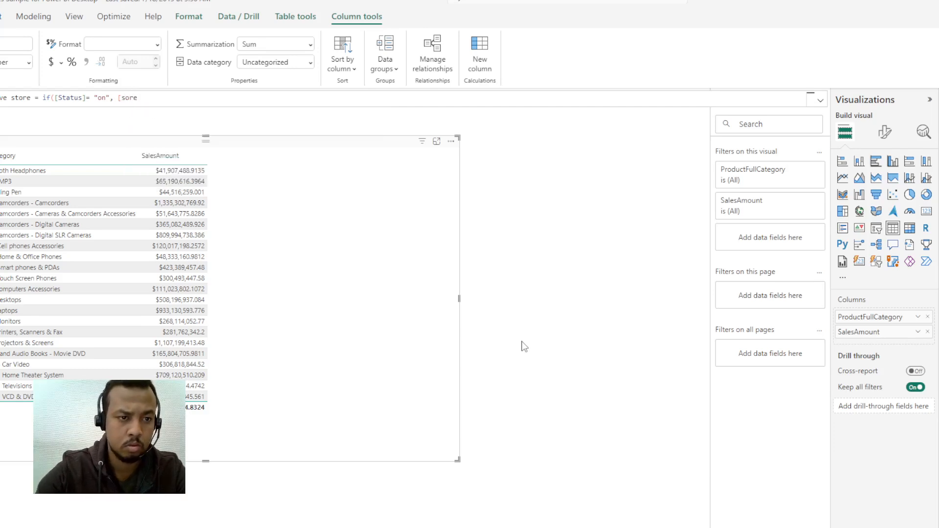
{"action": "key", "text": "BackSpace"}
{"action": "key", "text": "BackSpace"}
{"action": "key", "text": "BackSpace"}
{"action": "type", "text": "tore"}
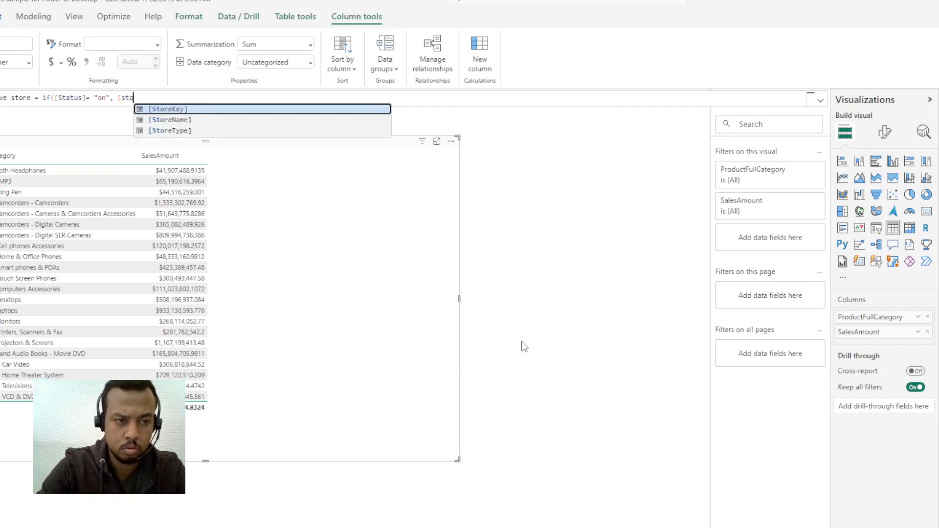
{"action": "key", "text": "alt+Tab"}
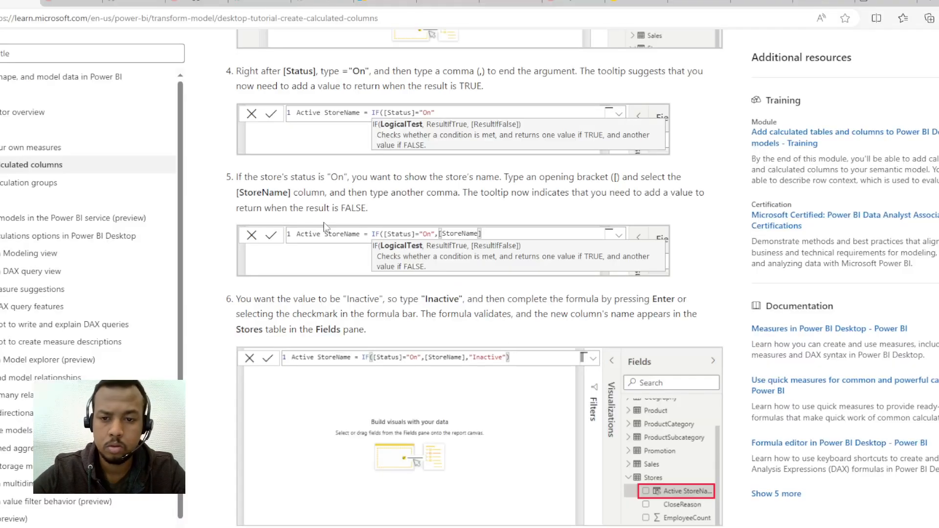
{"action": "key", "text": "alt+Tab"}
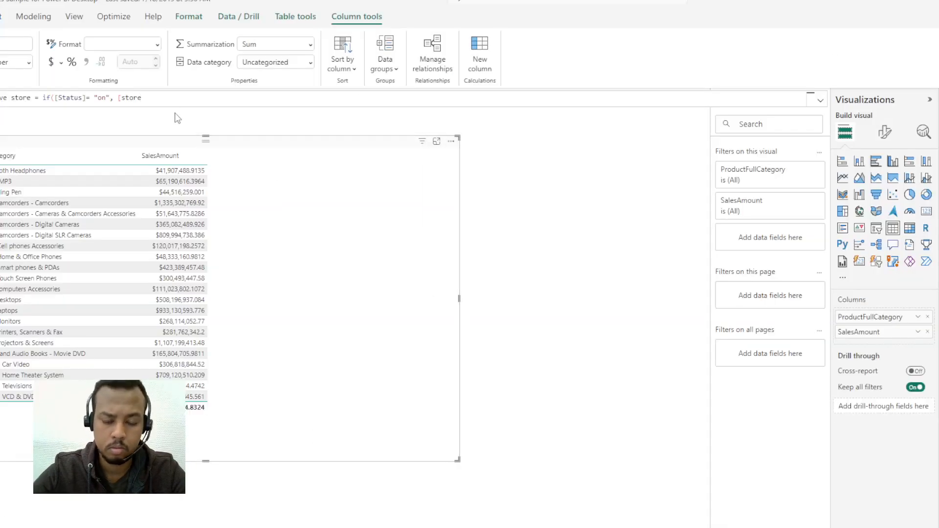
{"action": "key", "text": "BackSpace"}
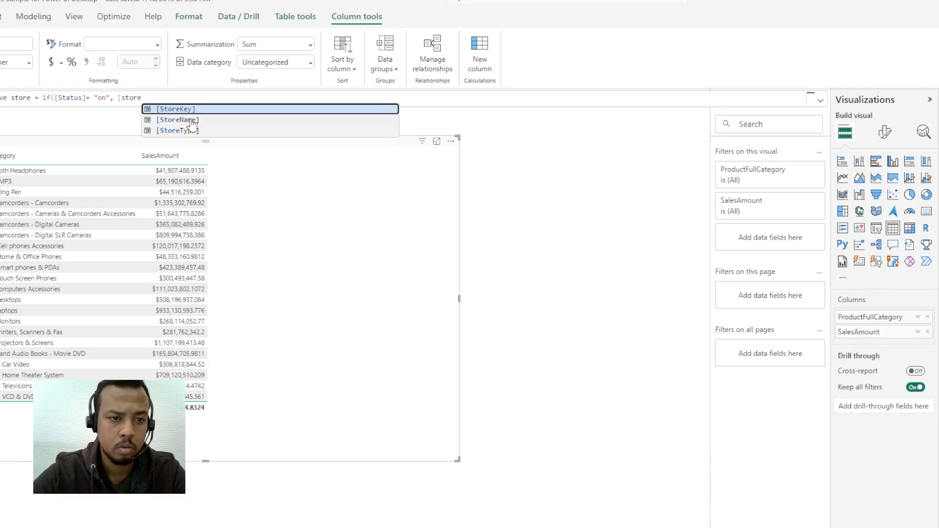
{"action": "left_click", "coordinate": [189, 120]}
Step: Add a comma and "inactive as the value for a false result, following the tutorial's step 6
{"action": "key", "text": "alt+Tab"}
{"action": "scroll", "coordinate": [550, 313], "scroll_direction": "down", "scroll_amount": 3}
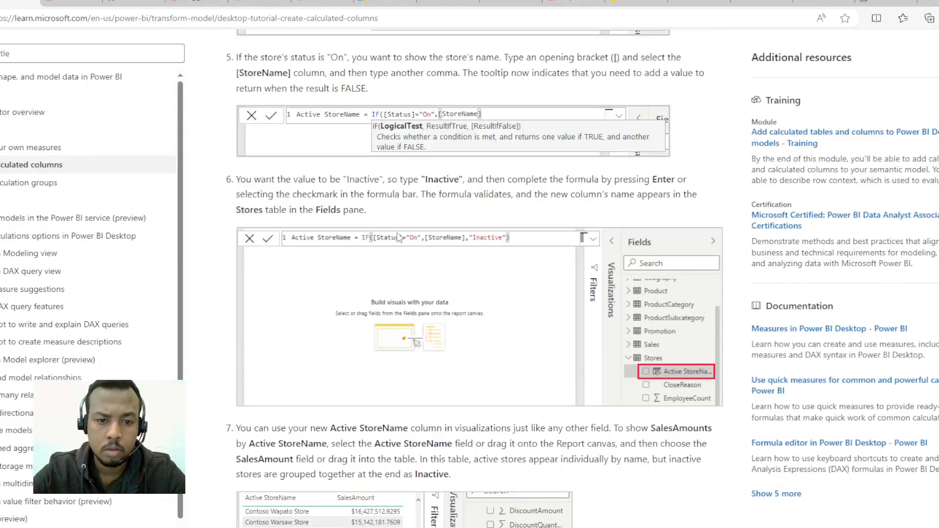
{"action": "scroll", "coordinate": [396, 230], "scroll_direction": "down", "scroll_amount": 1}
{"action": "key", "text": "alt+Tab"}
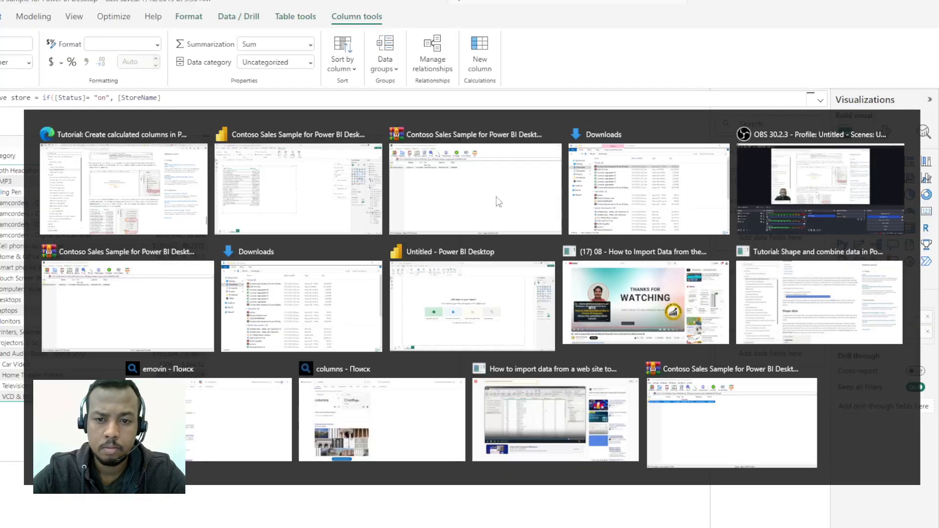
{"action": "left_click", "coordinate": [507, 197]}
{"action": "key", "text": "alt+Tab"}
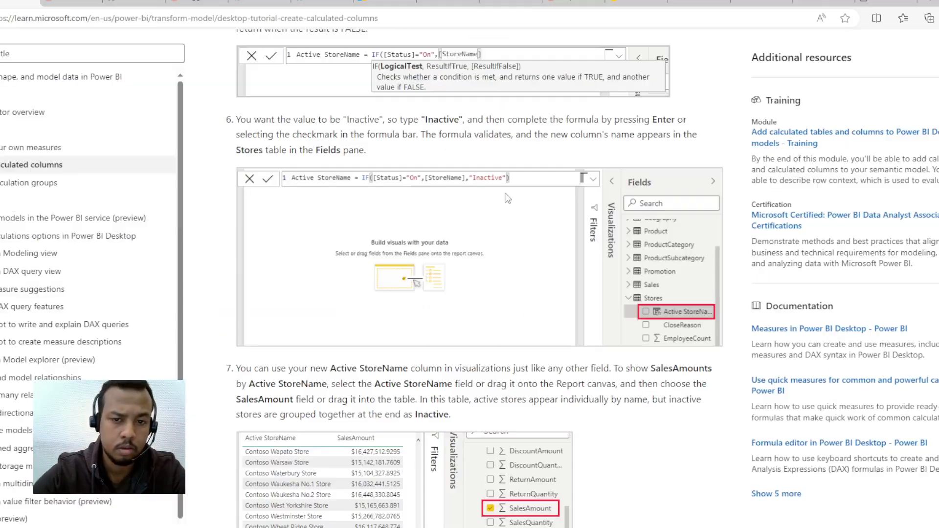
{"action": "scroll", "coordinate": [490, 200], "scroll_direction": "down", "scroll_amount": 7}
{"action": "key", "text": "alt+Tab"}
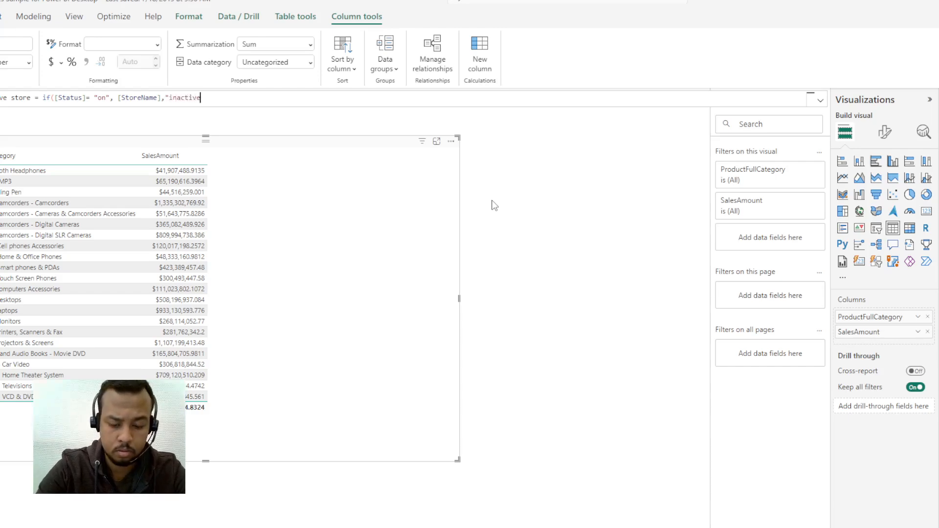
Step: Close the inactive string and the if function, check the formula against the tutorial's step 6, and commit the active store column
{"action": "key", "text": "alt+Tab"}
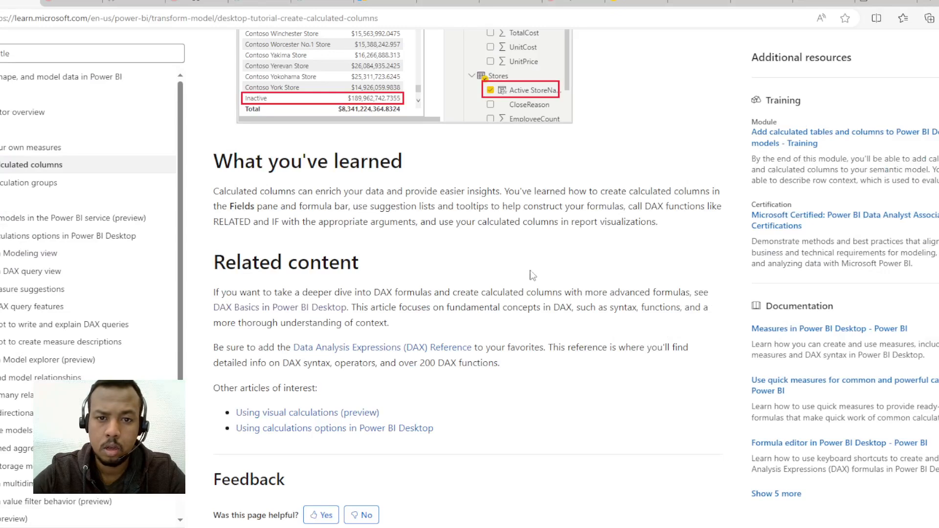
{"action": "scroll", "coordinate": [525, 270], "scroll_direction": "up", "scroll_amount": 5}
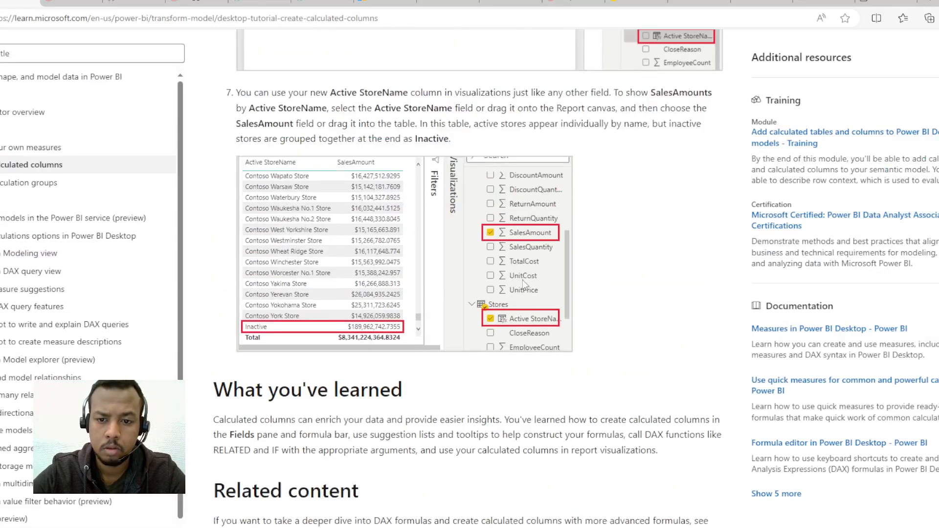
{"action": "scroll", "coordinate": [524, 284], "scroll_direction": "up", "scroll_amount": 6}
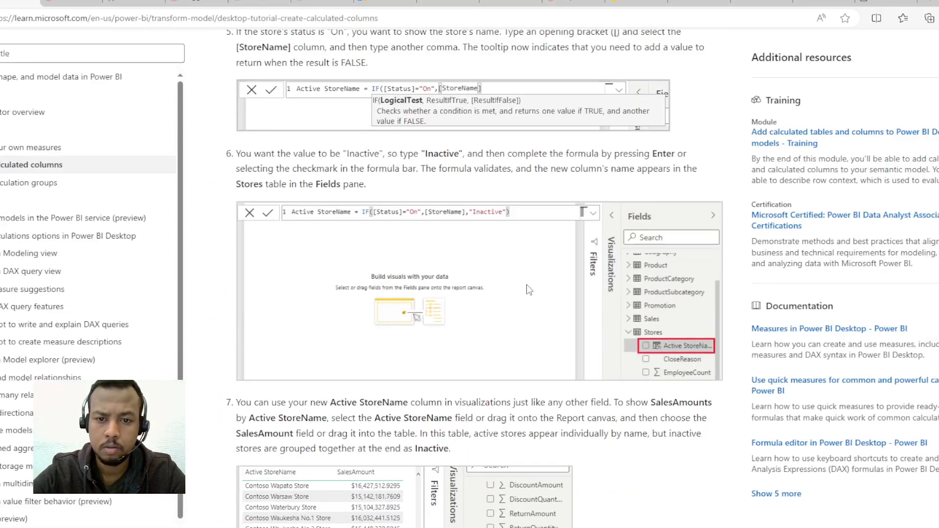
{"action": "key", "text": "alt+Tab"}
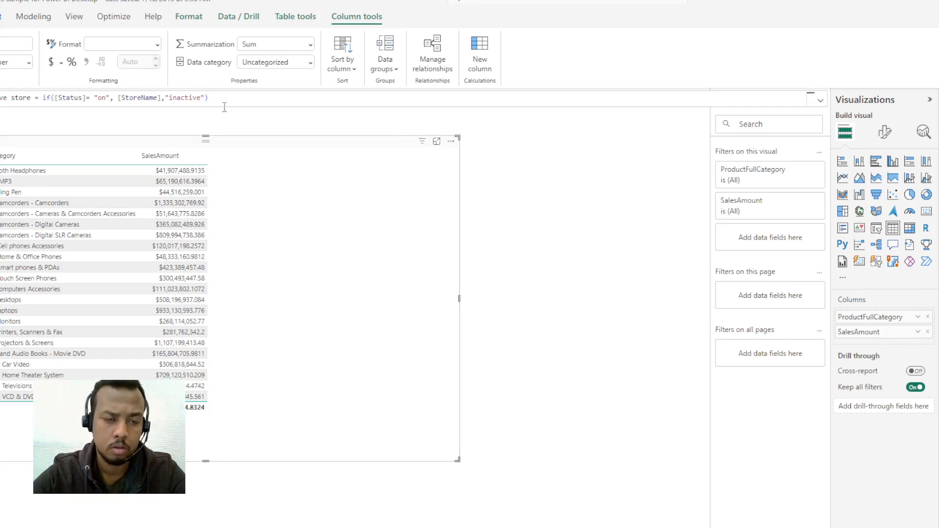
{"action": "key", "text": "alt+Tab"}
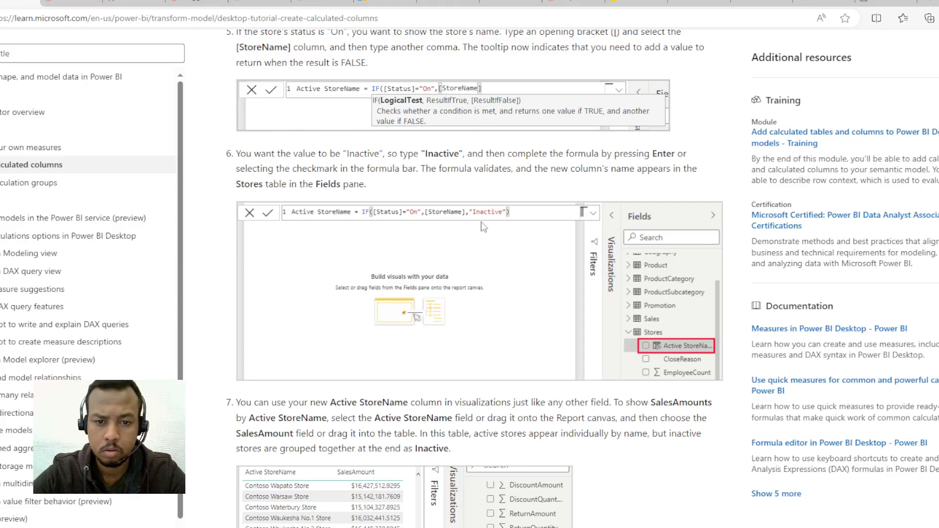
{"action": "key", "text": "alt+Tab"}
{"action": "triple_click", "coordinate": [157, 98]}
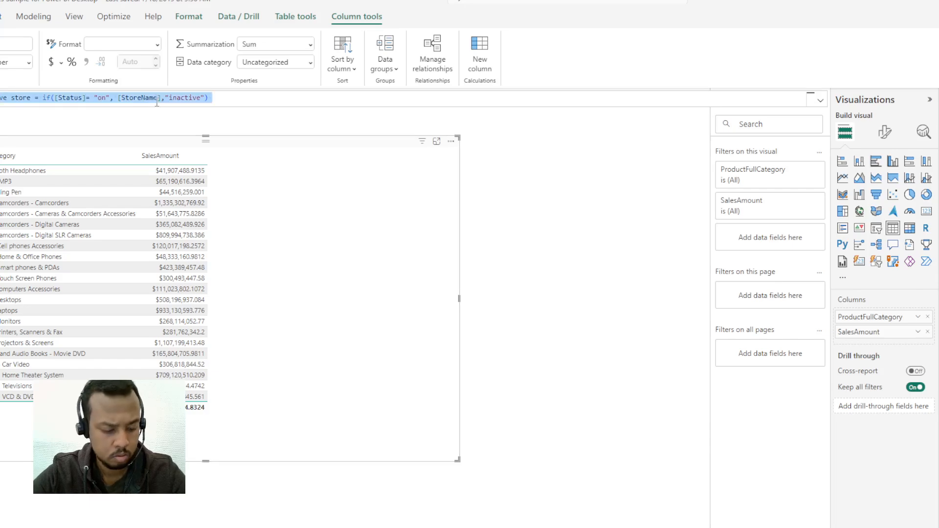
{"action": "key", "text": "alt+Tab"}
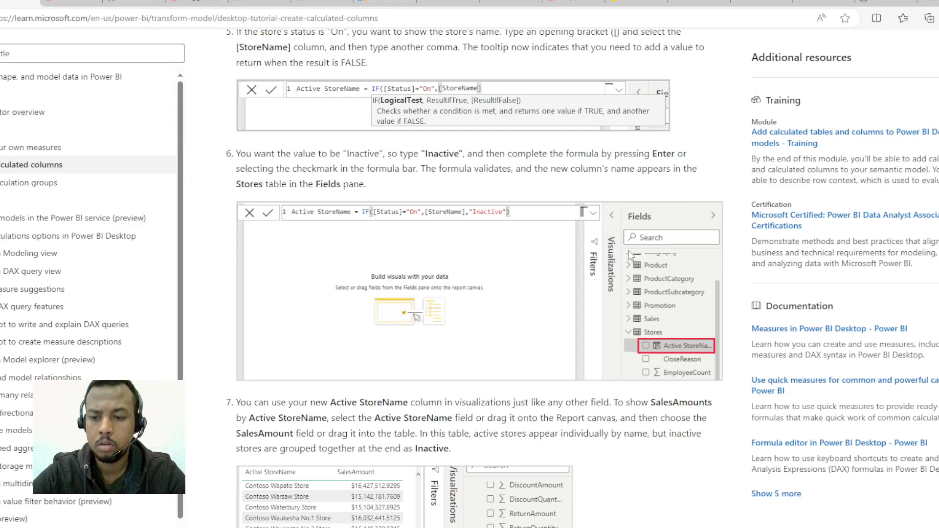
{"action": "key", "text": "alt+Tab"}
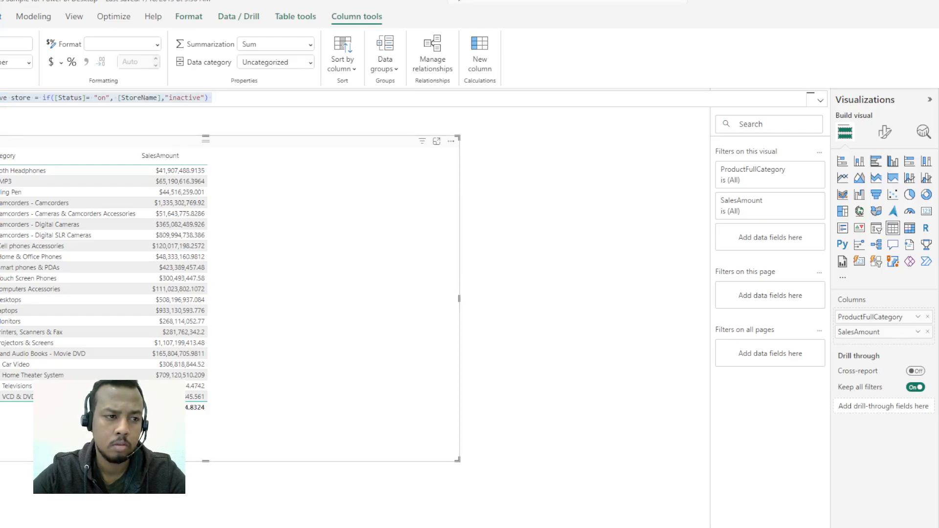
{"action": "key", "text": "Return"}
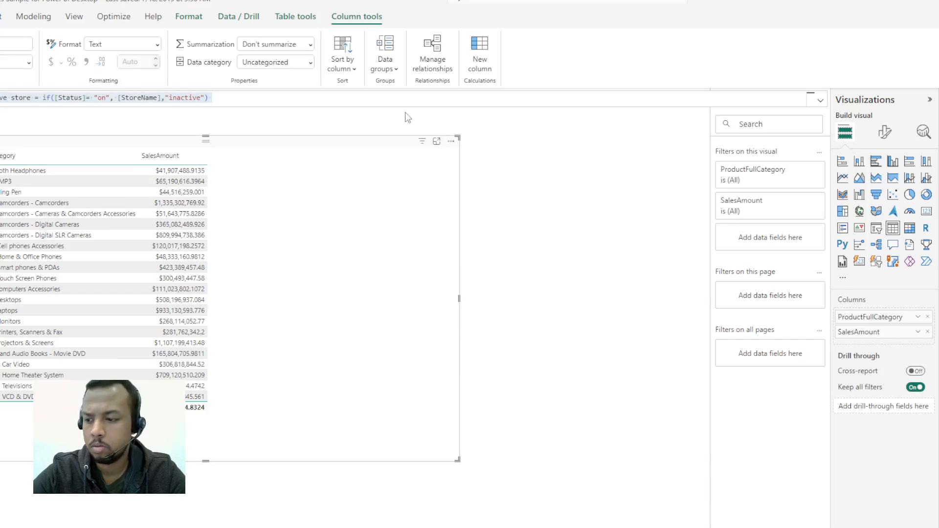
Step: Build a clustered column chart of SalesAmount by active store beside the existing table, following the tutorial's step 7, and make it taller
{"action": "key", "text": "alt+Tab"}
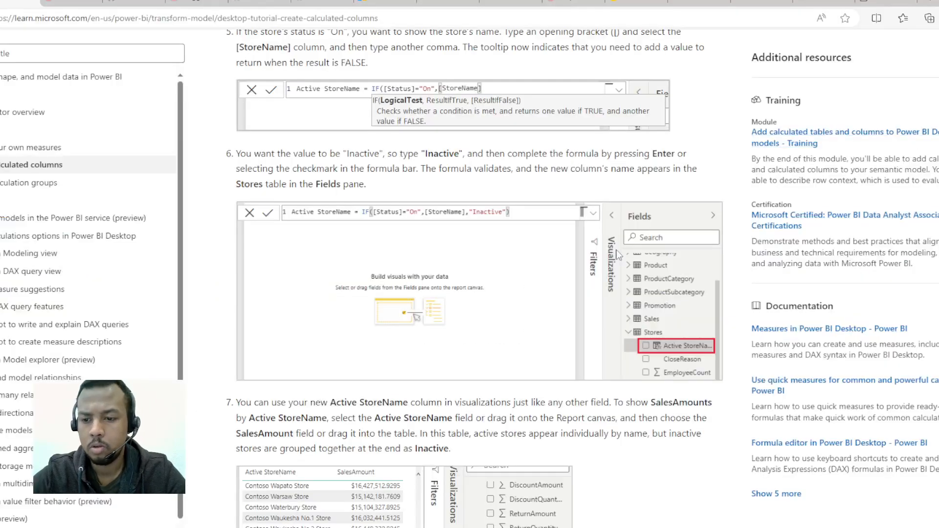
{"action": "key", "text": "alt+Tab"}
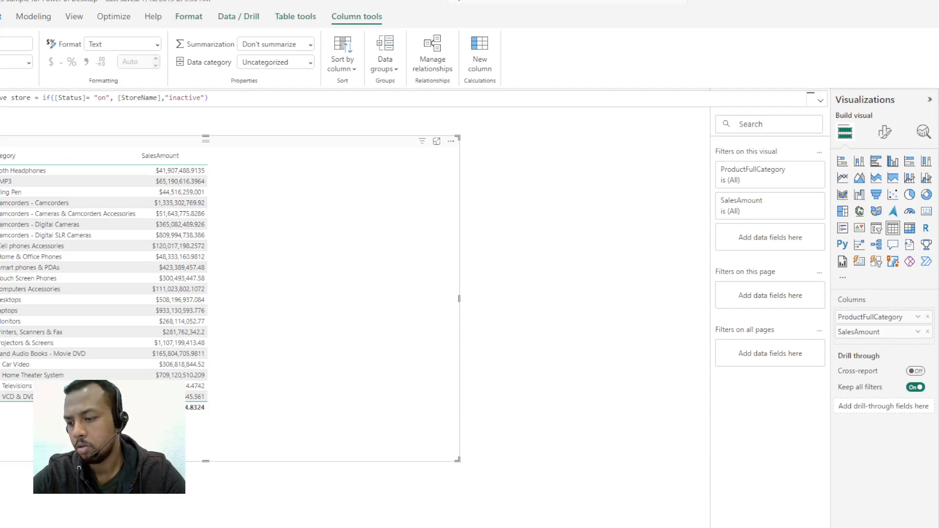
{"action": "key", "text": "alt+Tab"}
{"action": "scroll", "coordinate": [522, 281], "scroll_direction": "down", "scroll_amount": 5}
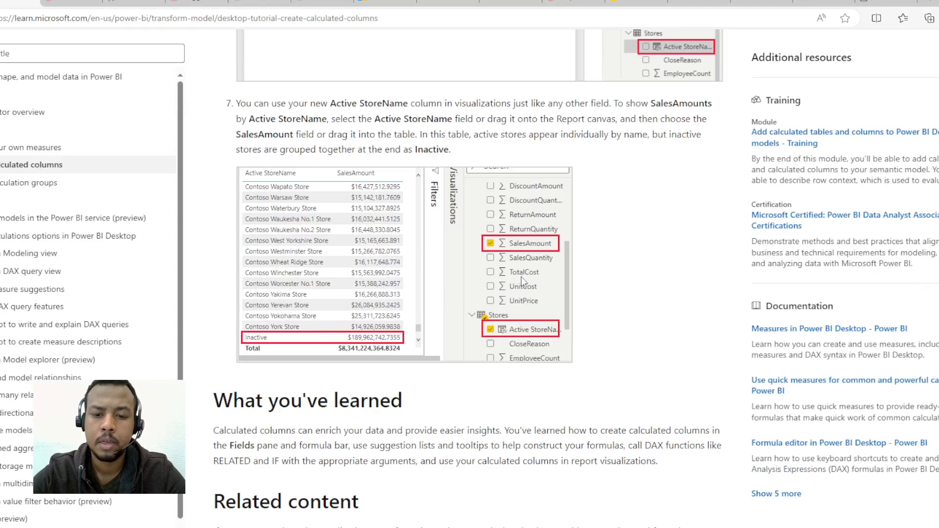
{"action": "key", "text": "alt+Tab"}
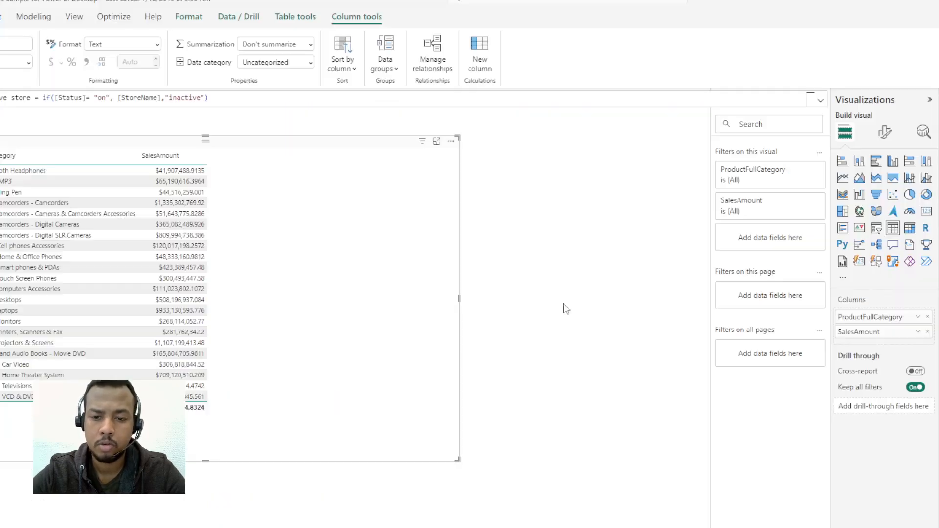
{"action": "left_click", "coordinate": [593, 257]}
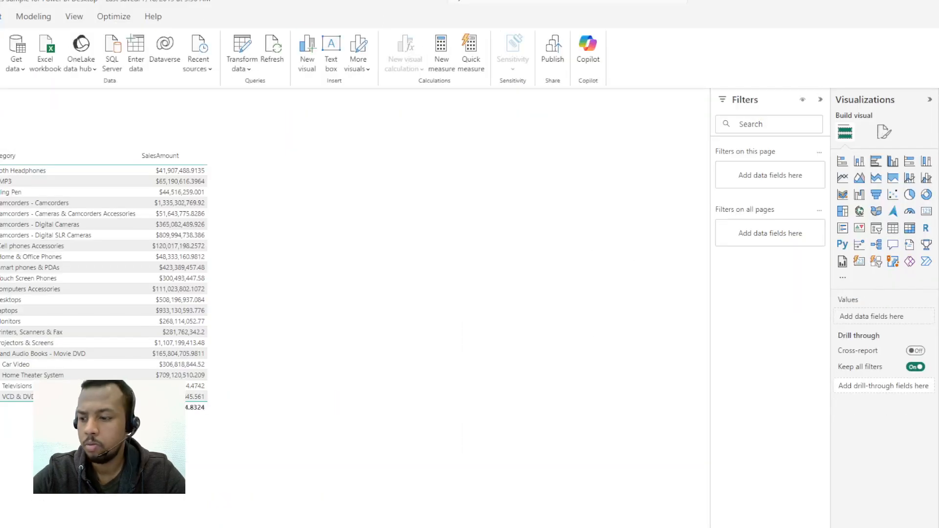
{"action": "key", "text": "alt+Tab"}
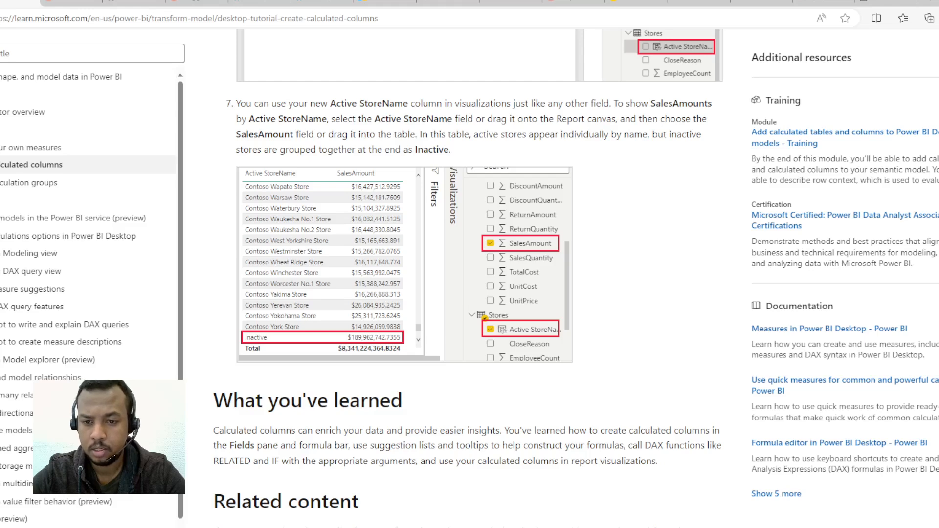
{"action": "key", "text": "alt+Tab"}
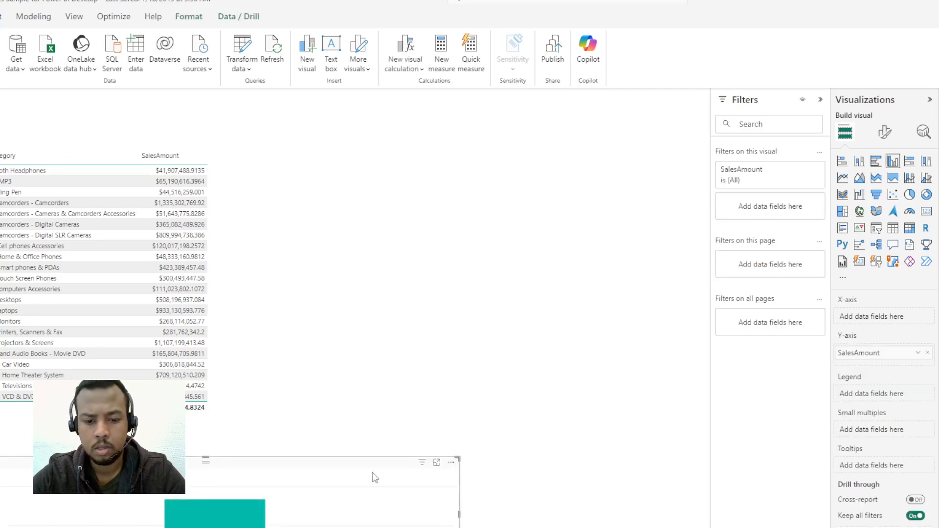
{"action": "left_click_drag", "start_coordinate": [375, 477], "coordinate": [663, 187]}
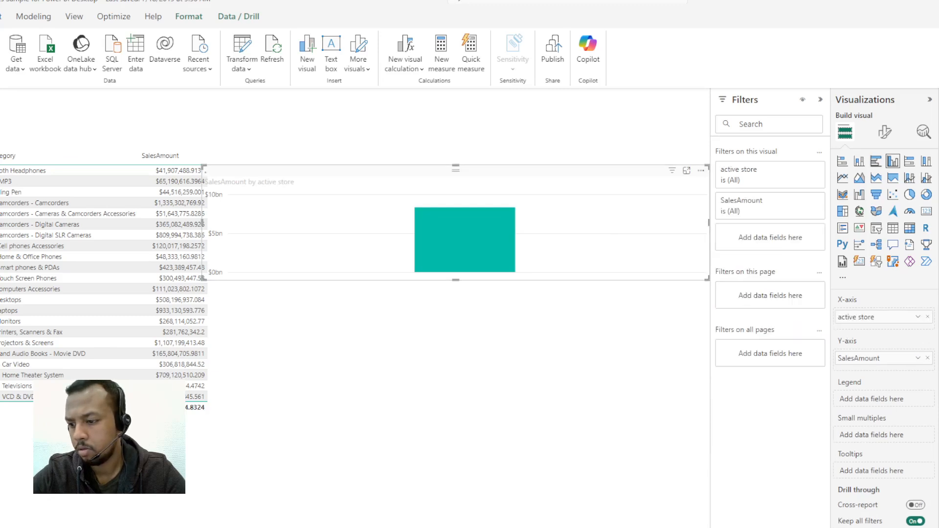
{"action": "left_click_drag", "start_coordinate": [456, 280], "coordinate": [465, 376]}
Step: Compare the chart with the tutorial's table, narrow it and move it closer to the existing table
{"action": "key", "text": "alt+Tab"}
{"action": "scroll", "coordinate": [489, 372], "scroll_direction": "down", "scroll_amount": 3}
{"action": "scroll", "coordinate": [492, 379], "scroll_direction": "up", "scroll_amount": 7}
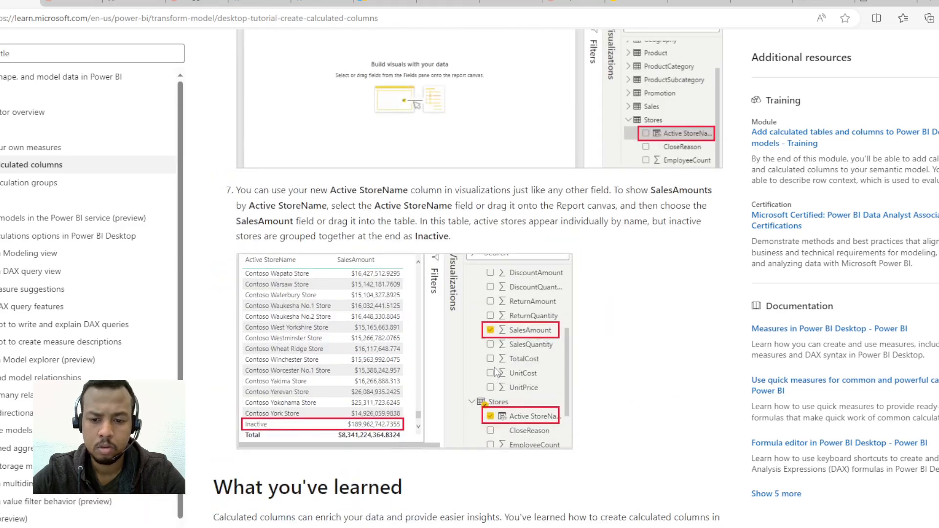
{"action": "key", "text": "alt+Tab"}
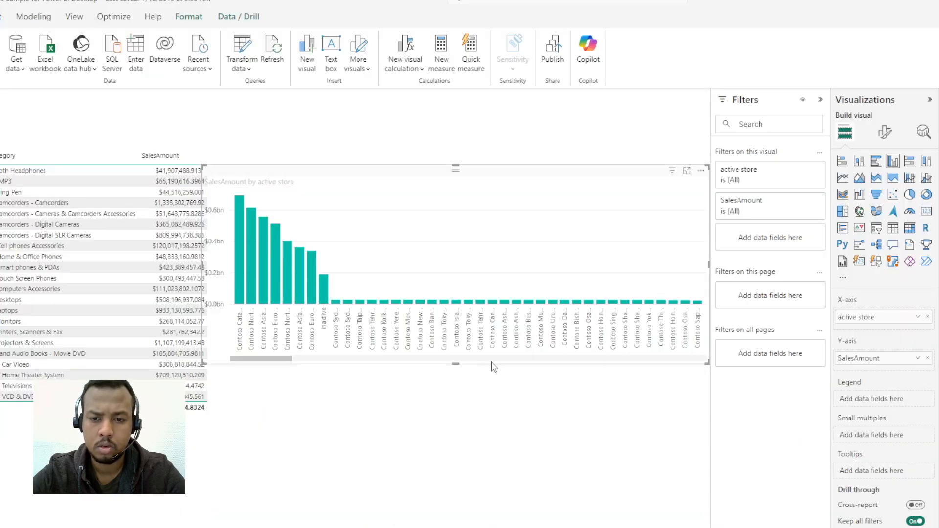
{"action": "left_click", "coordinate": [314, 264]}
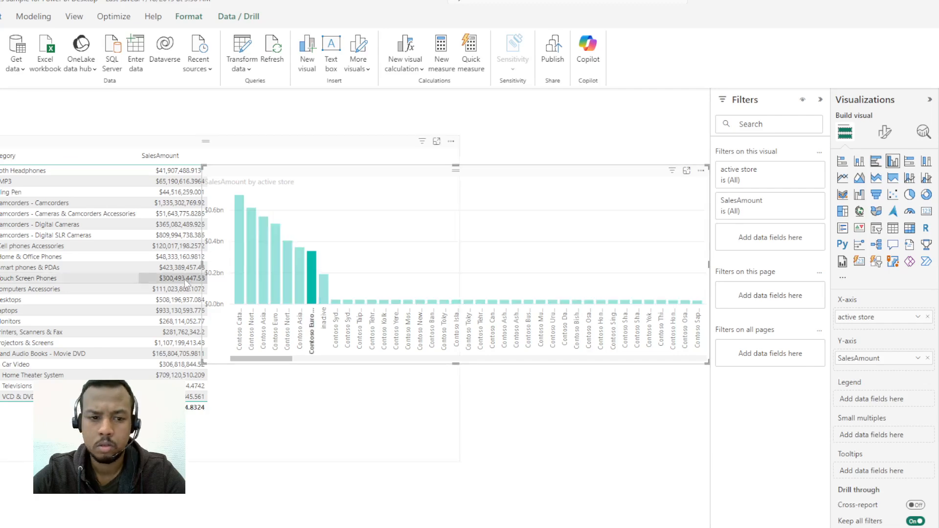
{"action": "left_click_drag", "start_coordinate": [203, 264], "coordinate": [371, 268]}
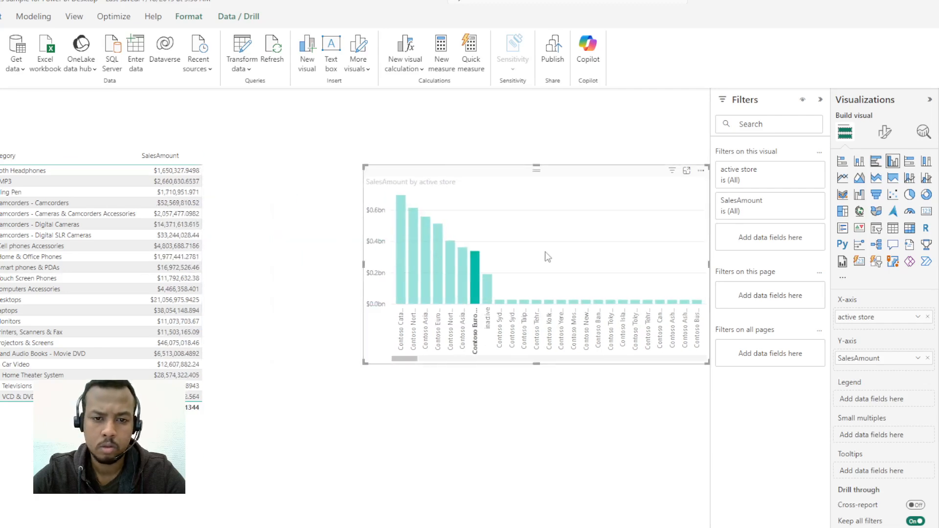
{"action": "left_click_drag", "start_coordinate": [545, 256], "coordinate": [452, 252]}
{"action": "key", "text": "alt+Tab"}
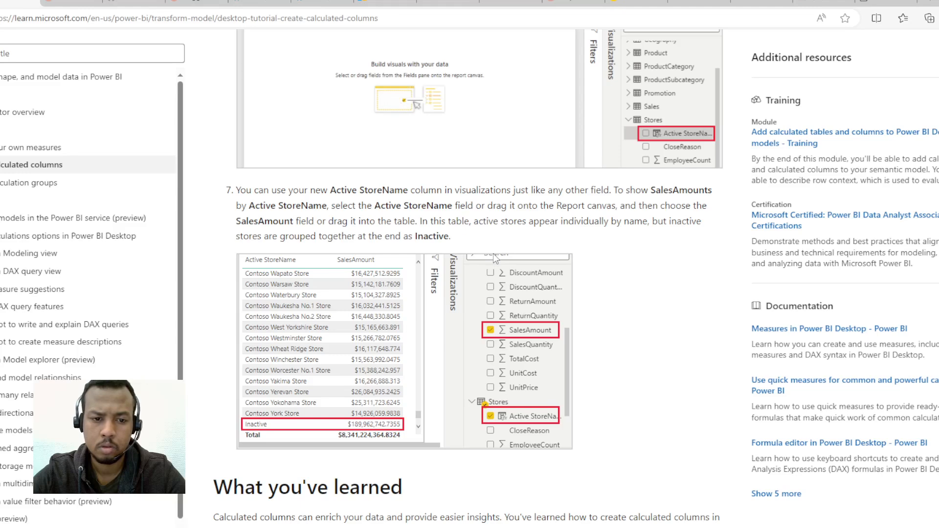
{"action": "key", "text": "alt+Tab"}
{"action": "left_click", "coordinate": [496, 257]}
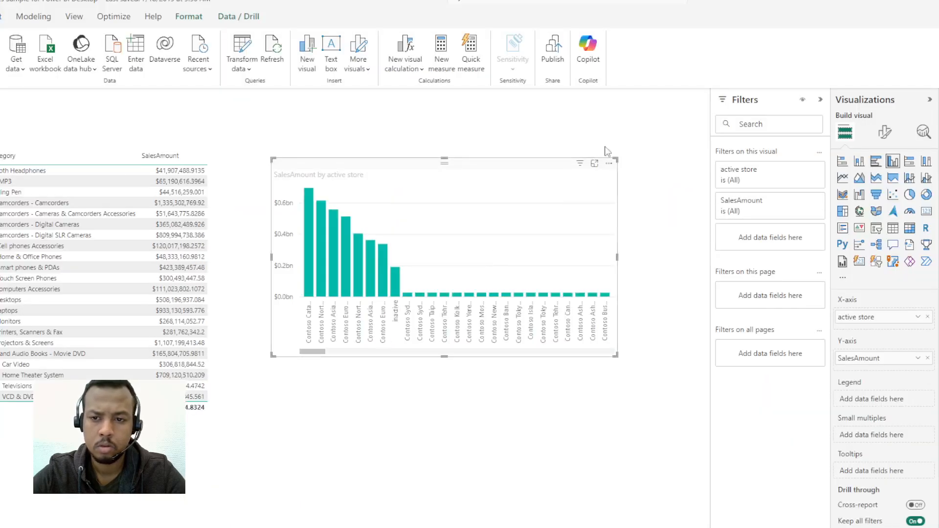
Step: Remove the SalesAmount by active store column chart from the report canvas
{"action": "left_click", "coordinate": [609, 163]}
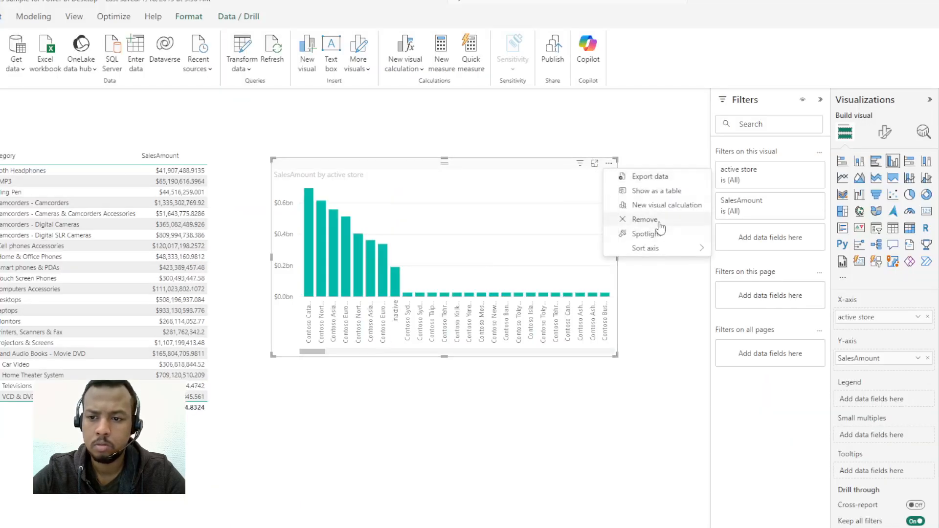
{"action": "key", "text": "alt+Tab"}
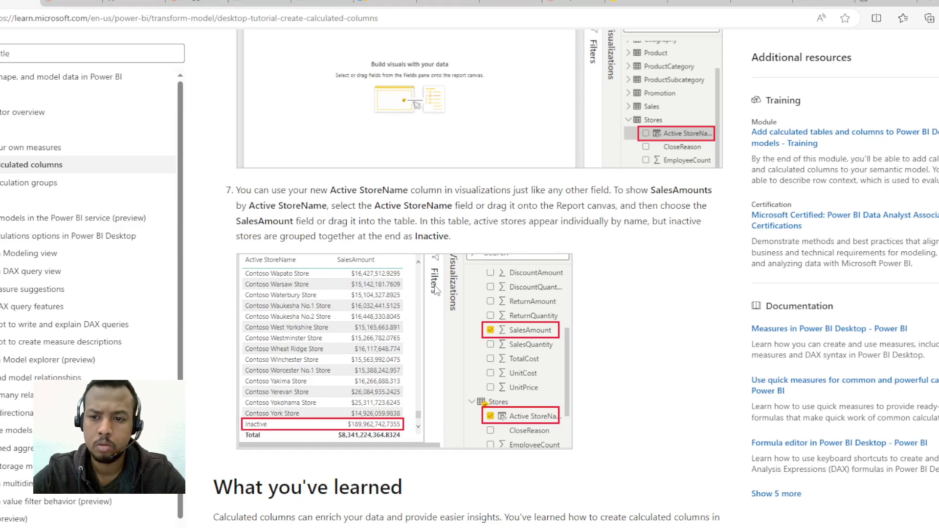
{"action": "key", "text": "alt+Tab"}
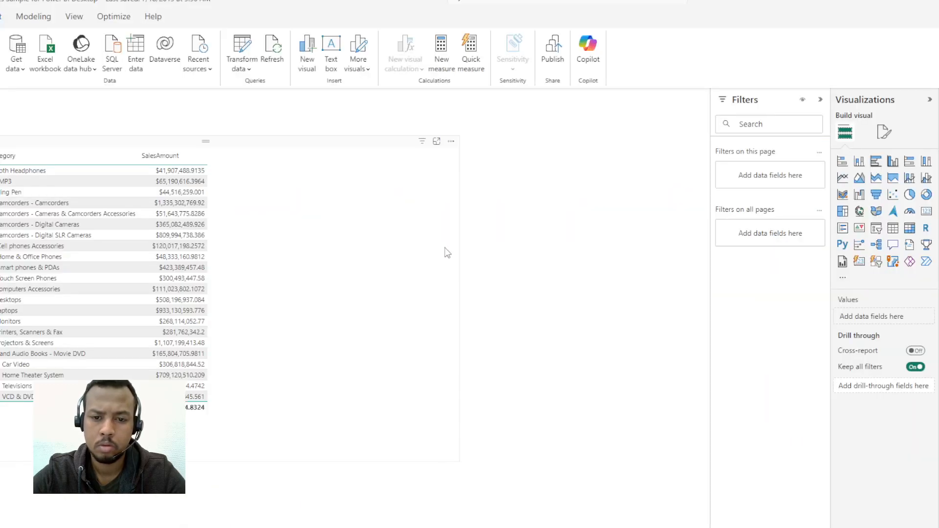
Step: Narrow the existing ProductFullCategory table to free space on the canvas
{"action": "left_click", "coordinate": [444, 248]}
{"action": "left_click", "coordinate": [560, 262]}
{"action": "left_click", "coordinate": [447, 285]}
{"action": "left_click_drag", "start_coordinate": [461, 296], "coordinate": [322, 302]}
{"action": "left_click", "coordinate": [395, 276]}
{"action": "left_click_drag", "start_coordinate": [458, 297], "coordinate": [288, 306]}
{"action": "left_click", "coordinate": [442, 299]}
Step: Create a separate table with the SalesAmount and active store fields in the empty canvas area and make it taller
{"action": "left_click", "coordinate": [642, 241]}
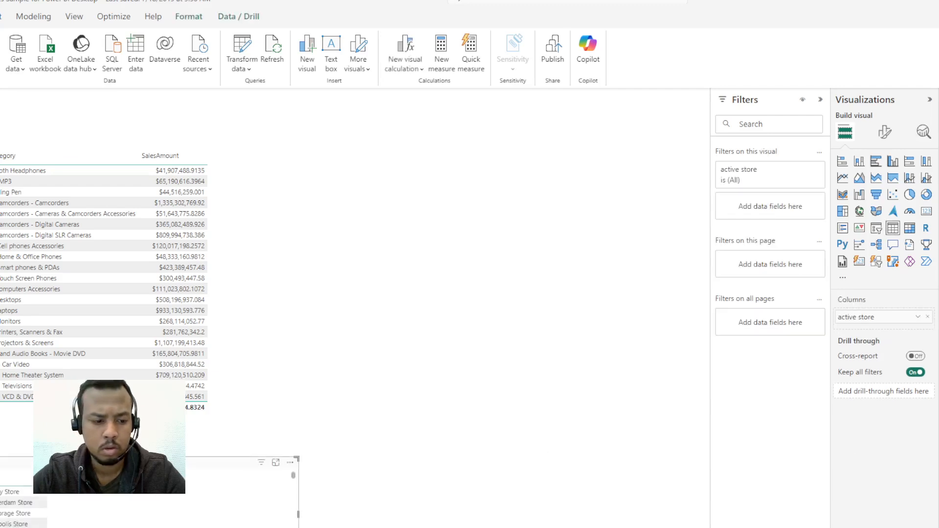
{"action": "left_click_drag", "start_coordinate": [184, 461], "coordinate": [519, 244]}
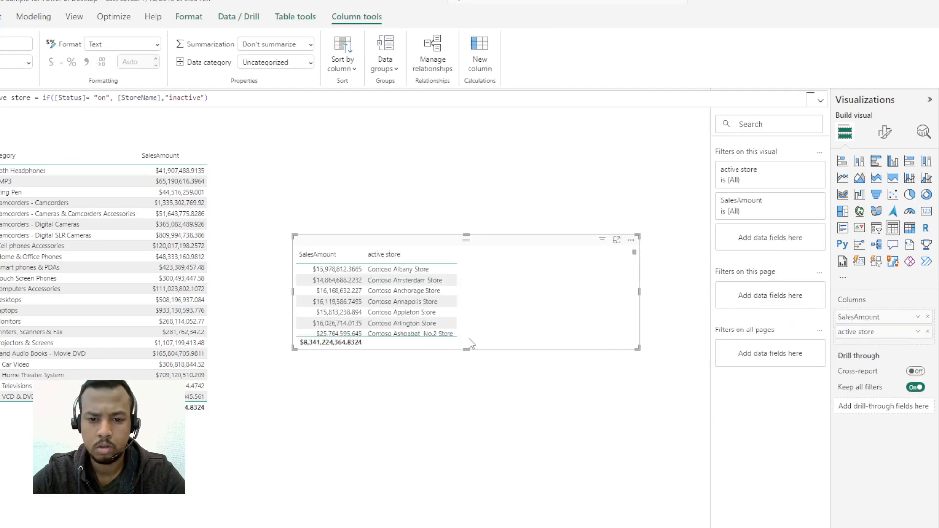
{"action": "left_click_drag", "start_coordinate": [466, 349], "coordinate": [466, 479]}
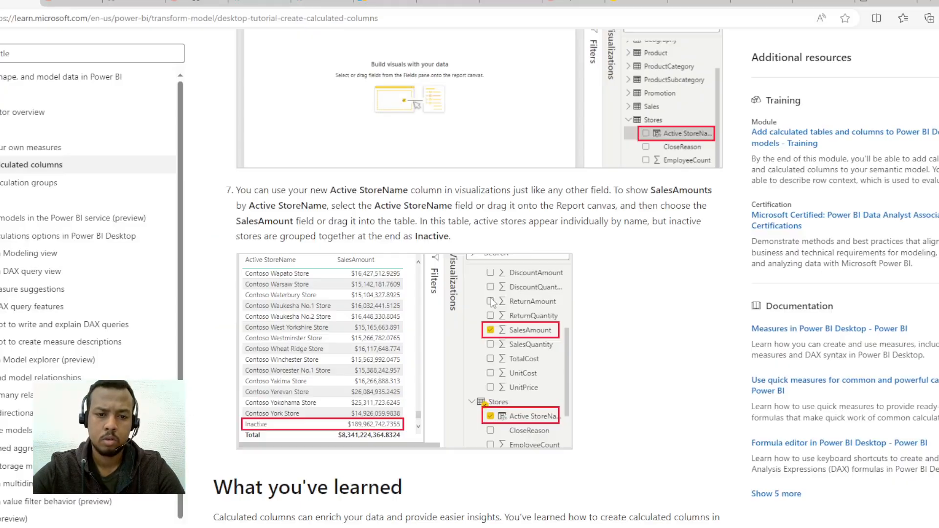
Step: Remove both fields from the new table and add them again with active store first and SalesAmount second, matching the tutorial
{"action": "key", "text": "alt+Tab"}
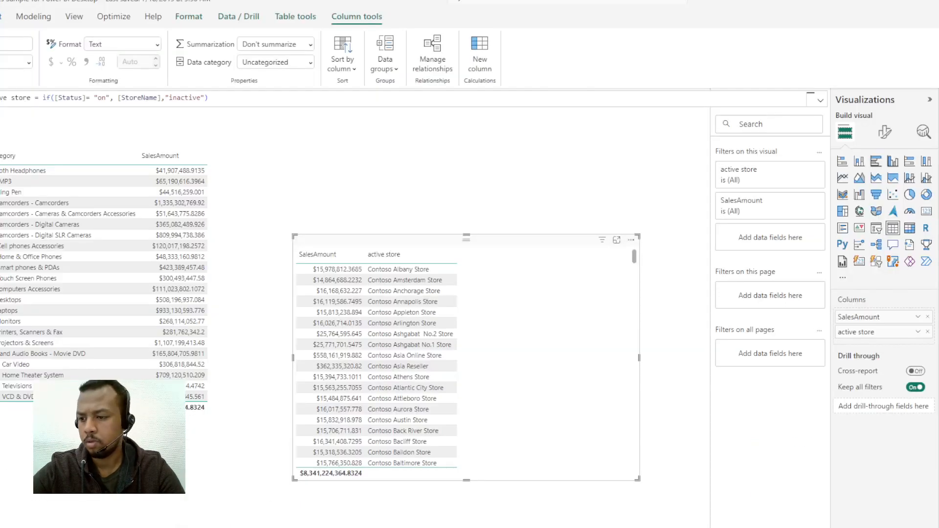
{"action": "left_click", "coordinate": [927, 317]}
{"action": "left_click", "coordinate": [927, 317]}
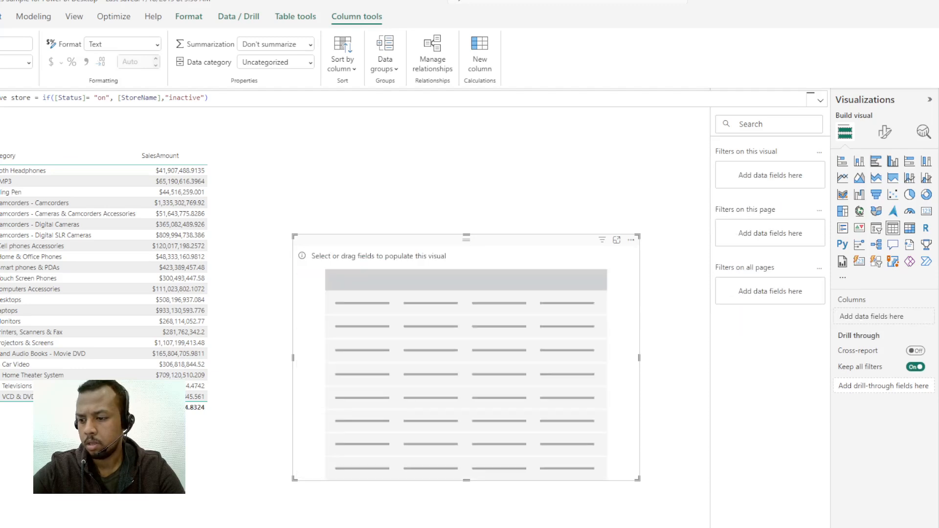
{"action": "key", "text": "ctrl+z"}
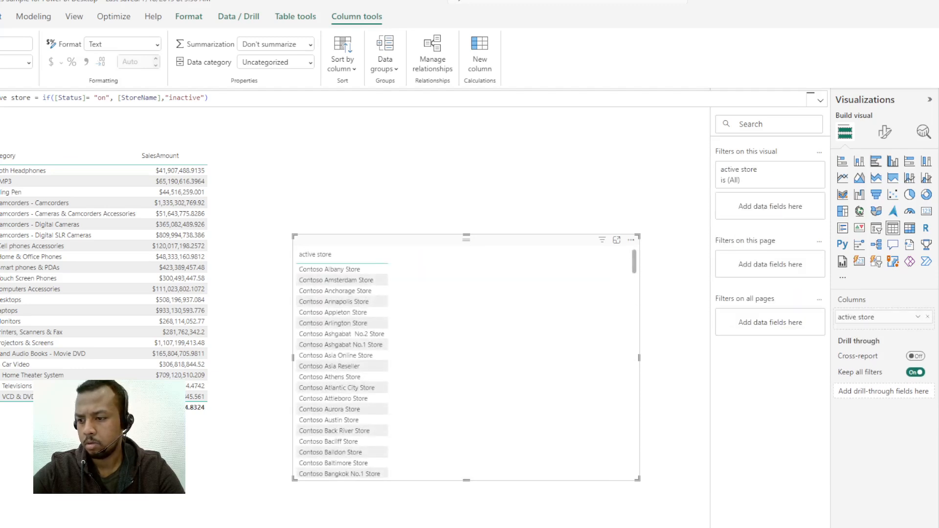
{"action": "key", "text": "ctrl+z"}
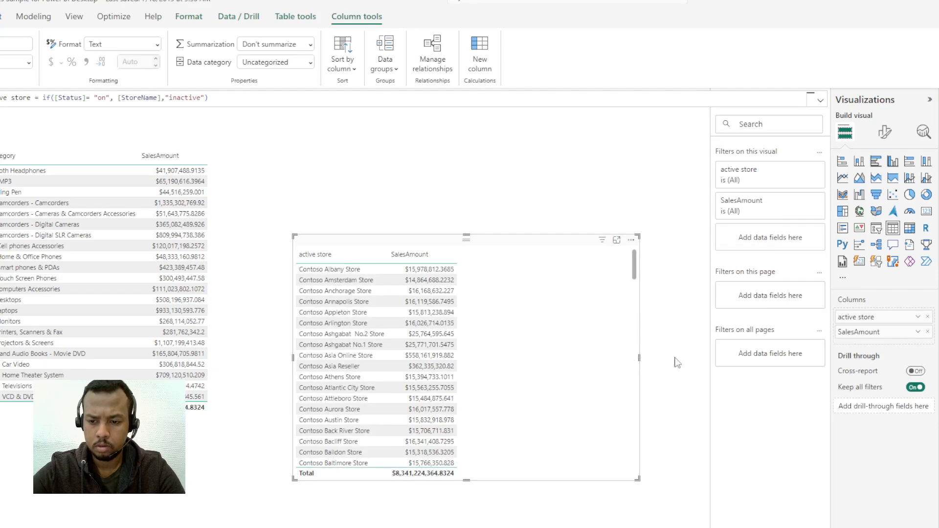
Step: Widen the active store table, move it up beside the product table, and compare it with the tutorial's example
{"action": "left_click_drag", "start_coordinate": [640, 358], "coordinate": [695, 357]}
{"action": "left_click_drag", "start_coordinate": [538, 243], "coordinate": [487, 180]}
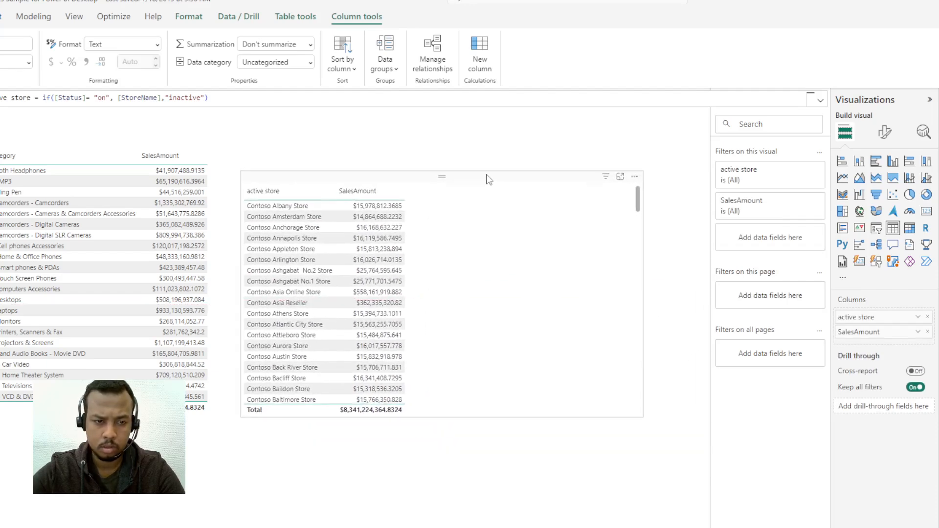
{"action": "key", "text": "alt+Tab"}
{"action": "key", "text": "alt+Tab"}
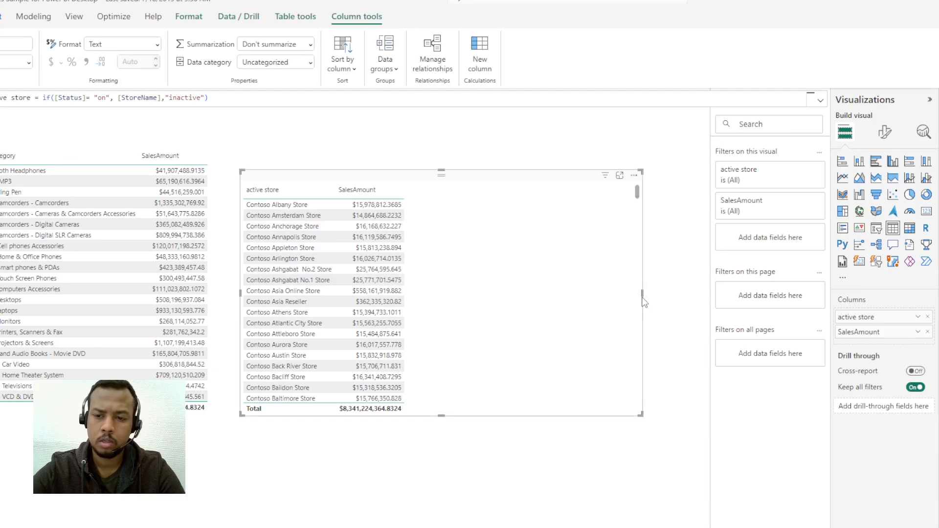
Step: Widen the active store table slightly further into the empty canvas area beside it
{"action": "left_click_drag", "start_coordinate": [644, 302], "coordinate": [670, 293]}
Step: Switch to the Microsoft Learn tutorial and read its What you've learned summary, comparing it again with the step 7 example table
{"action": "key", "text": "alt+Tab"}
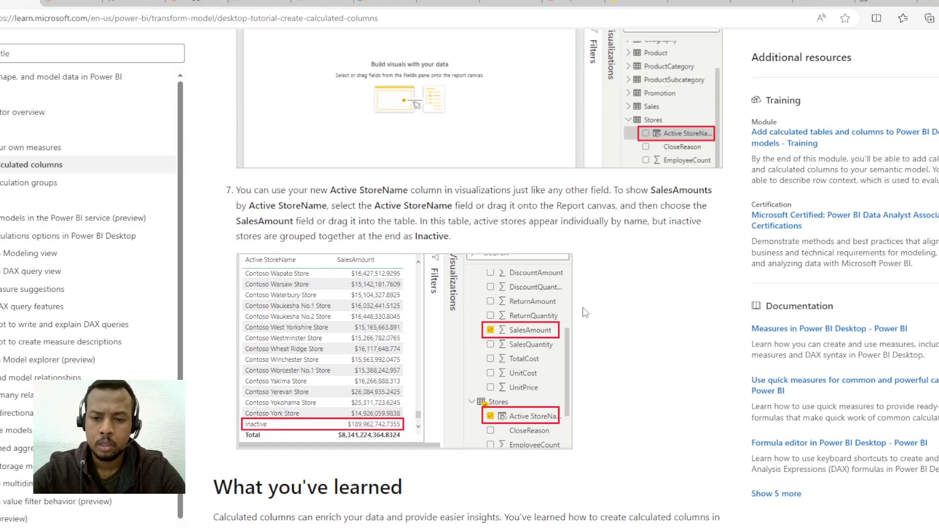
{"action": "scroll", "coordinate": [498, 368], "scroll_direction": "down", "scroll_amount": 5}
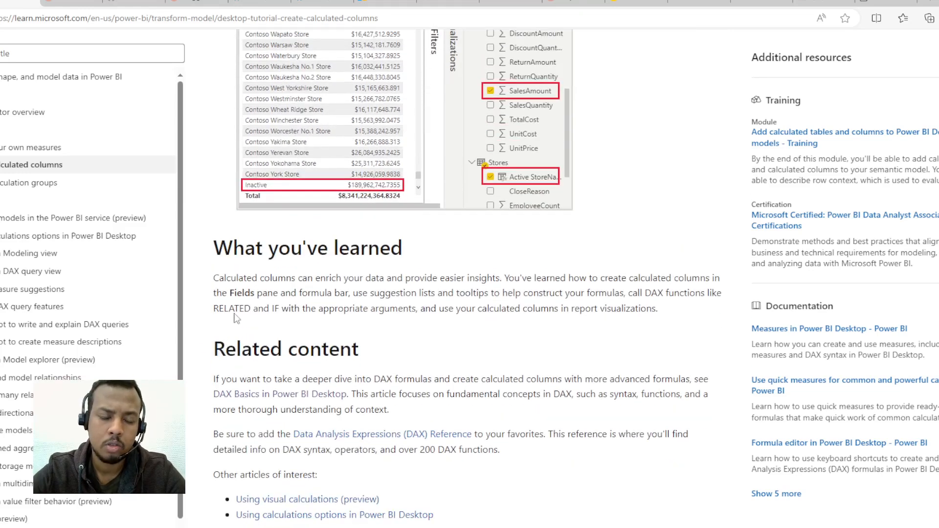
{"action": "left_click_drag", "start_coordinate": [292, 278], "coordinate": [471, 293]}
{"action": "left_click_drag", "start_coordinate": [553, 309], "coordinate": [542, 307]}
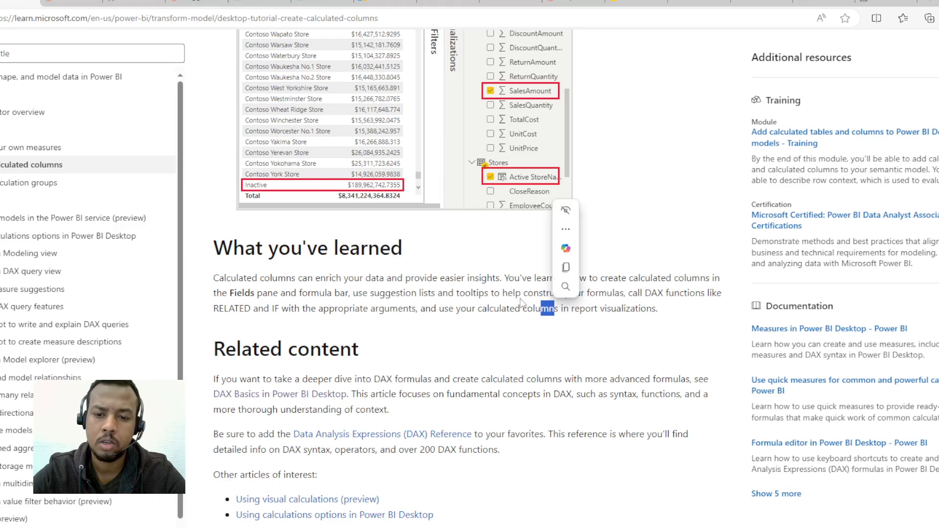
{"action": "left_click", "coordinate": [648, 317]}
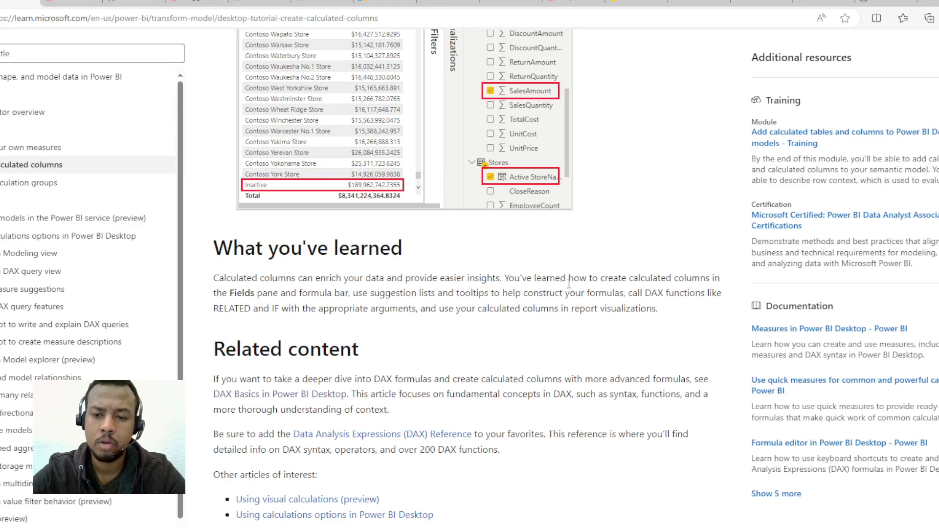
{"action": "scroll", "coordinate": [632, 306], "scroll_direction": "down", "scroll_amount": 1}
{"action": "left_click_drag", "start_coordinate": [642, 219], "coordinate": [696, 235]}
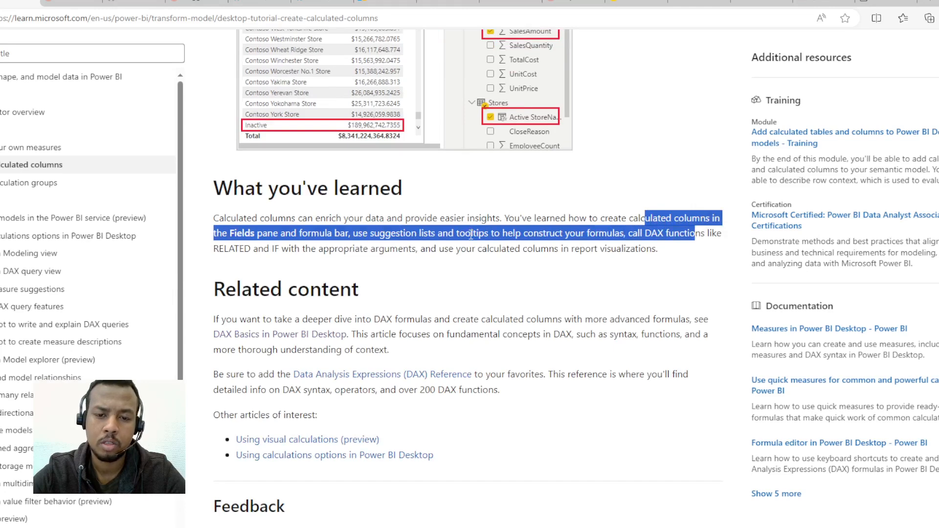
{"action": "left_click", "coordinate": [491, 243]}
{"action": "left_click_drag", "start_coordinate": [540, 248], "coordinate": [710, 265]}
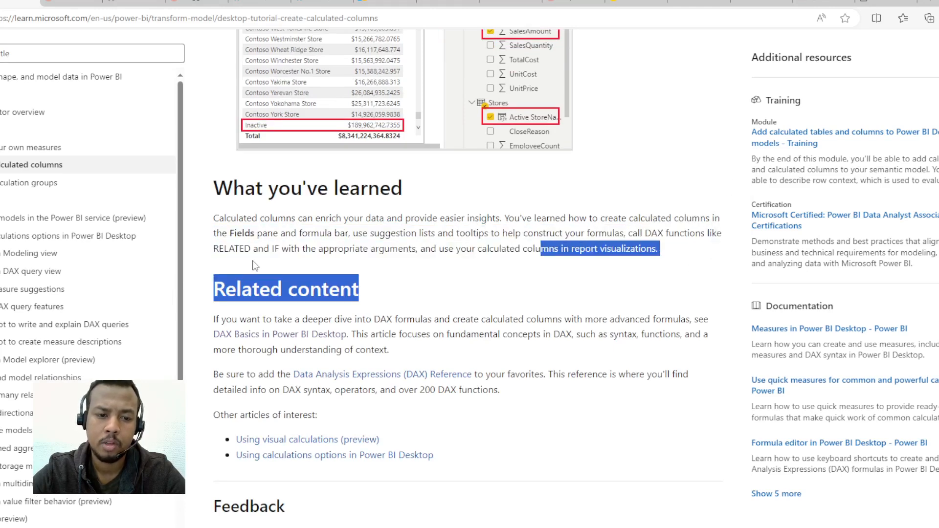
{"action": "left_click", "coordinate": [314, 252]}
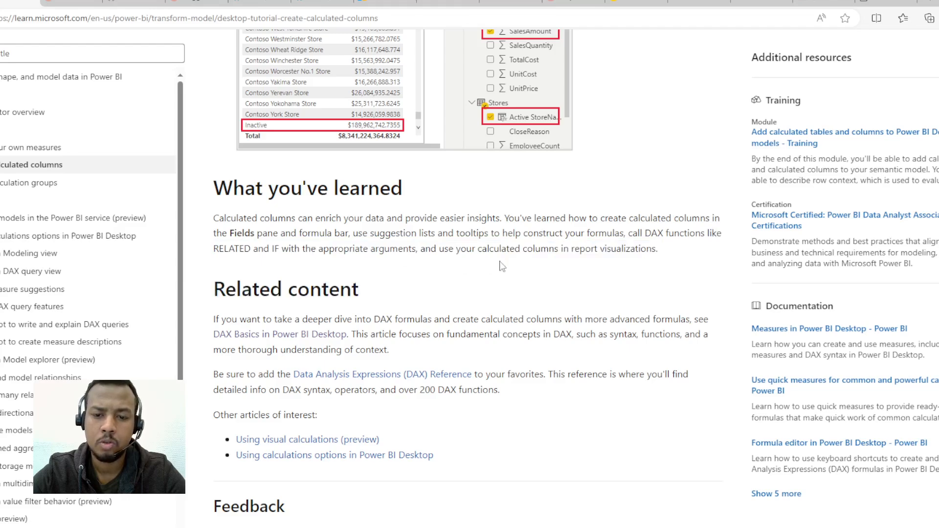
{"action": "scroll", "coordinate": [193, 228], "scroll_direction": "up", "scroll_amount": 3}
{"action": "scroll", "coordinate": [193, 228], "scroll_direction": "up", "scroll_amount": 8}
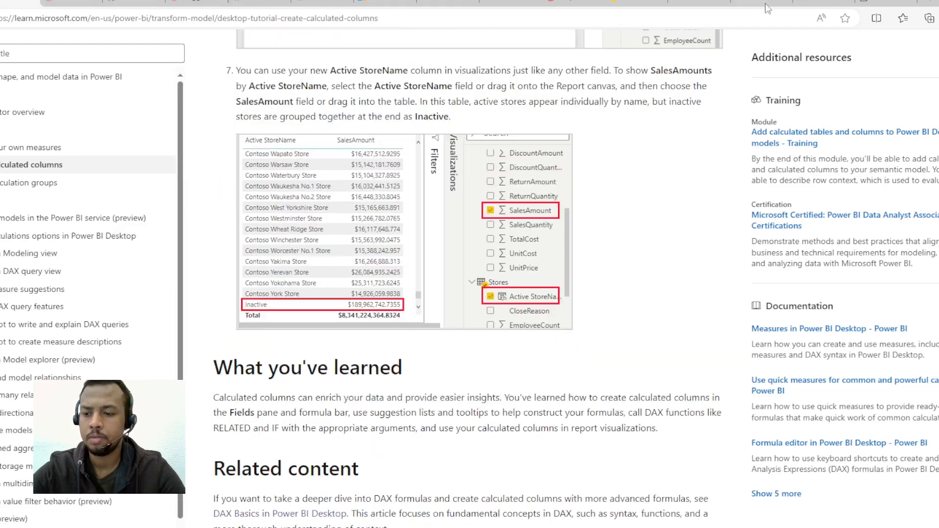
Step: Switch back to Power BI Desktop and add a slicer with DayOfMonth and DayOfWeekName below the active store table
{"action": "key", "text": "alt+Tab"}
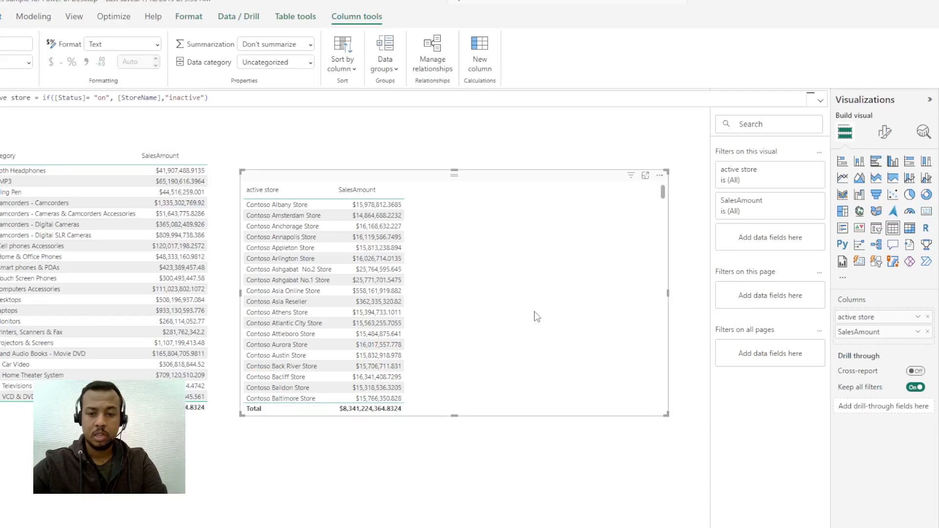
{"action": "left_click", "coordinate": [548, 479]}
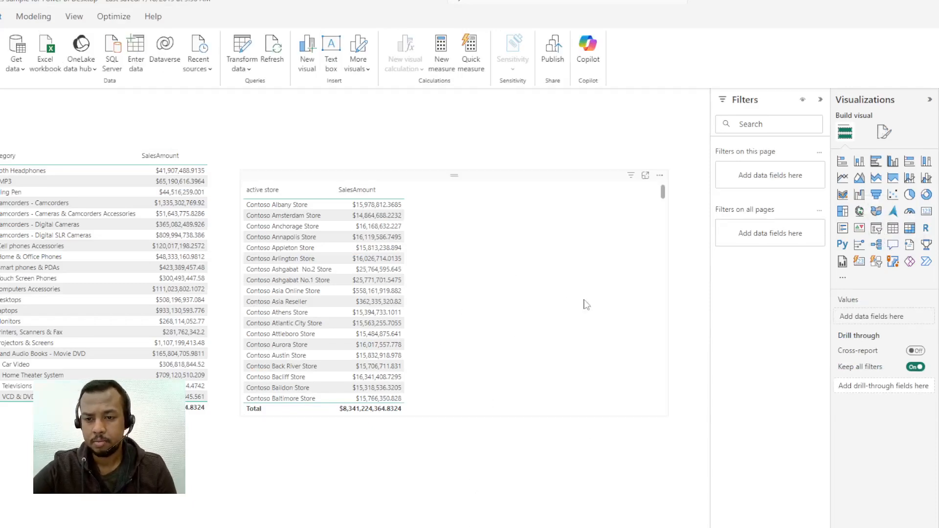
{"action": "left_click", "coordinate": [876, 228]}
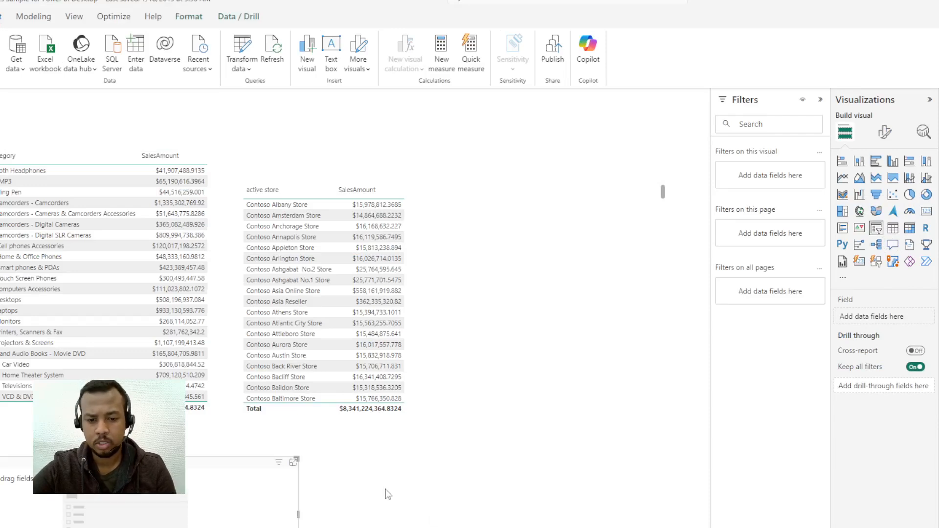
{"action": "left_click_drag", "start_coordinate": [523, 500], "coordinate": [524, 498]}
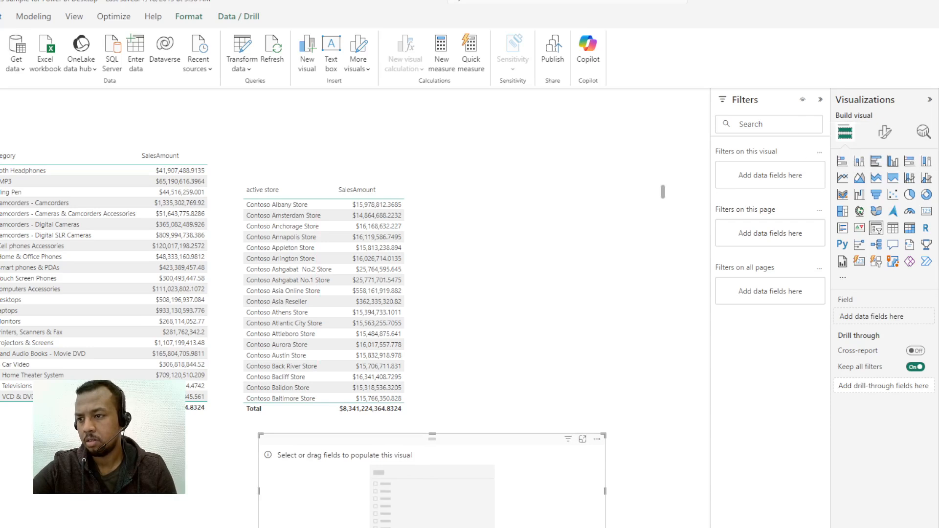
{"action": "double_click", "coordinate": [305, 472]}
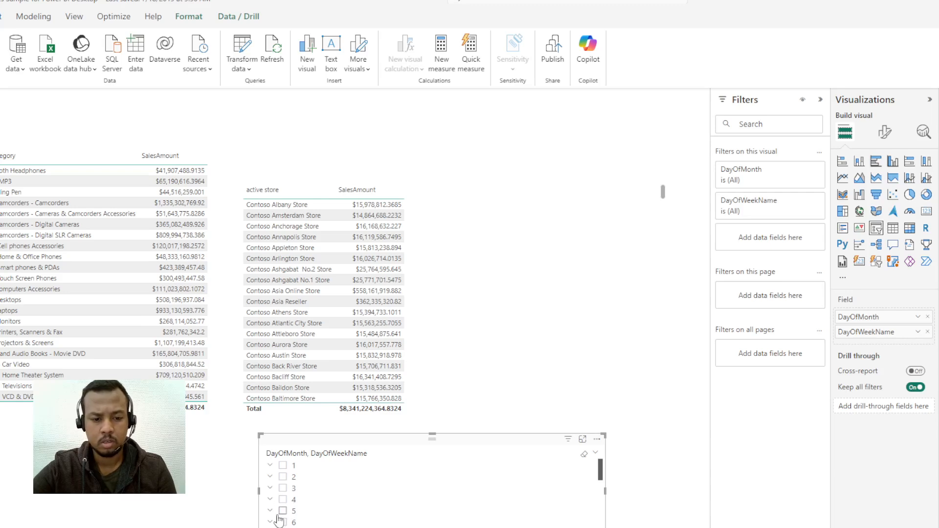
Step: Filter both tables through the slicer, trying day 3 and settling on day 1
{"action": "left_click", "coordinate": [282, 488]}
{"action": "left_click", "coordinate": [287, 466]}
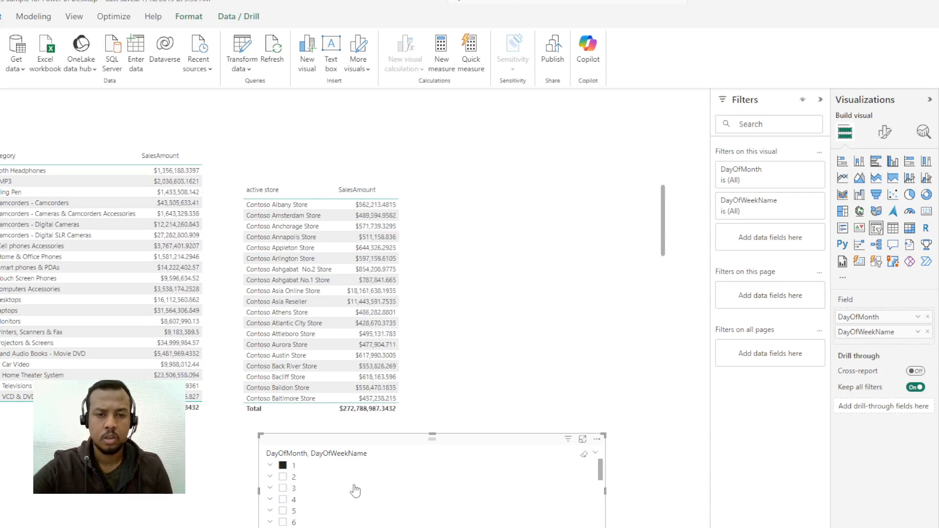